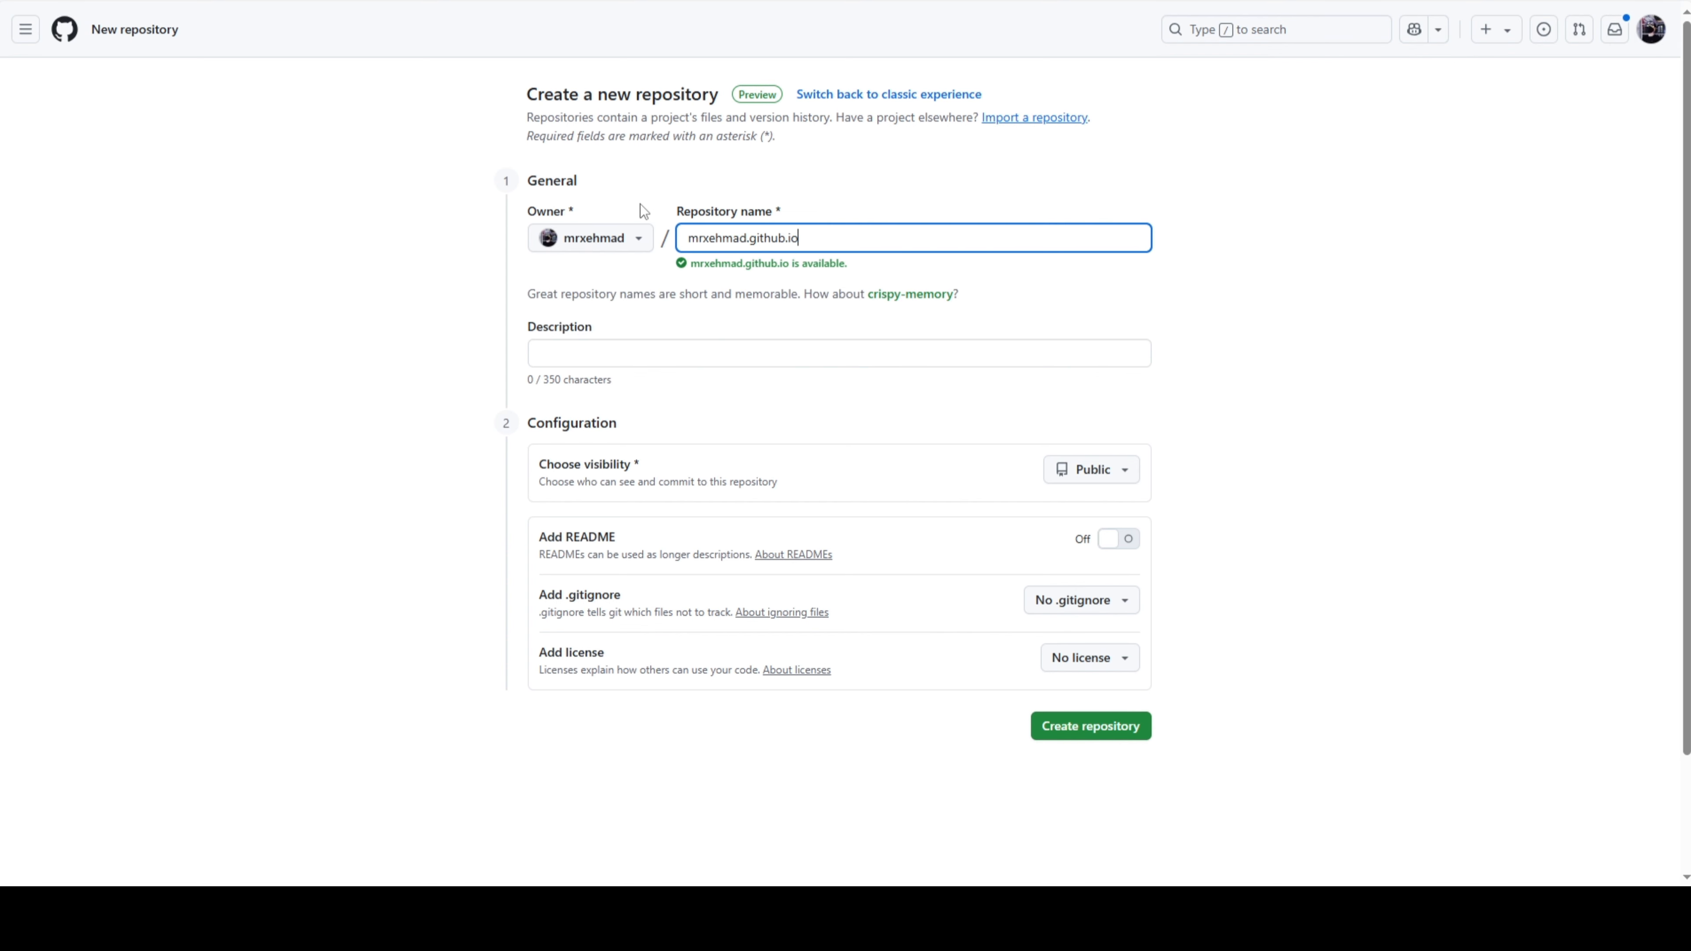
# Step: Give the new repository the description "My Free Site" and create it
pyautogui.click(610, 352)
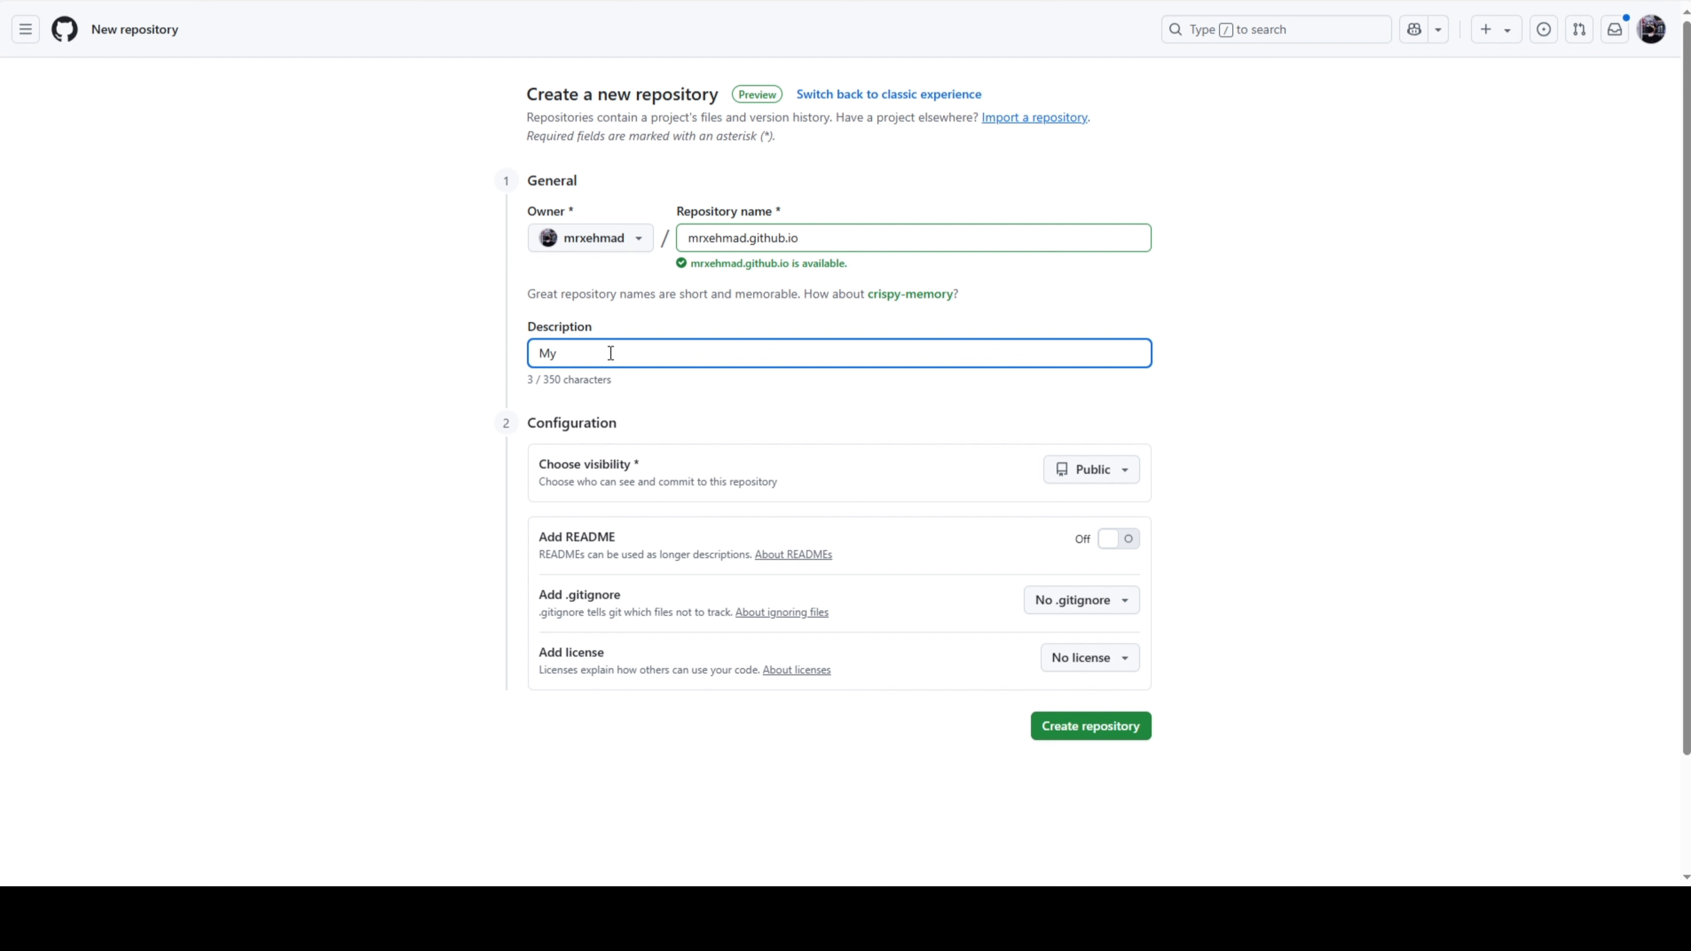
pyautogui.write('My Free Site')
pyautogui.click(1091, 725)
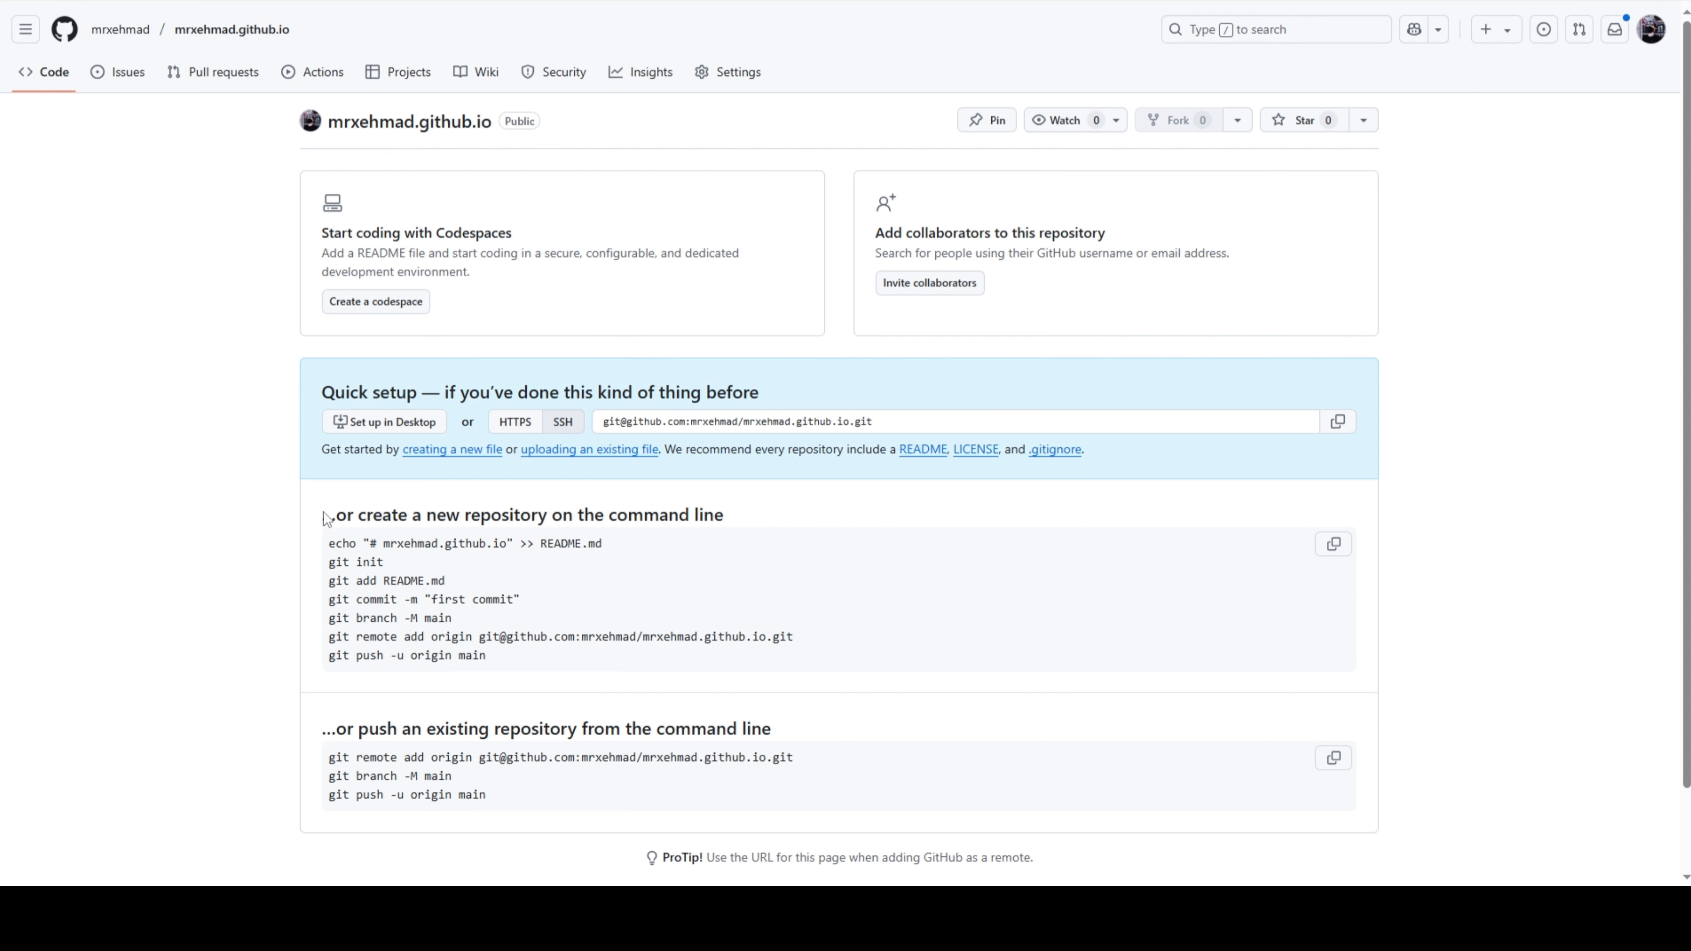
# Step: View the HTTPS version of the repository's quick setup address, ending with SSH selected
pyautogui.scroll(-2, 750, 451)
pyautogui.click(514, 332)
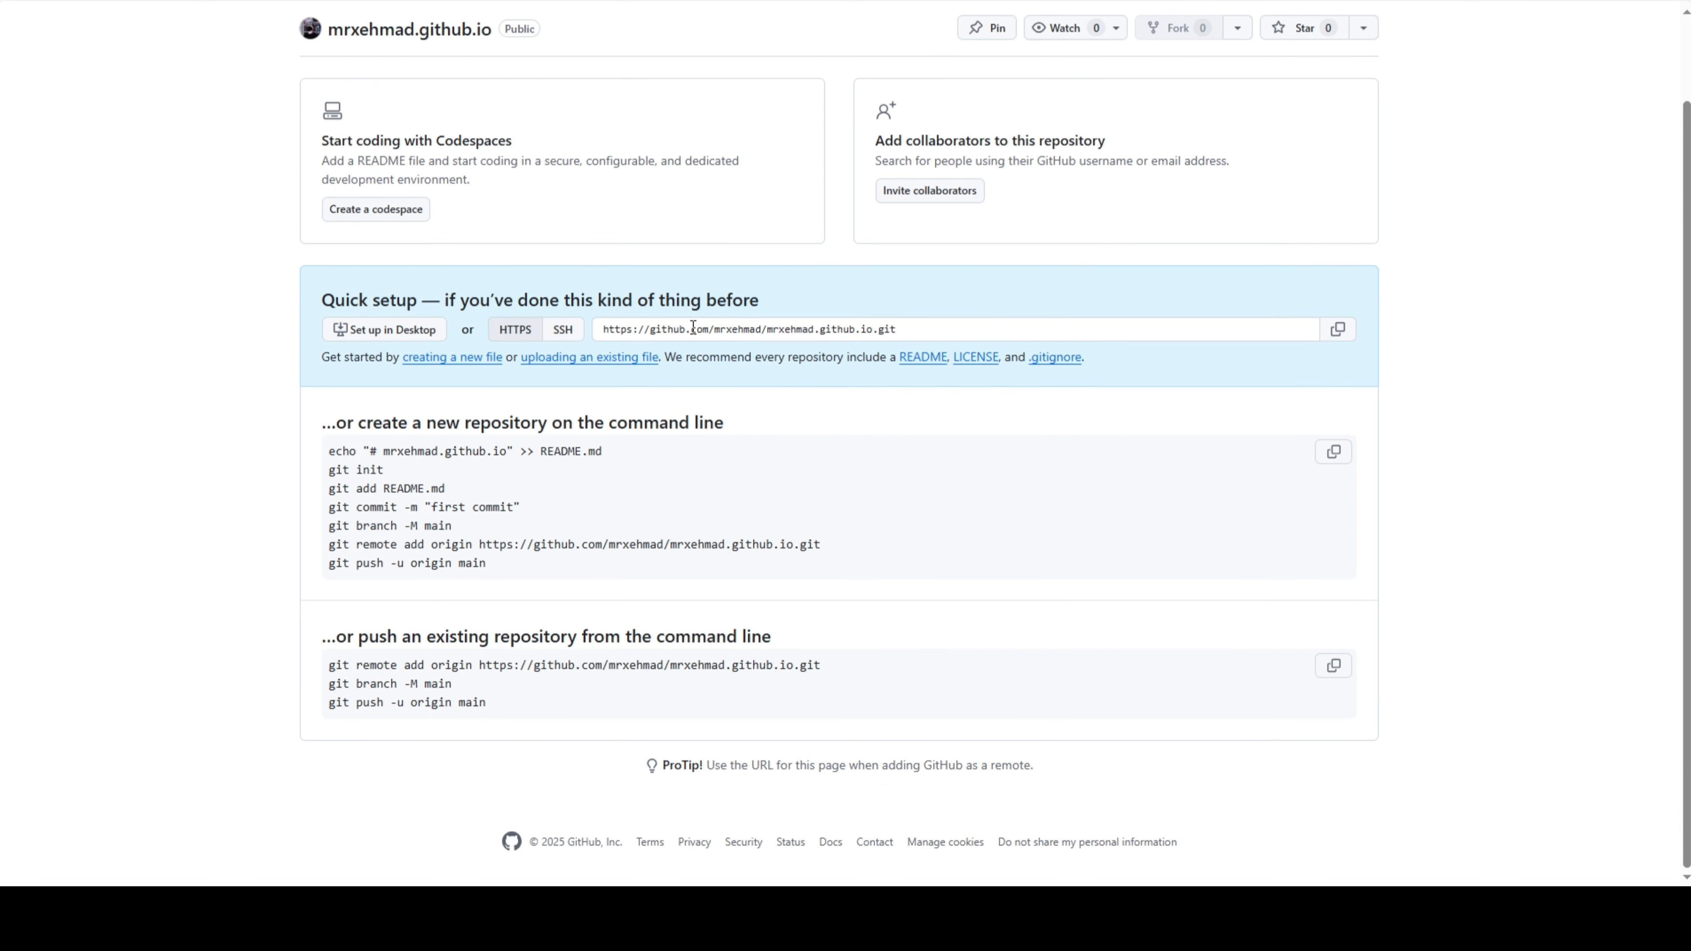
pyautogui.click(561, 331)
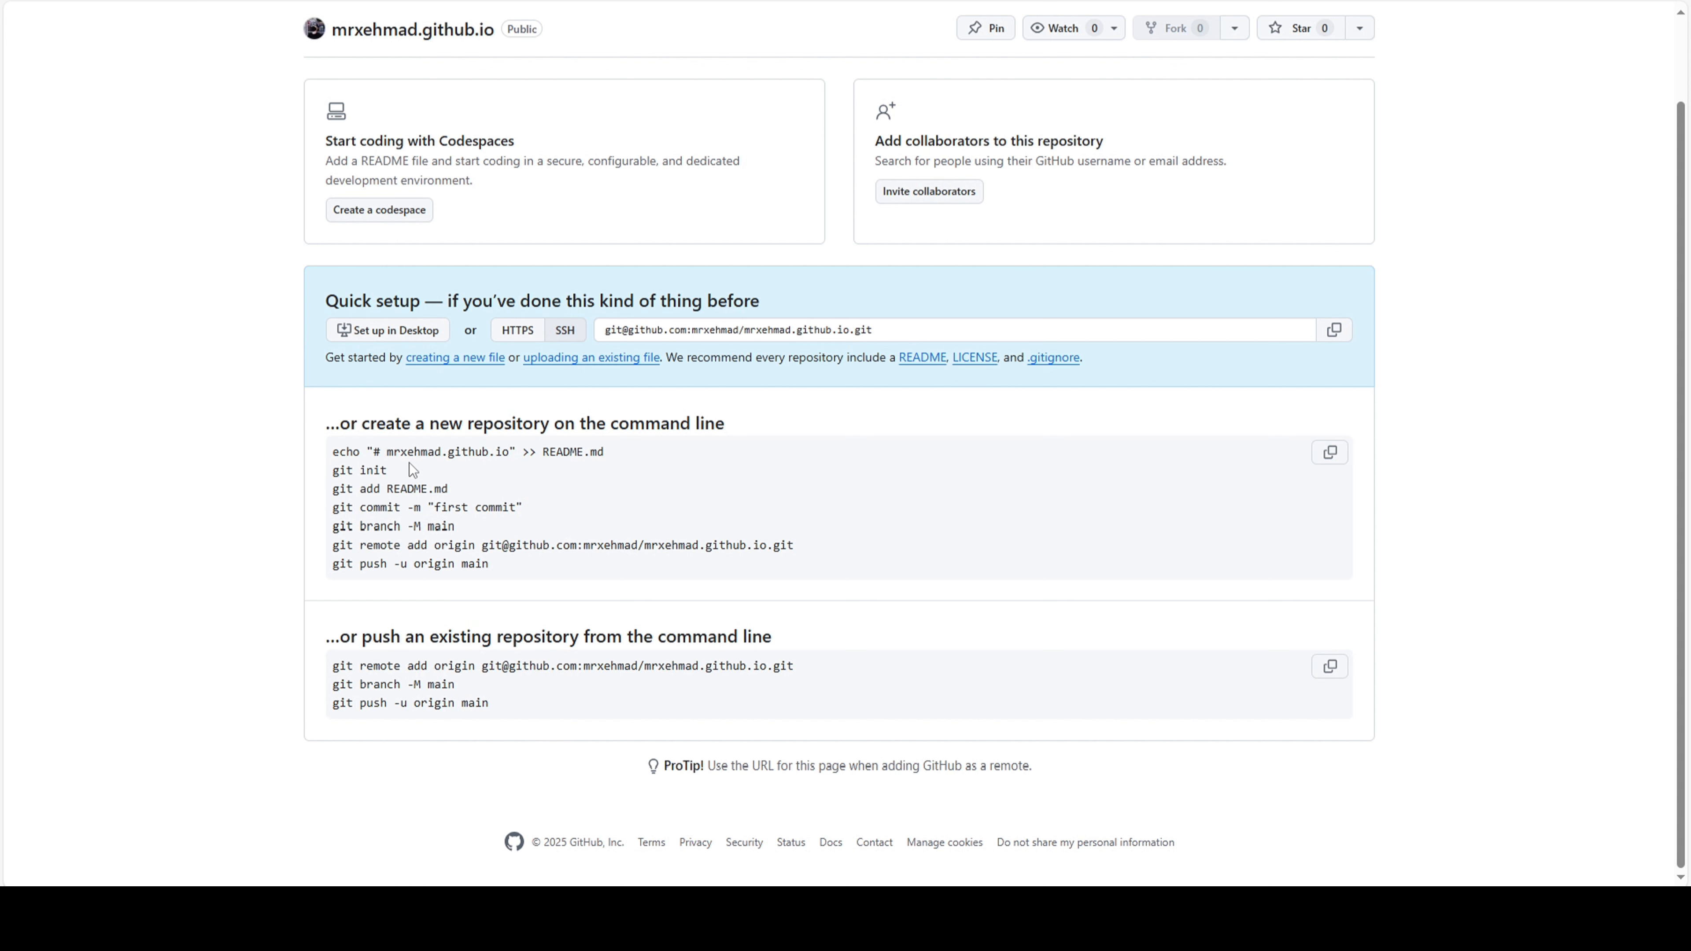
# Step: Switch to Visual Studio Code and replace the entire content of index.html with the blog page code from the clipboard history
pyautogui.hotkey('alt', 'Tab')
pyautogui.hotkey('ctrl', 'a')
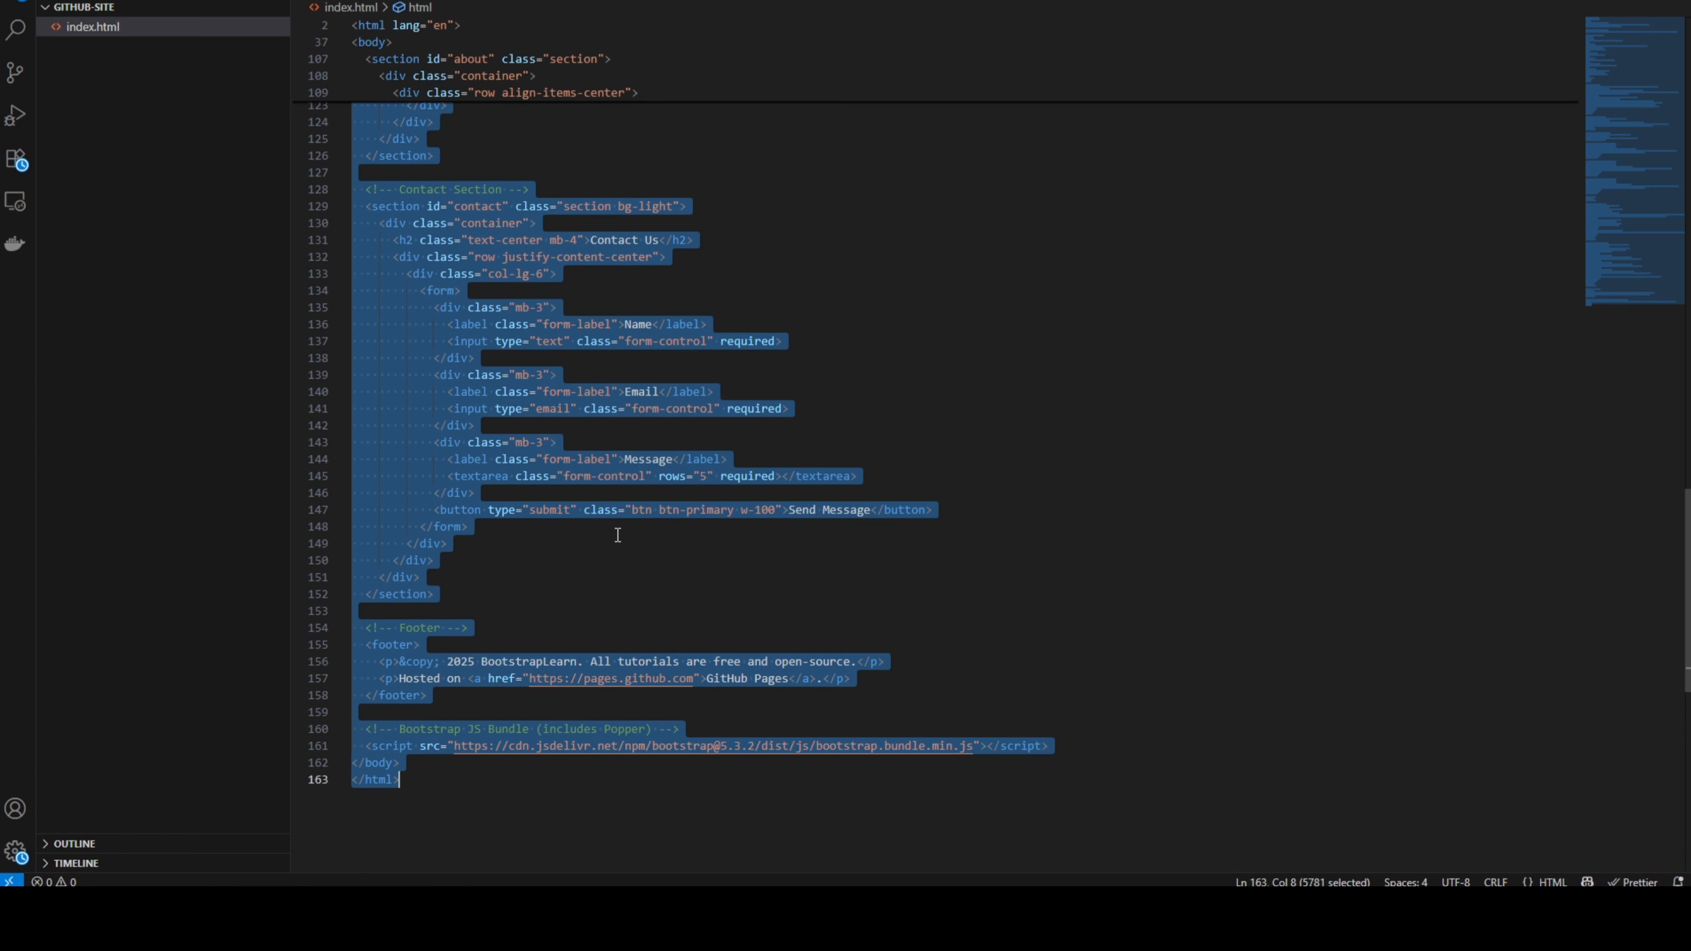
pyautogui.press('super+v')
pyautogui.press('Down')
pyautogui.press('Return')
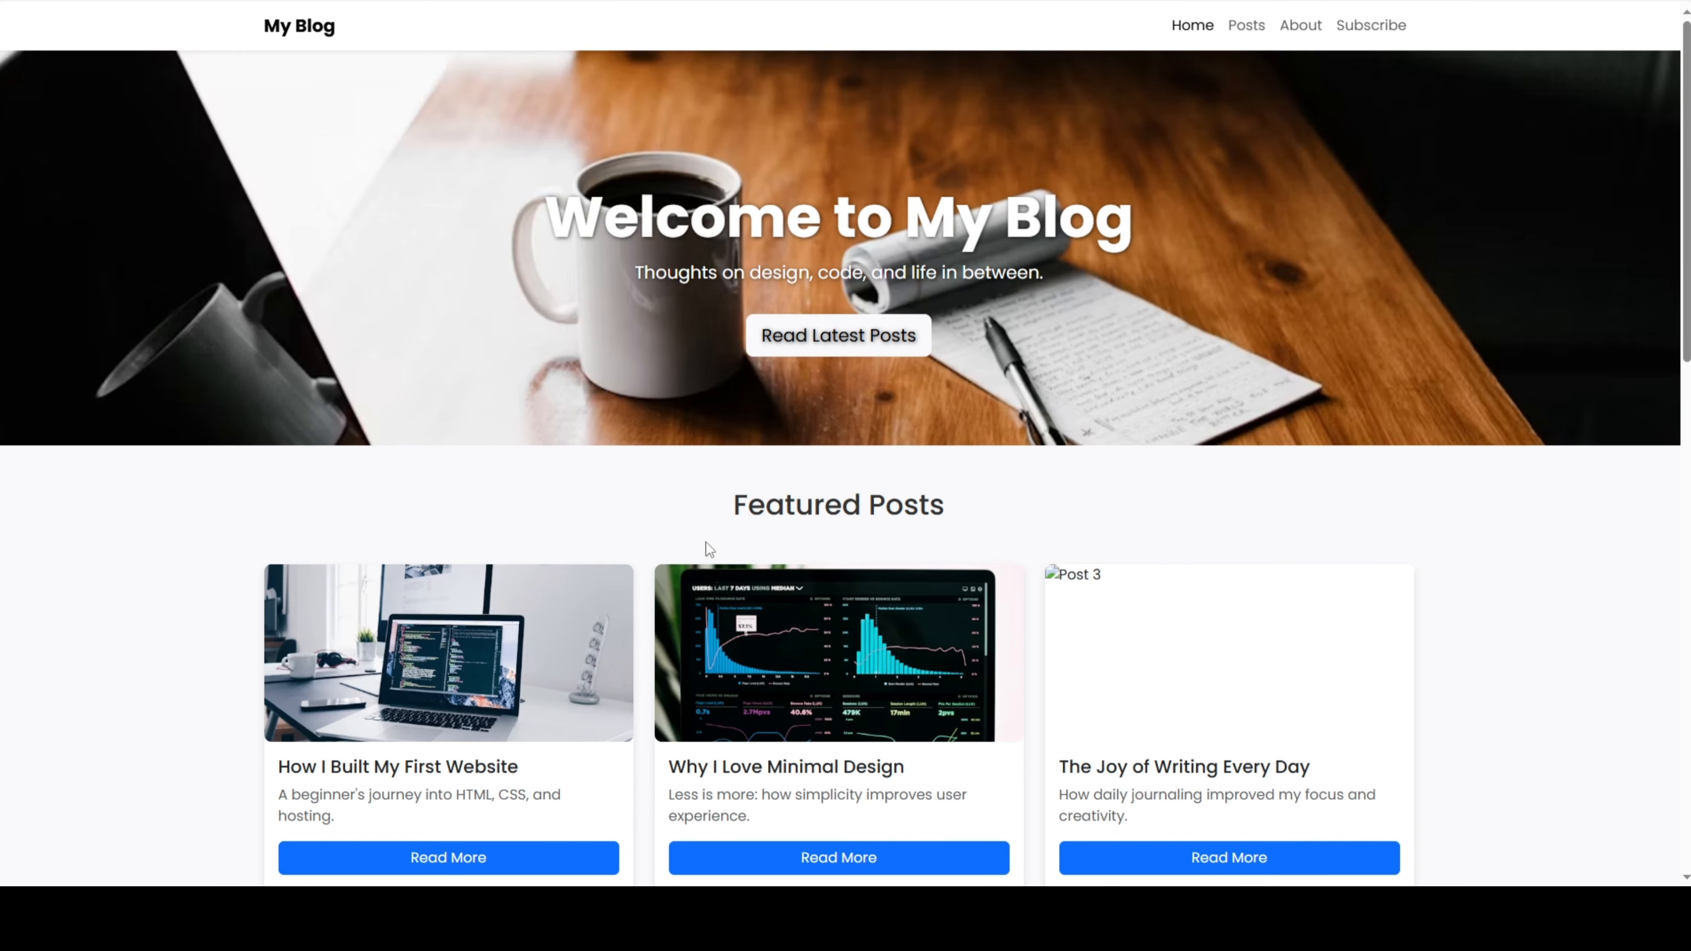
# Step: Look through the My Blog page in the browser down to its footer and try its link to the latest posts
pyautogui.scroll(-4, 706, 542)
pyautogui.scroll(-8, 708, 542)
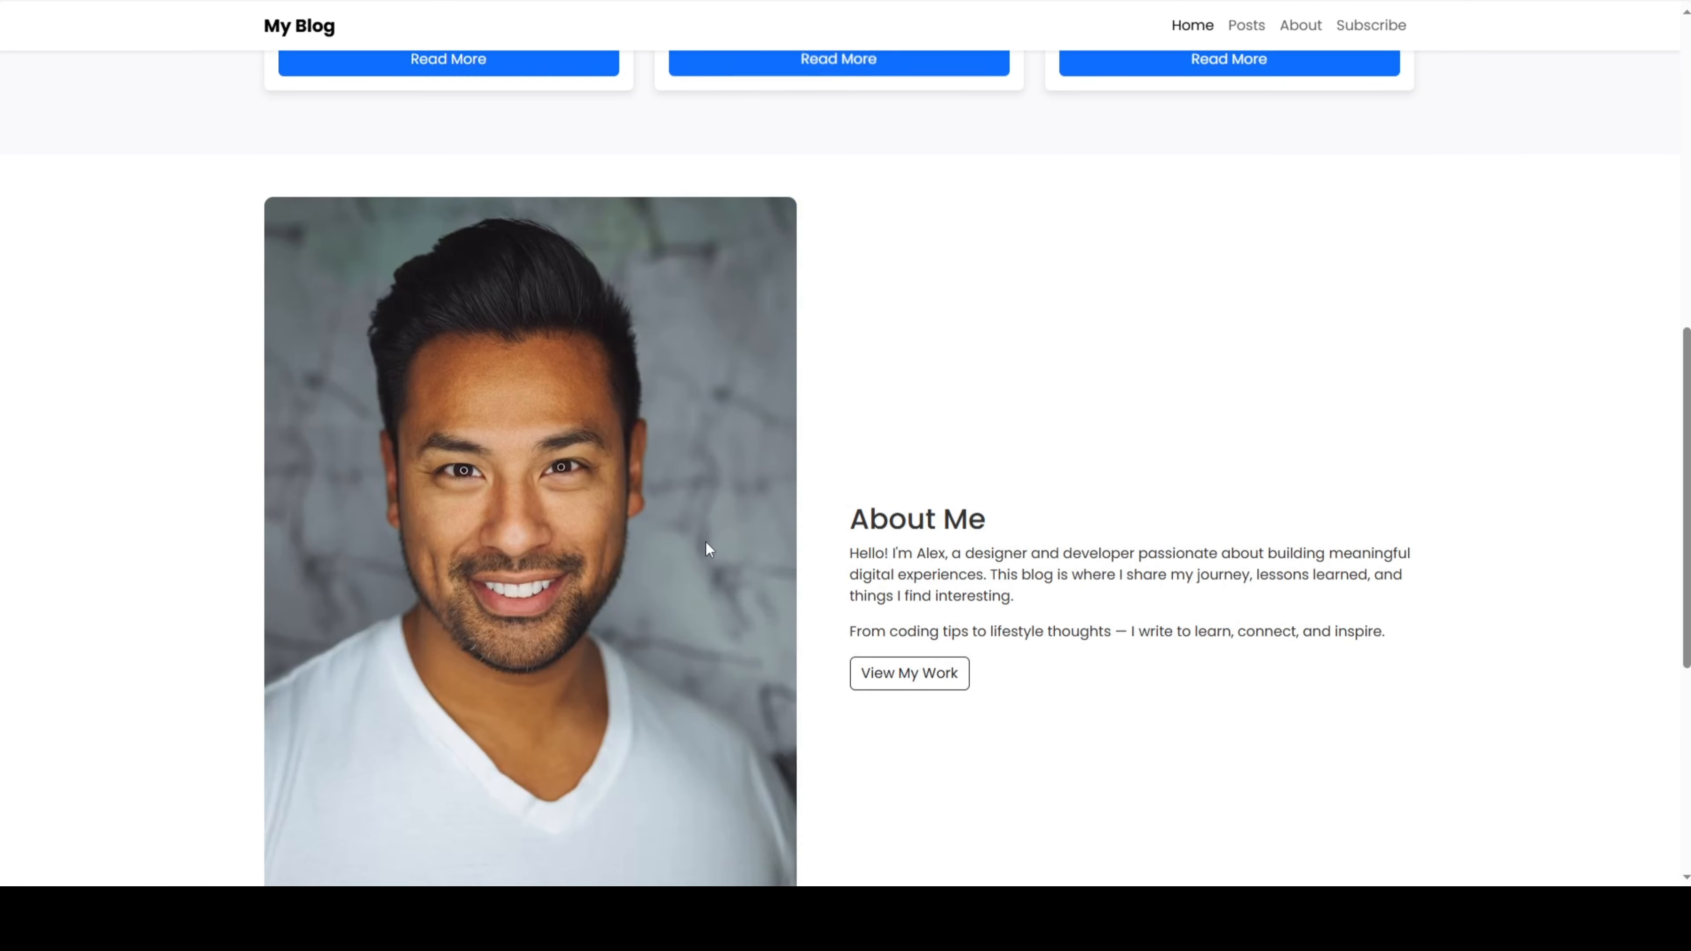
pyautogui.scroll(-6, 706, 542)
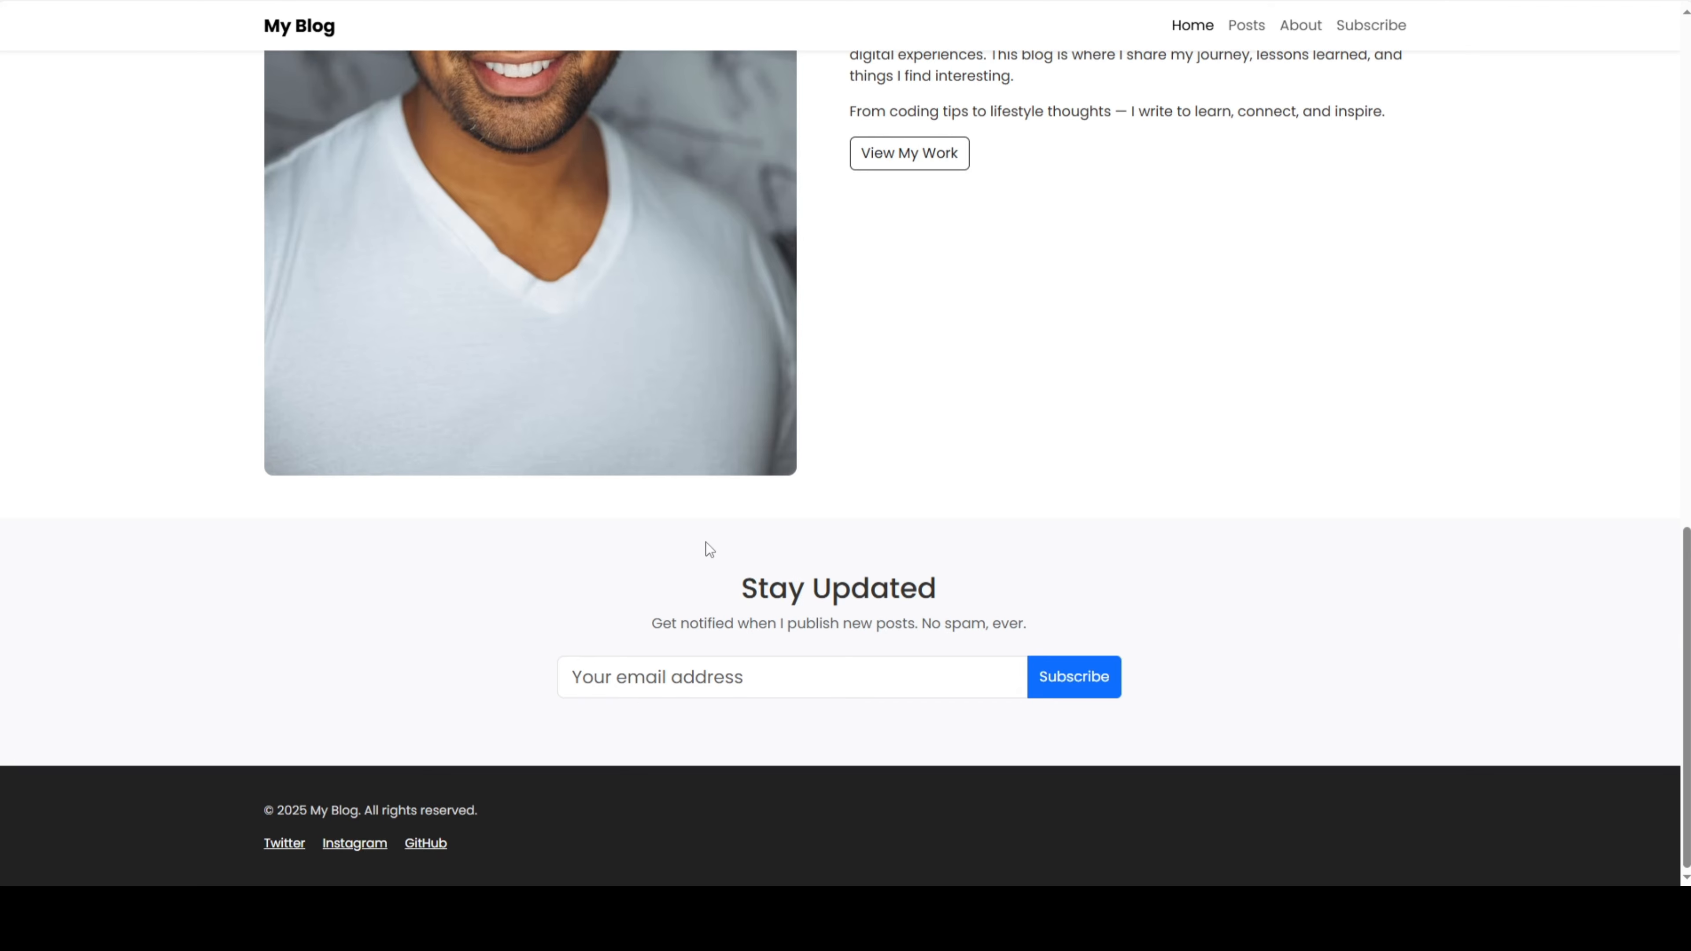
pyautogui.scroll(18, 706, 542)
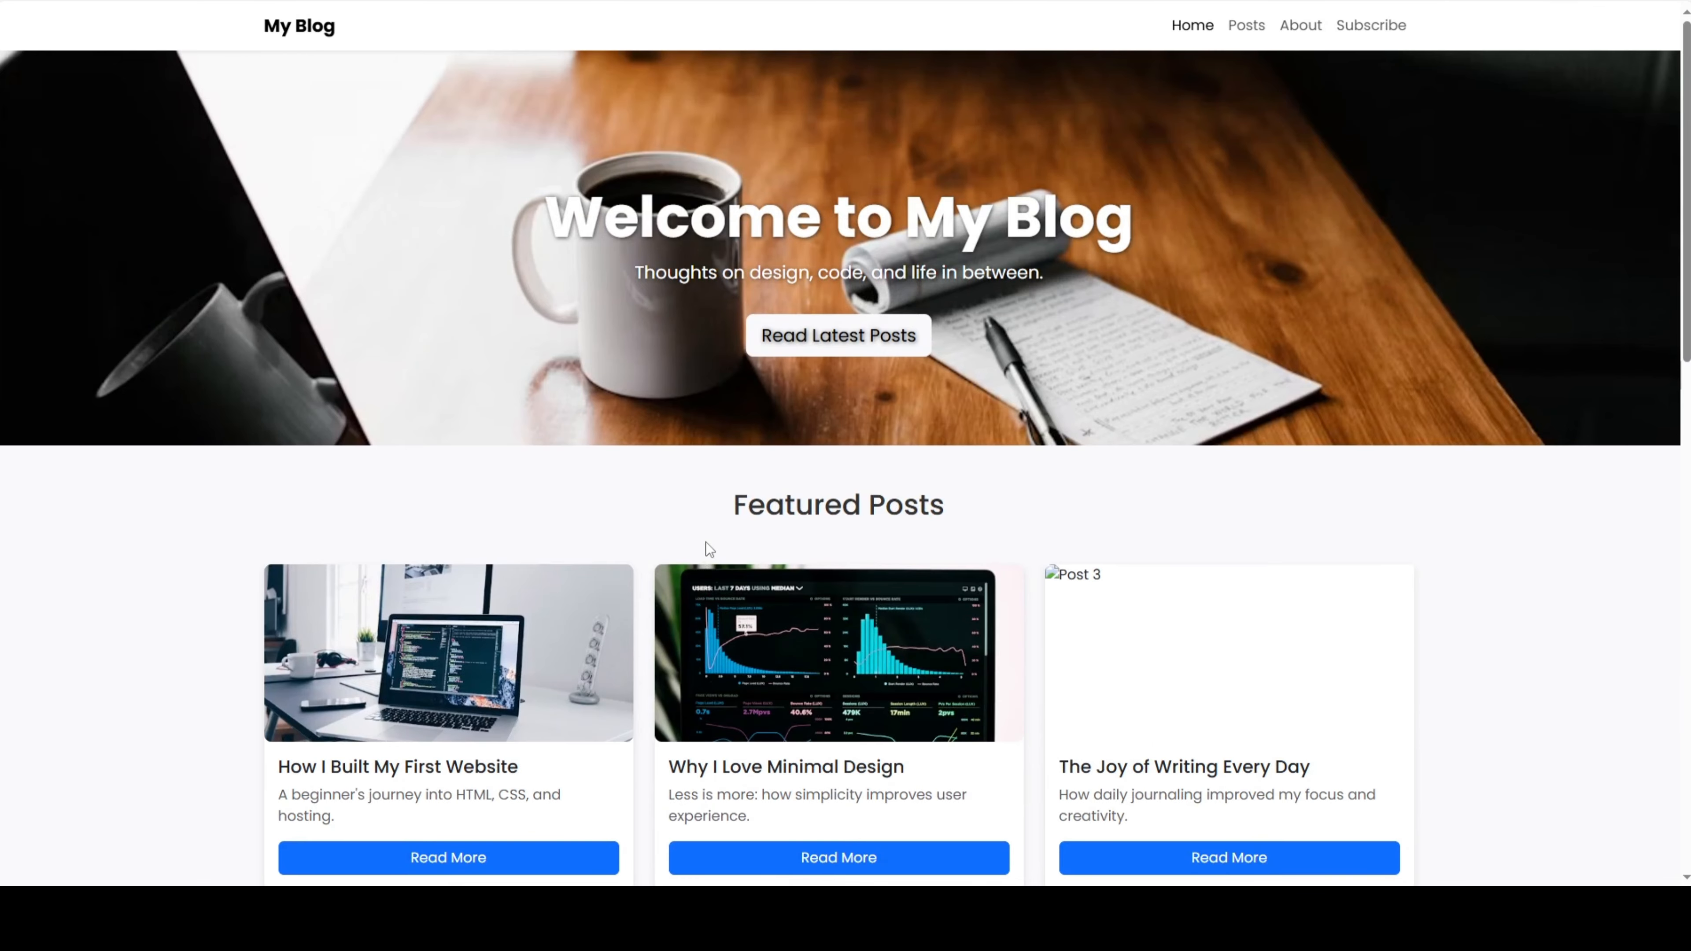
pyautogui.click(825, 336)
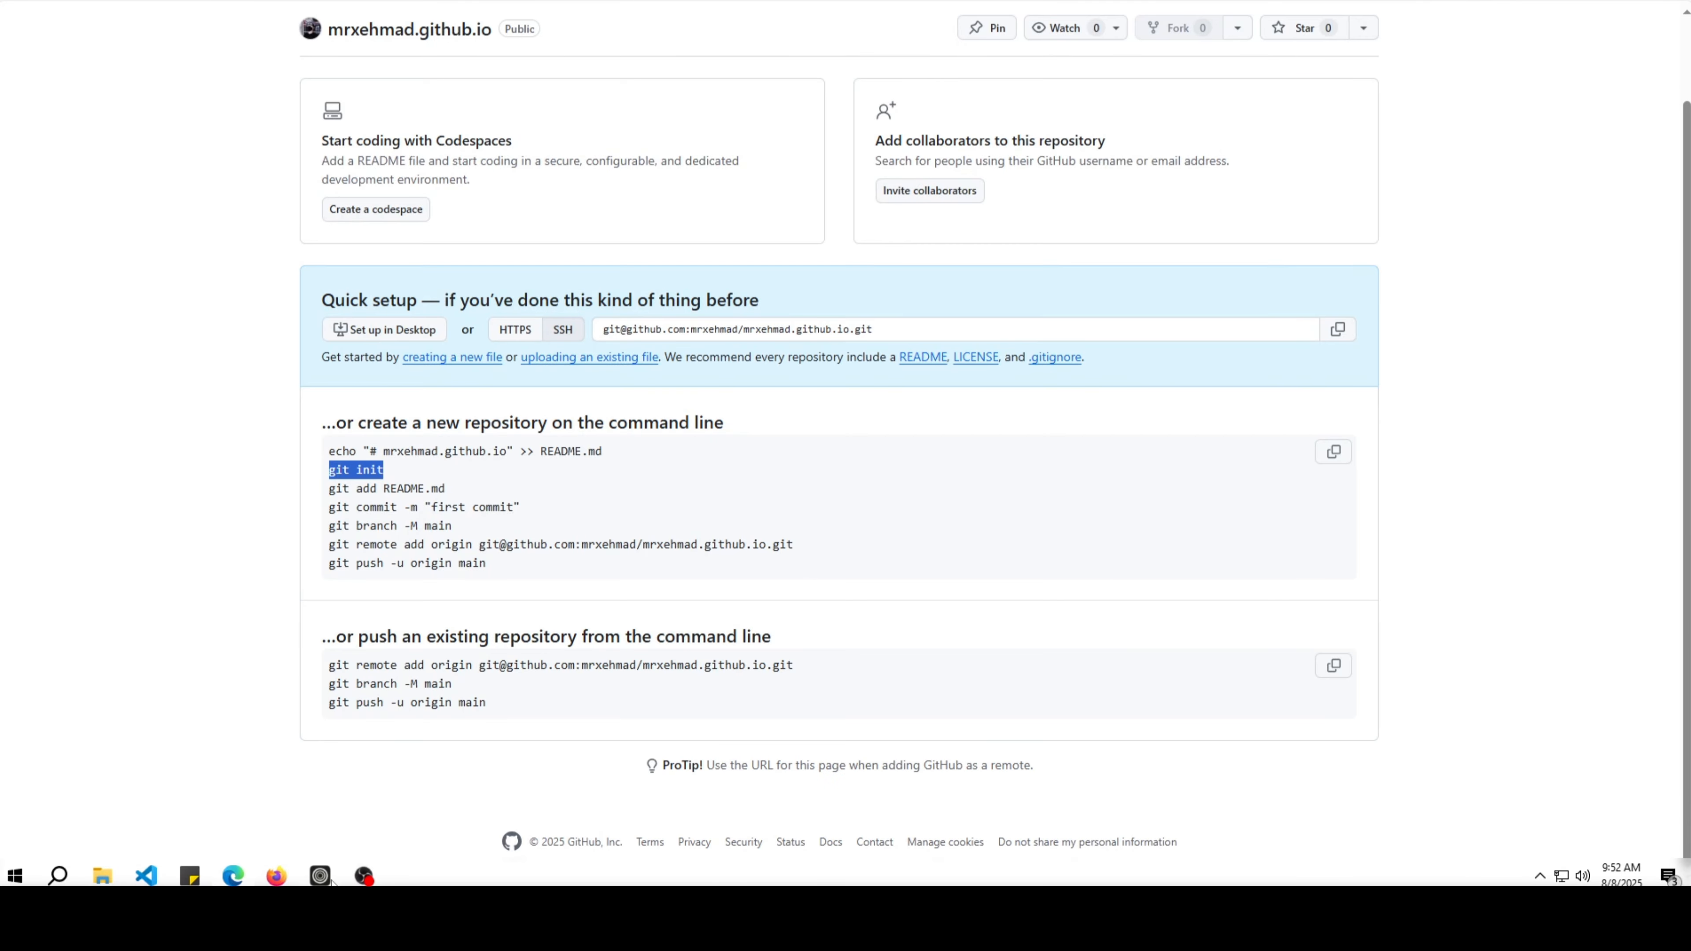
# Step: Switch to Visual Studio Code and initialise a Git repository in the github-site folder with "git init ."
pyautogui.click(146, 876)
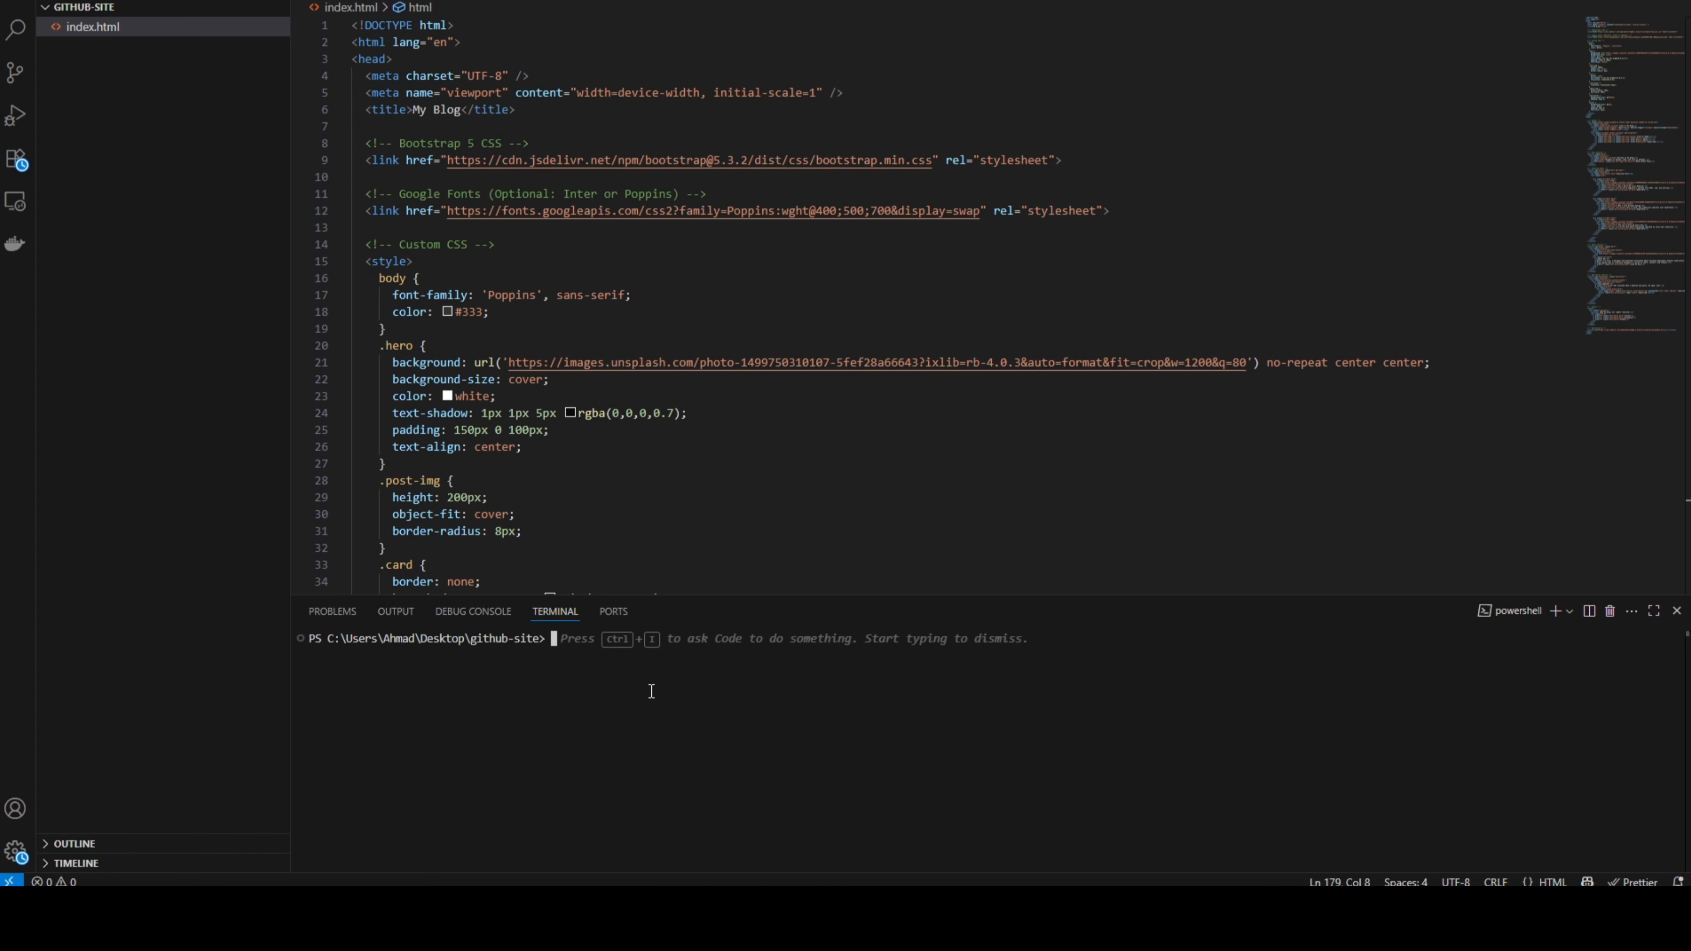
pyautogui.write('git init')
pyautogui.write('.')
pyautogui.press('Return')
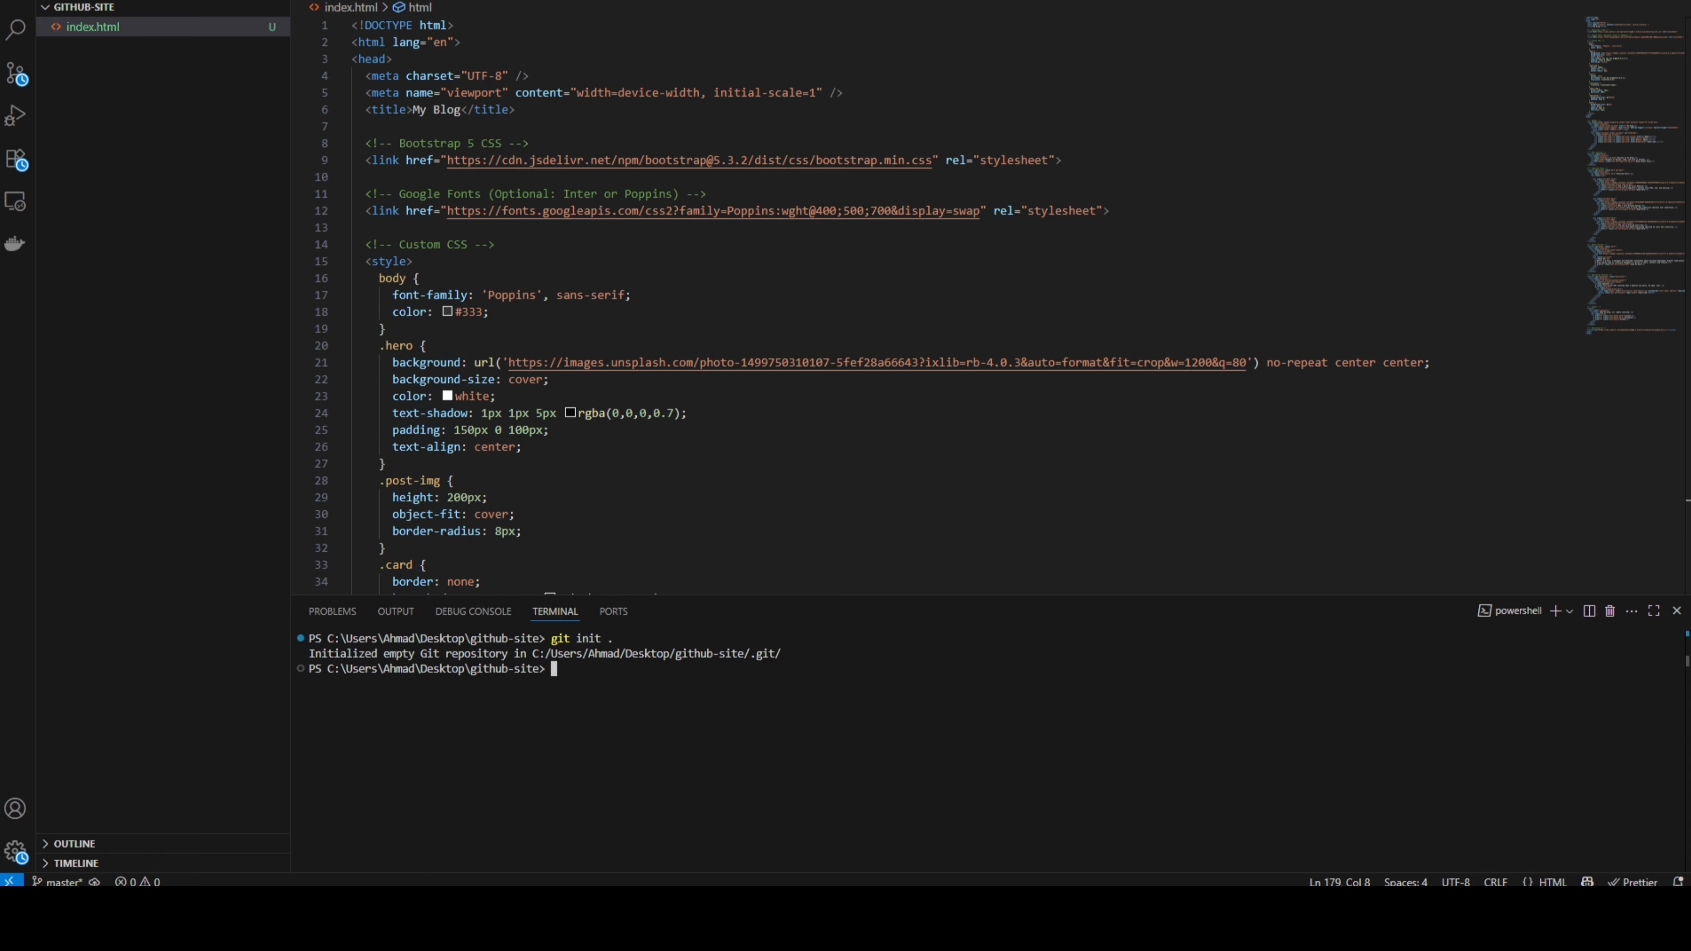
# Step: Copy the "git remote add origin" command with the SSH address from the GitHub setup page and run it in the Visual Studio Code terminal
pyautogui.click(233, 876)
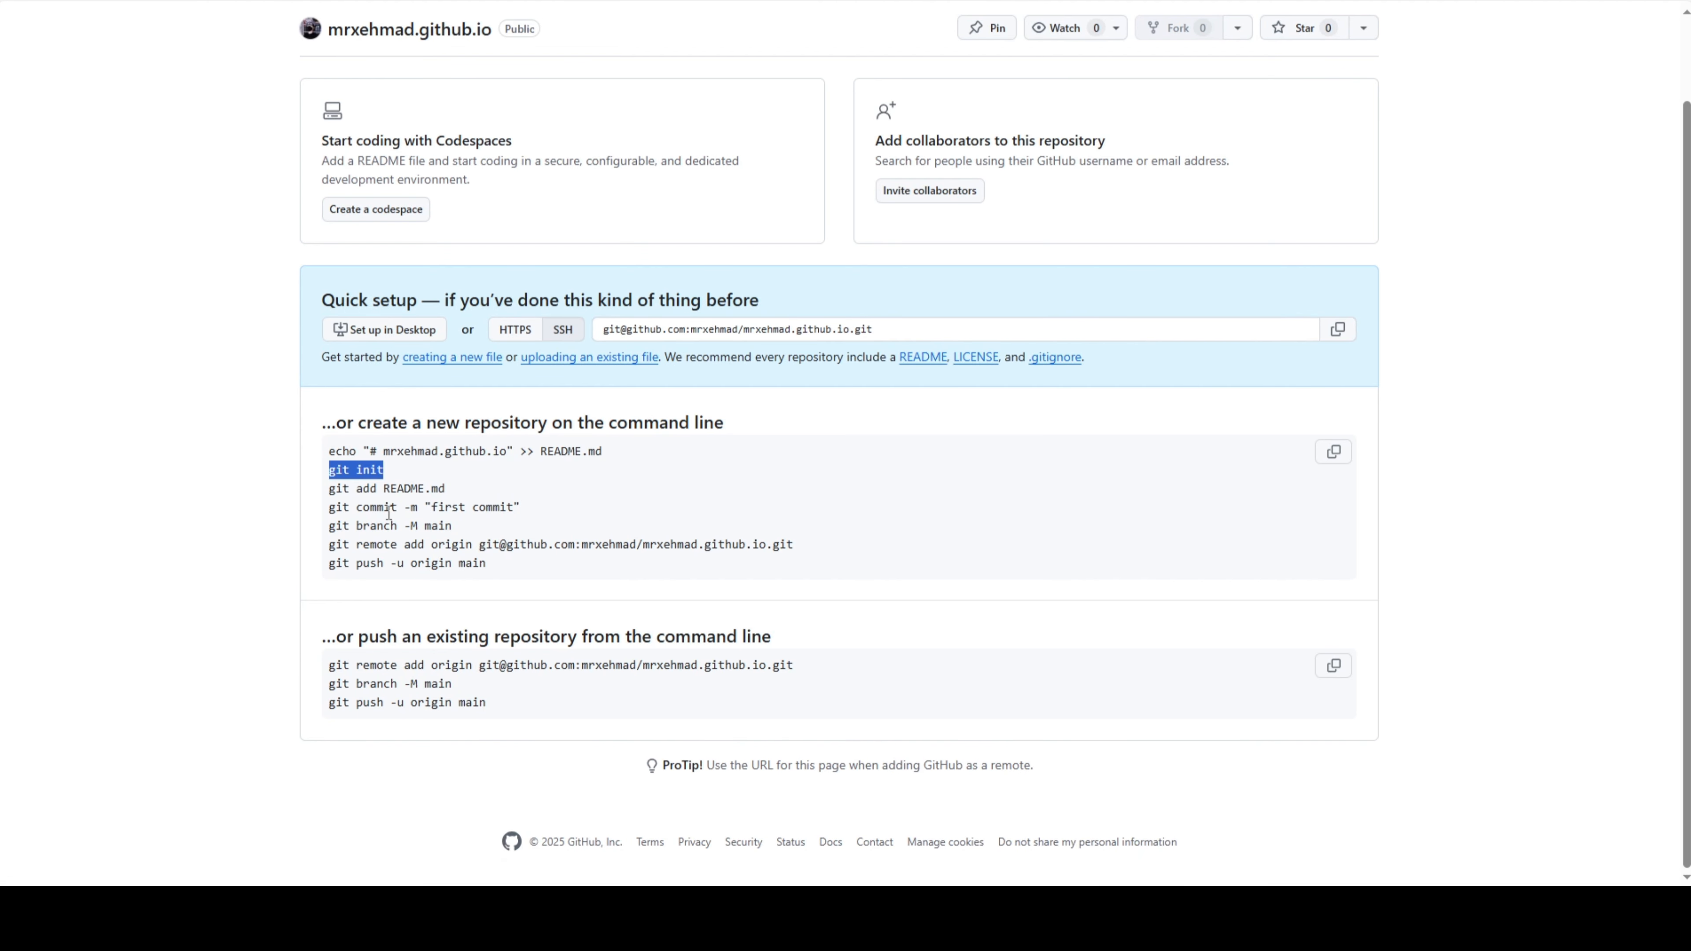
pyautogui.tripleClick(436, 545)
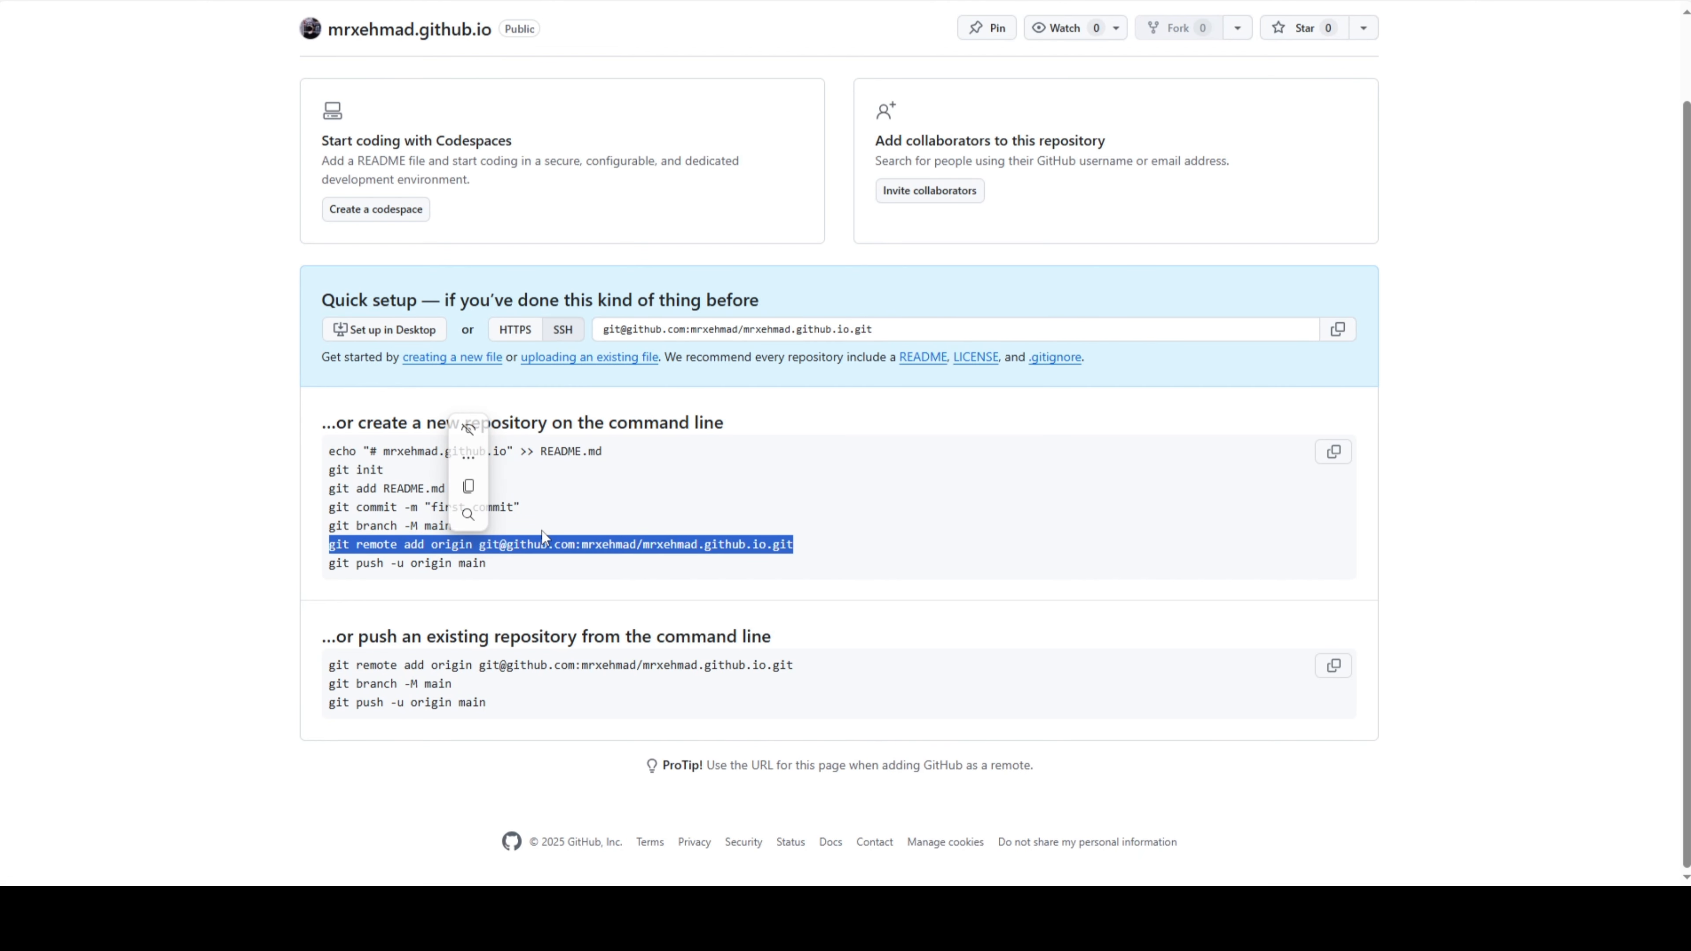
pyautogui.click(468, 488)
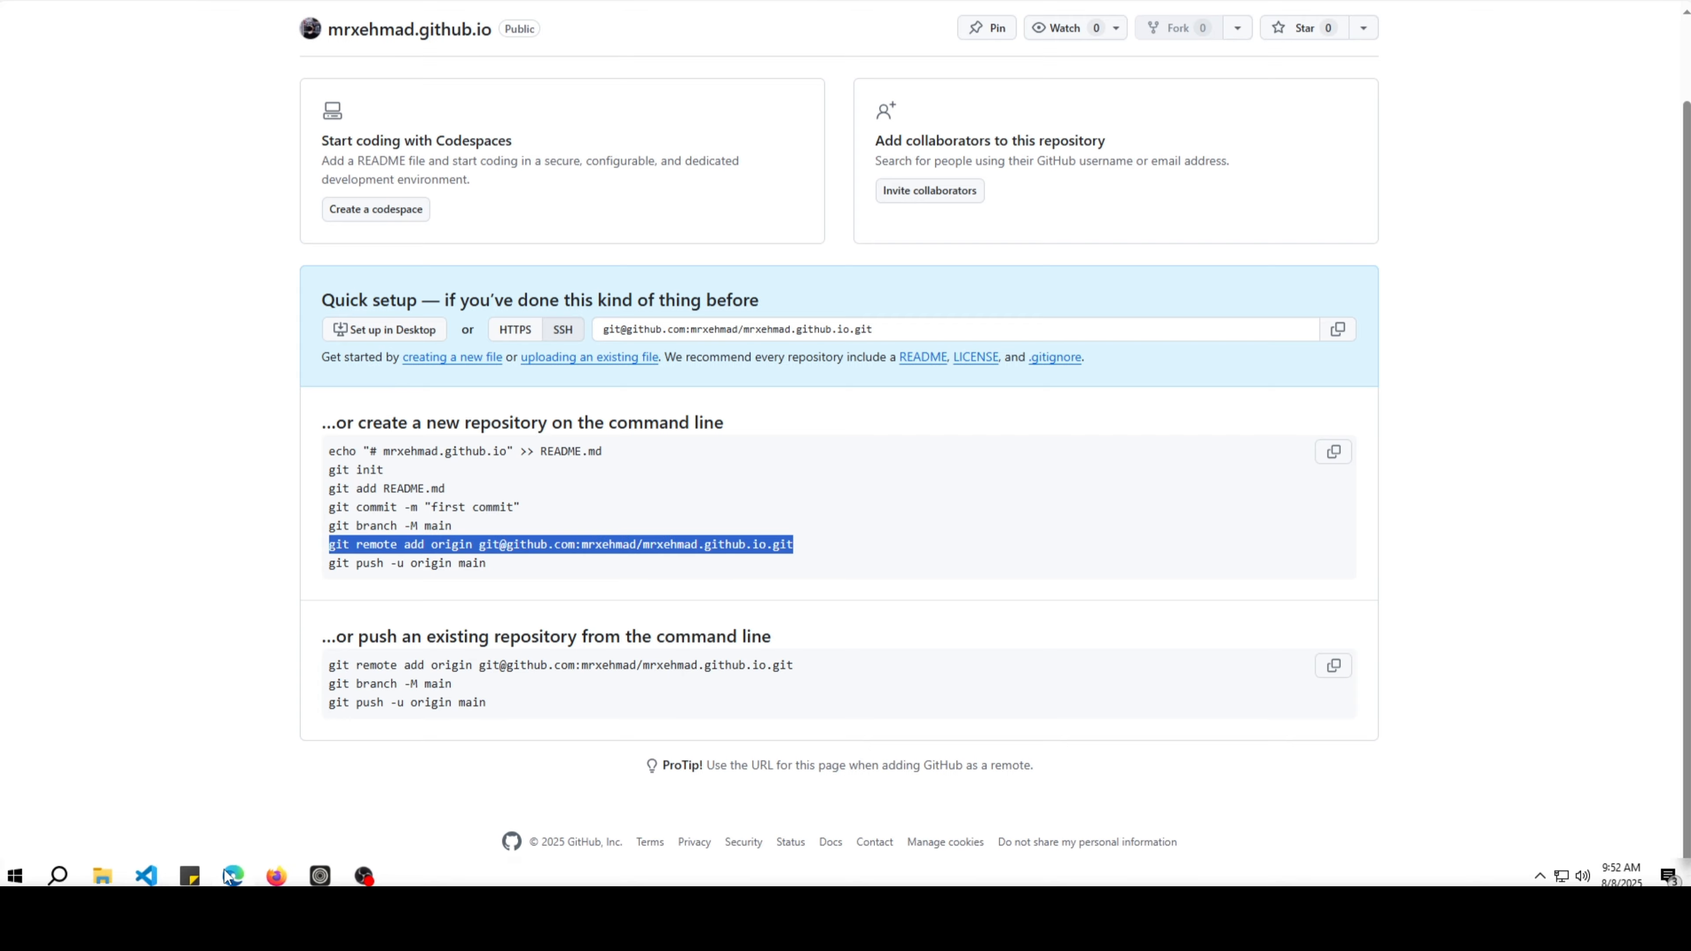
pyautogui.click(230, 876)
pyautogui.hotkey('ctrl', 'v')
pyautogui.press('Return')
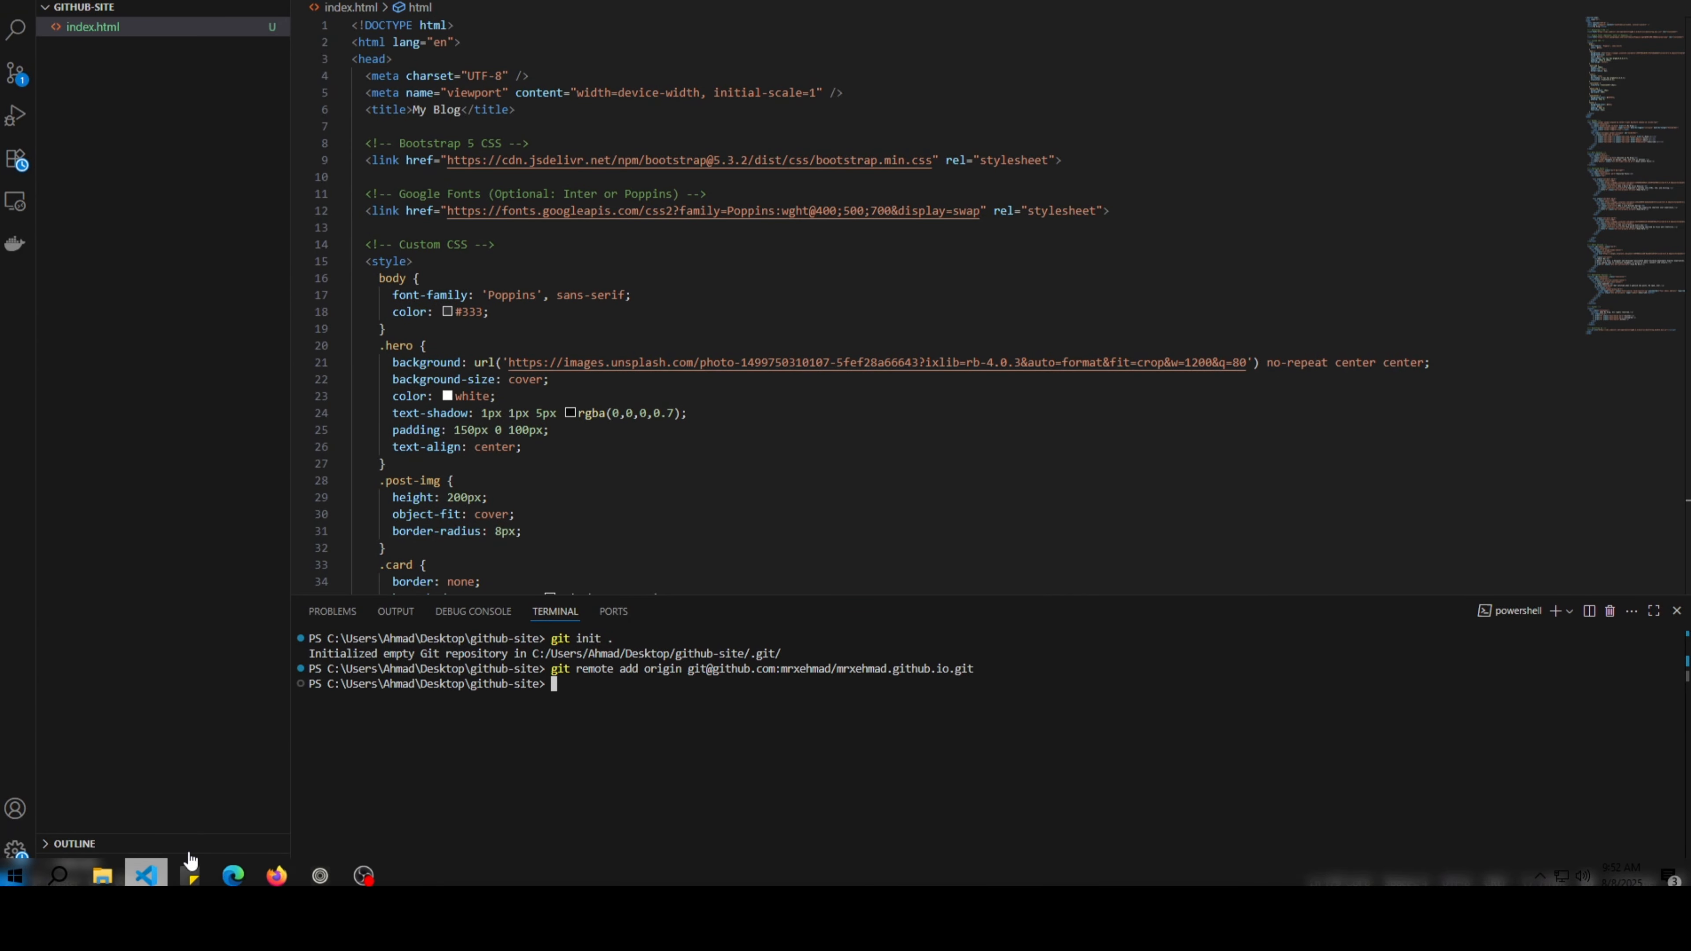
# Step: Copy "git branch -M main" from the GitHub setup page and run it in the Visual Studio Code terminal
pyautogui.click(233, 876)
pyautogui.tripleClick(421, 683)
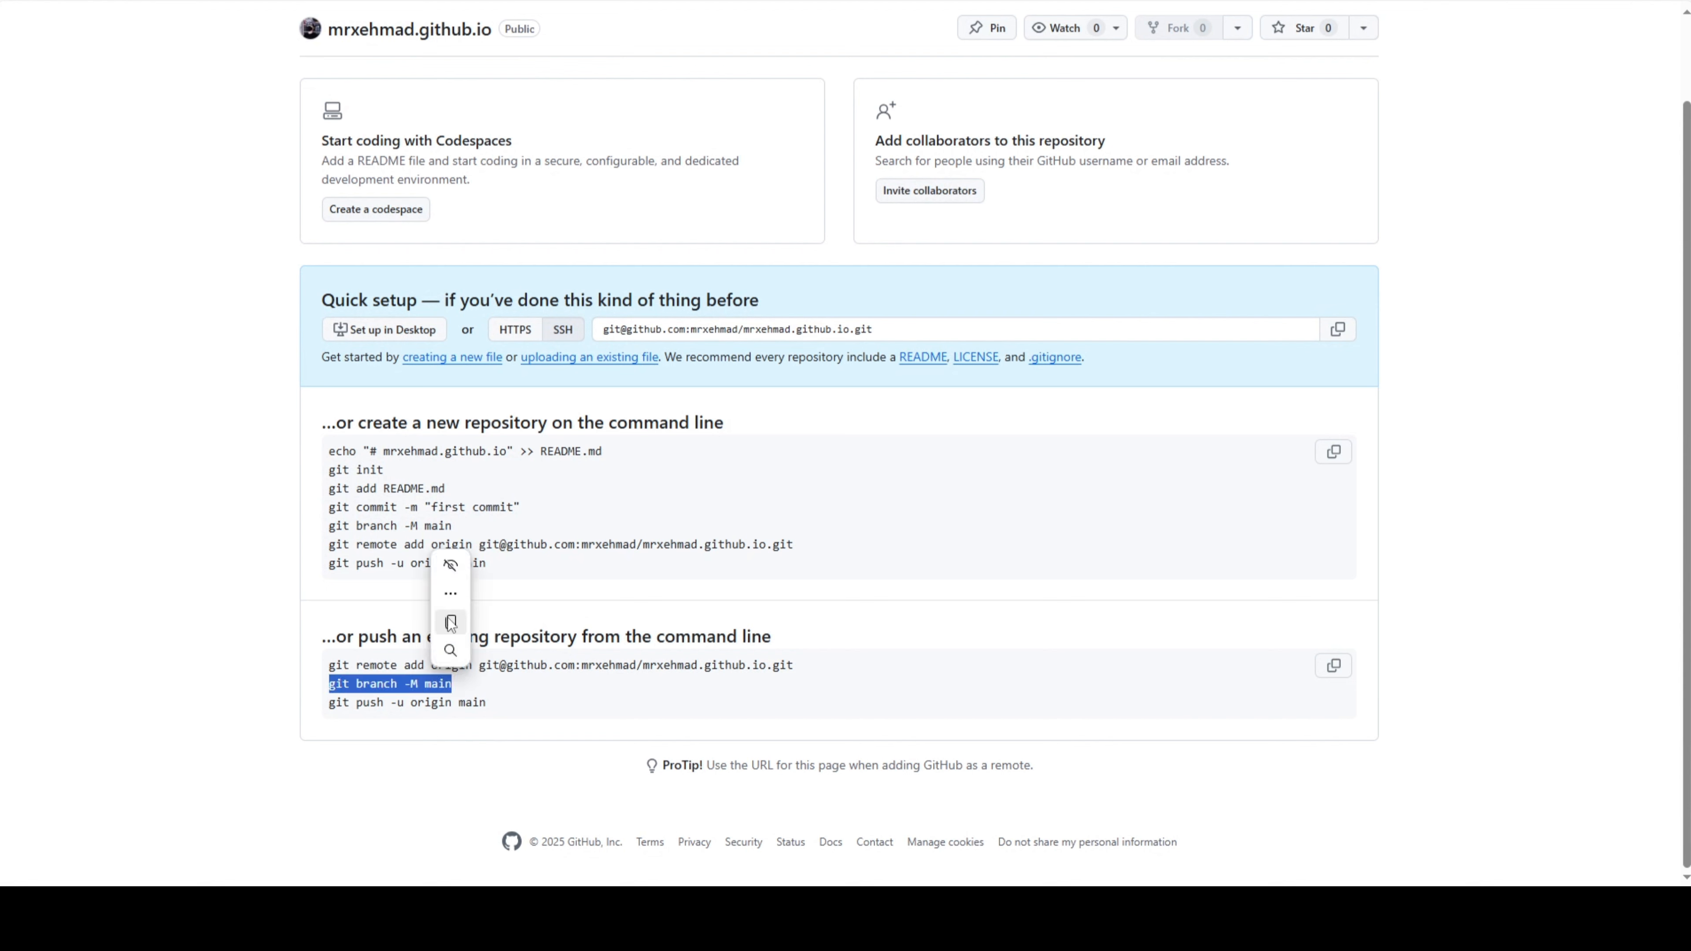
pyautogui.click(450, 623)
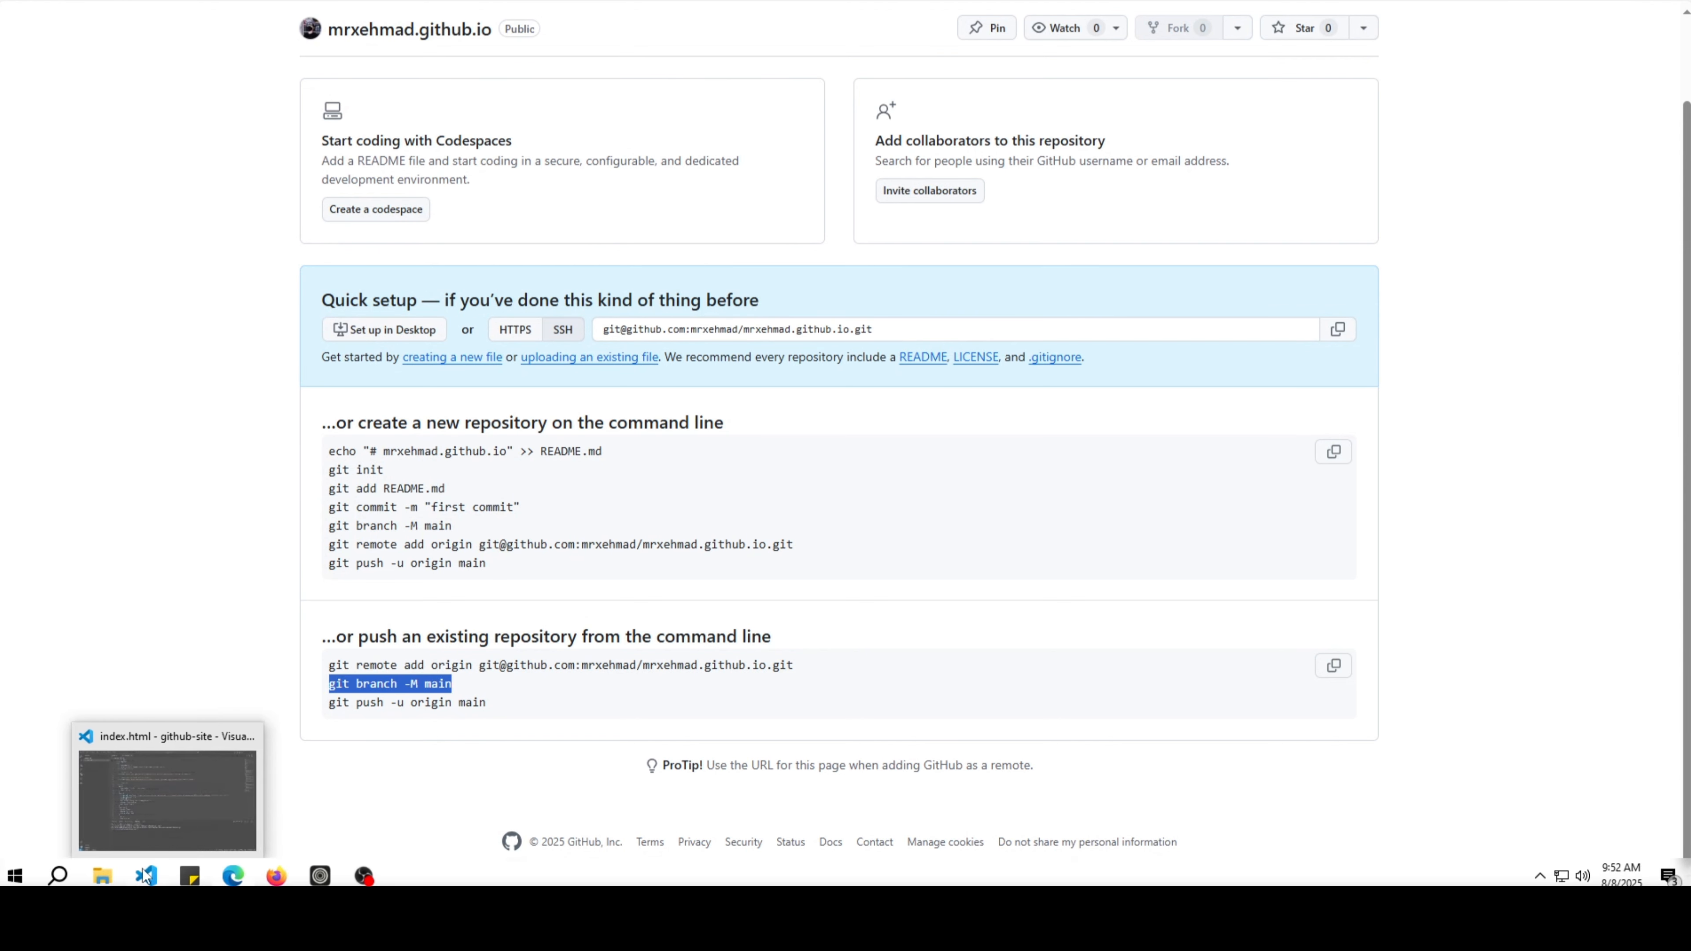
pyautogui.click(183, 877)
pyautogui.hotkey('ctrl', 'v')
pyautogui.press('Return')
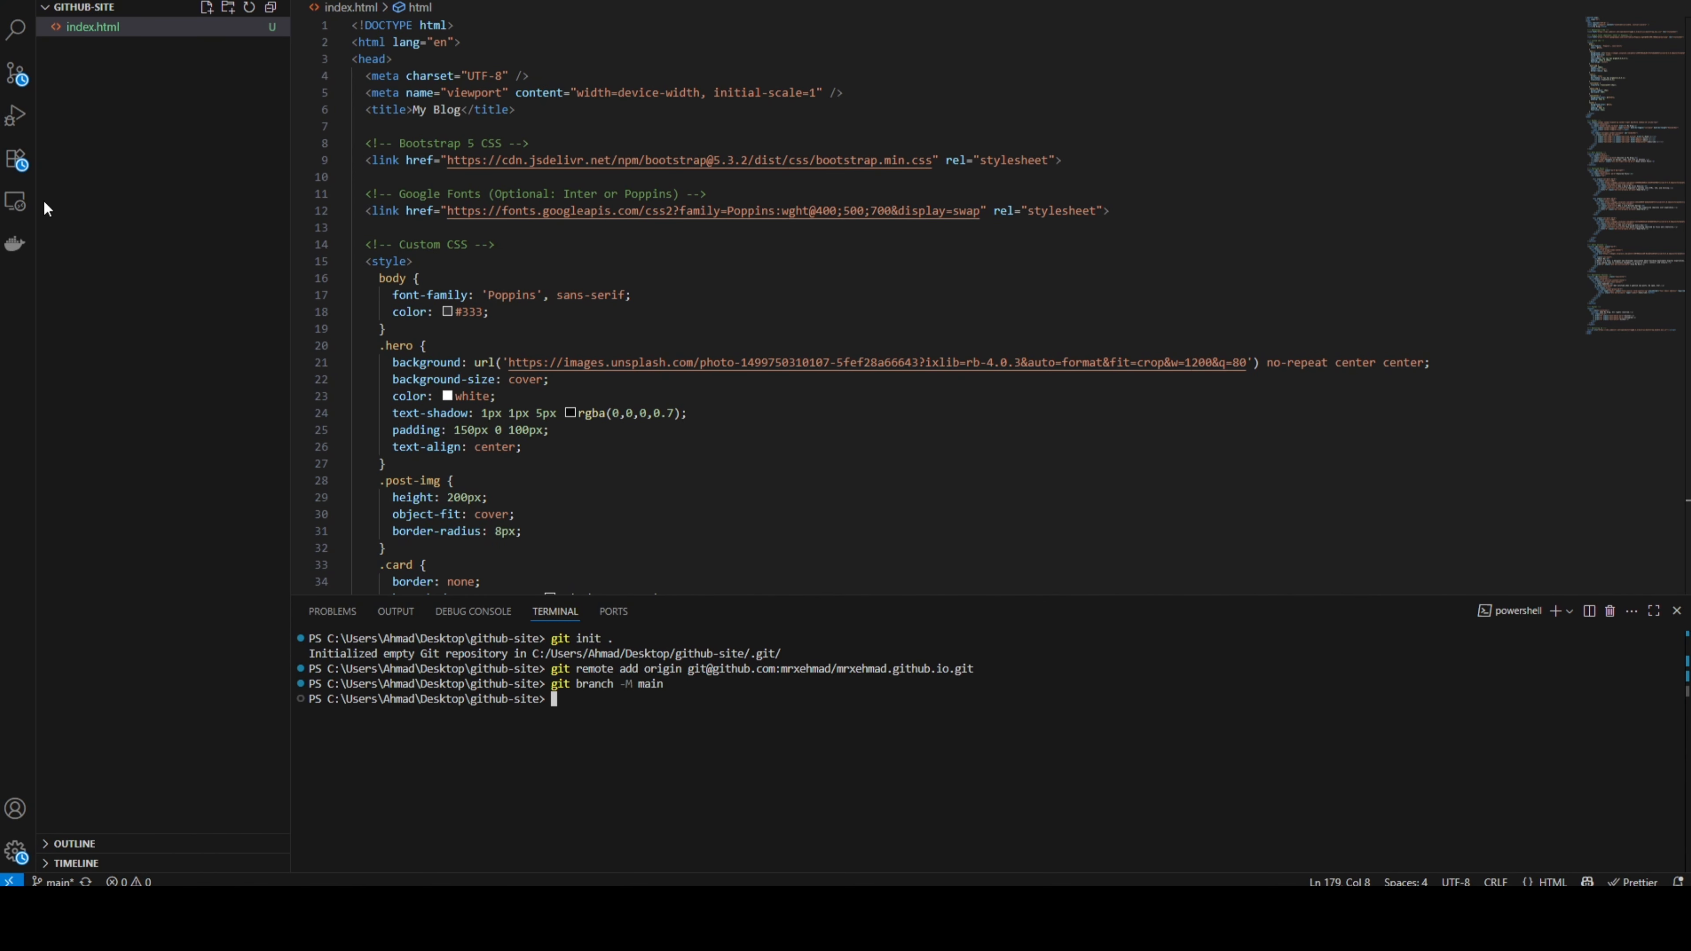
# Step: Commit index.html with the message "initial commit: add index.html for blog layout with Bootstrap and custom styles"
pyautogui.click(16, 73)
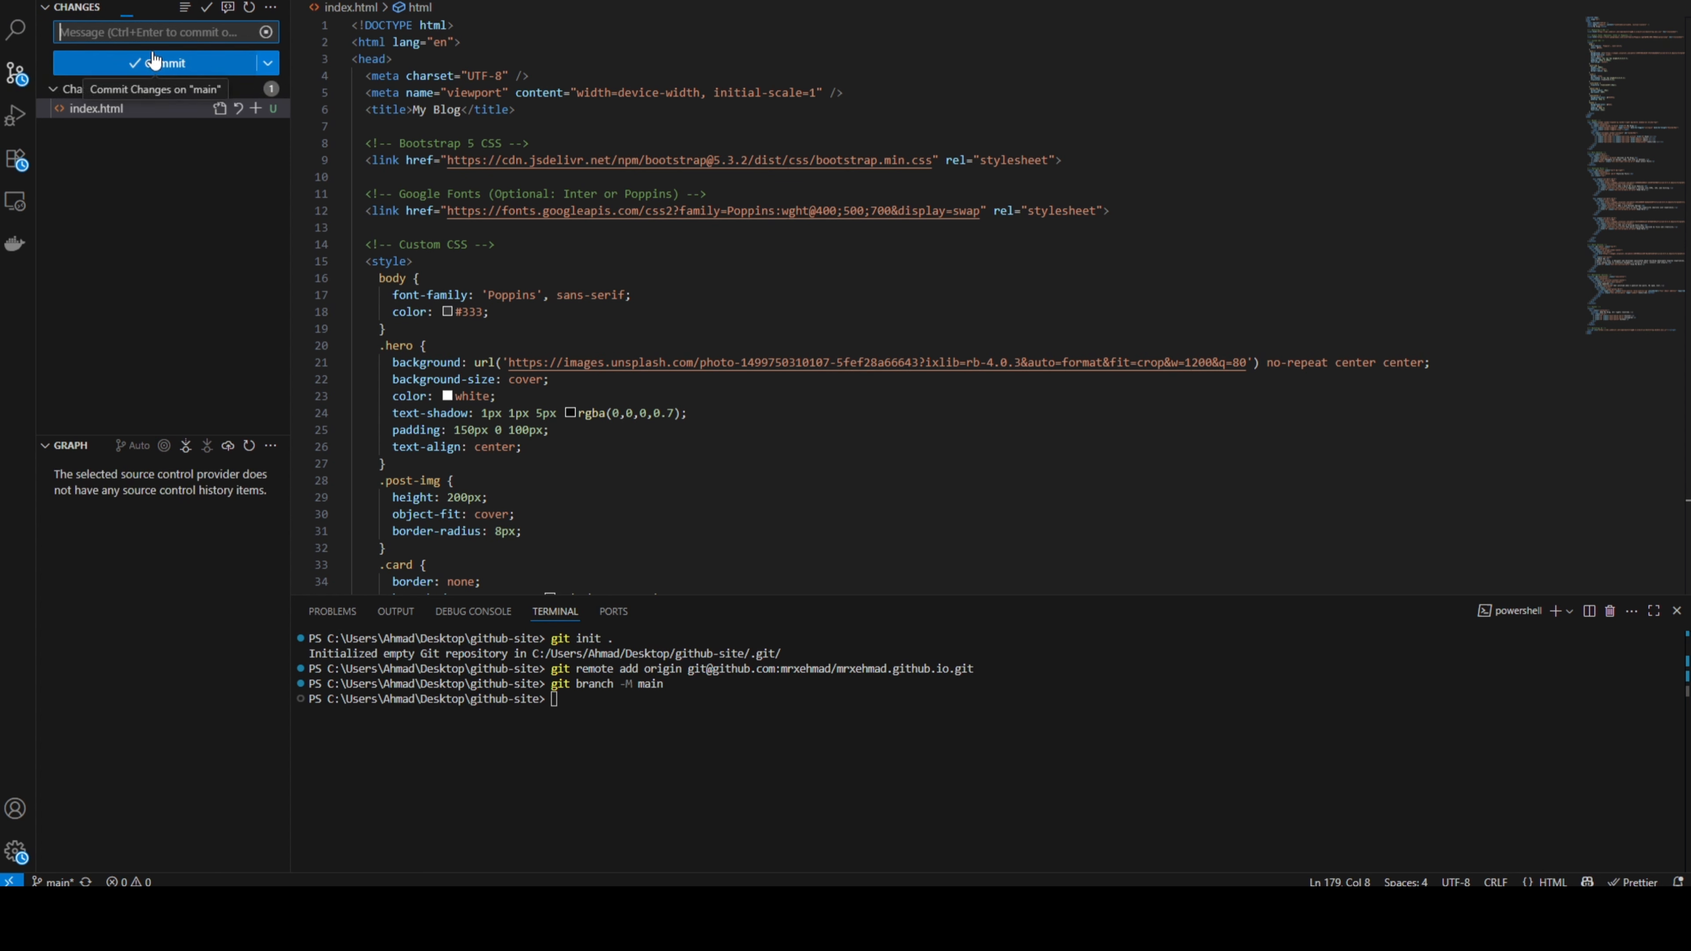
pyautogui.click(148, 32)
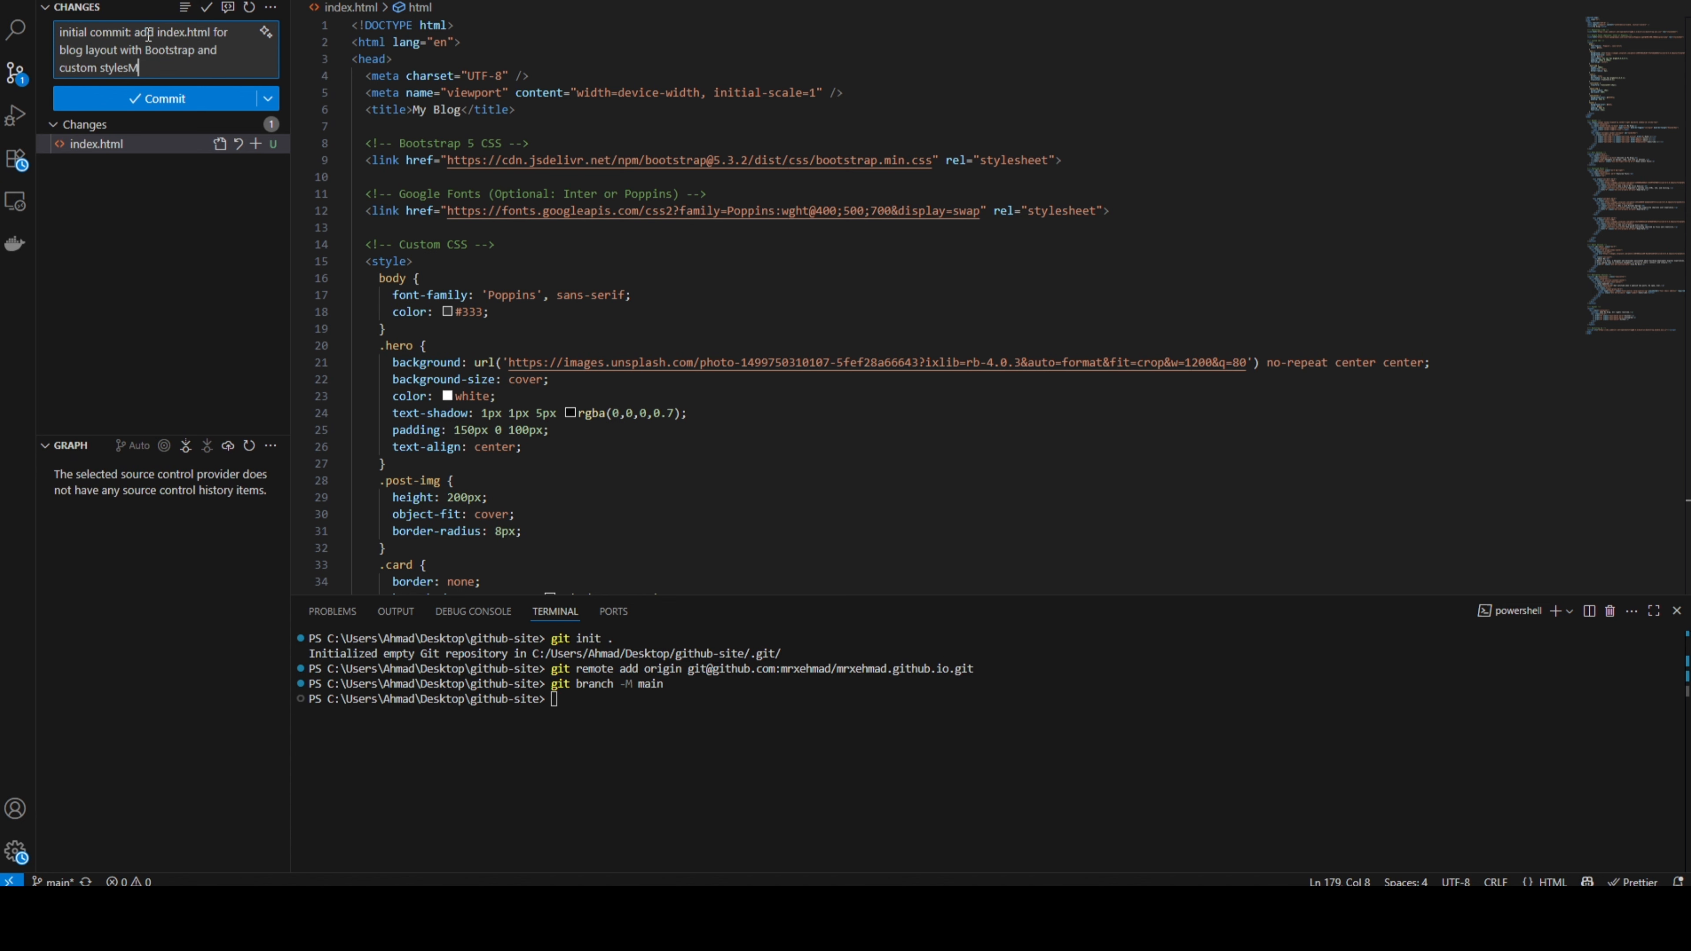
pyautogui.press('BackSpace')
pyautogui.press('BackSpace')
pyautogui.click(166, 101)
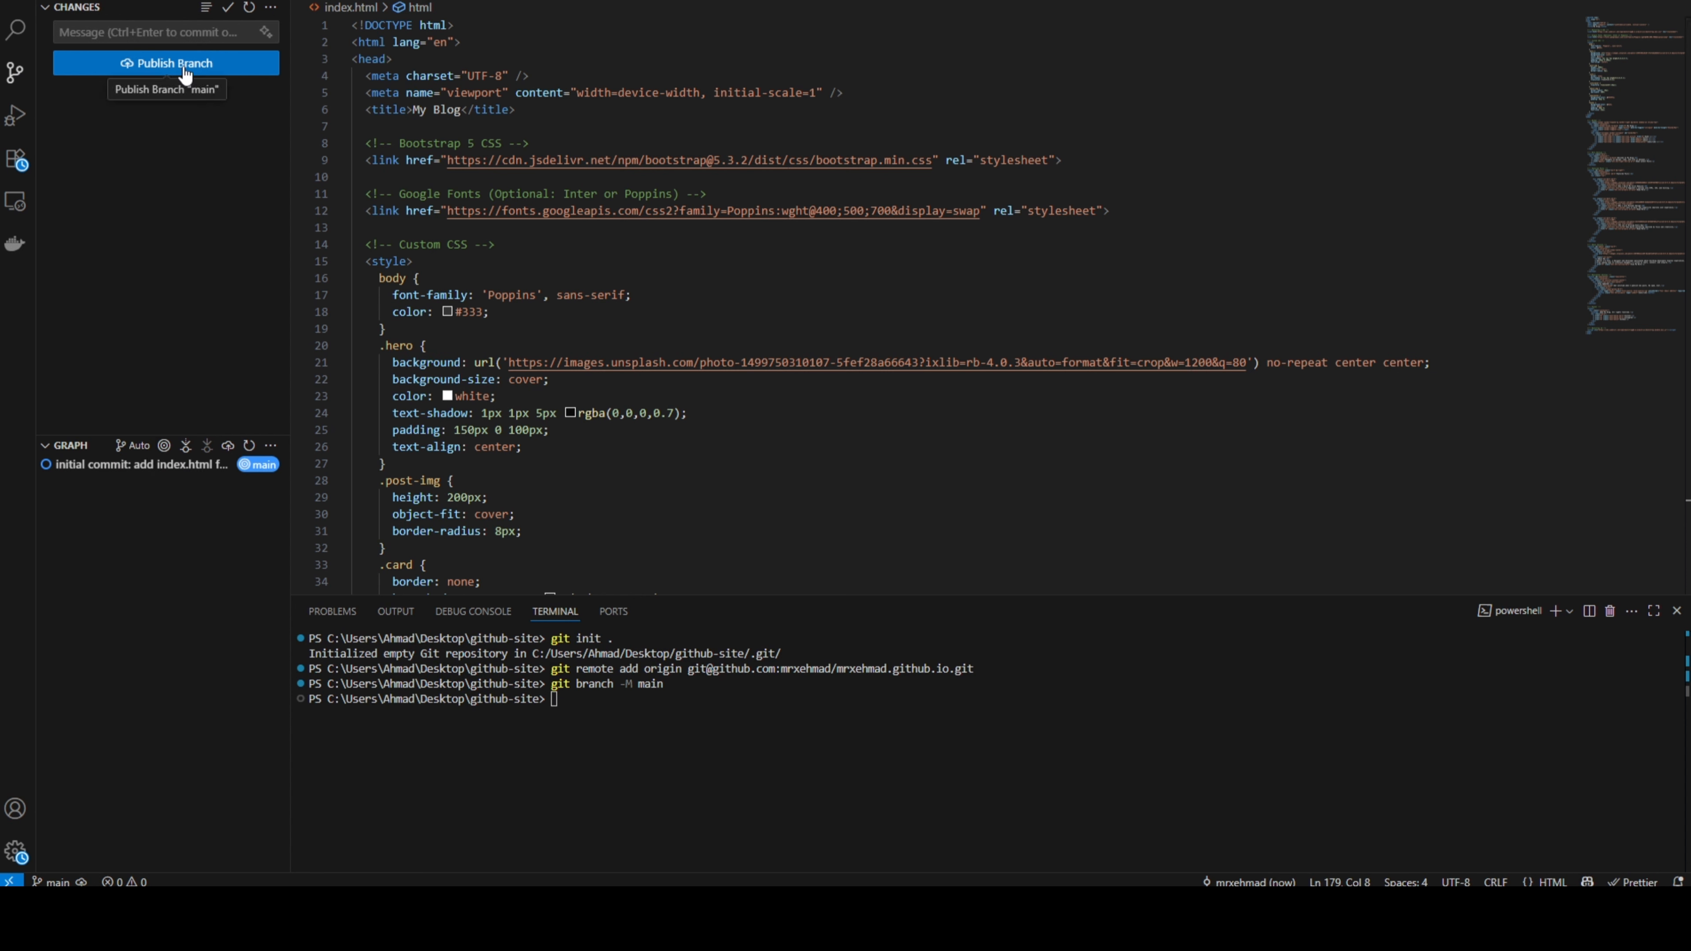
# Step: Publish the main branch to GitHub and switch to the repository page in the browser
pyautogui.click(185, 72)
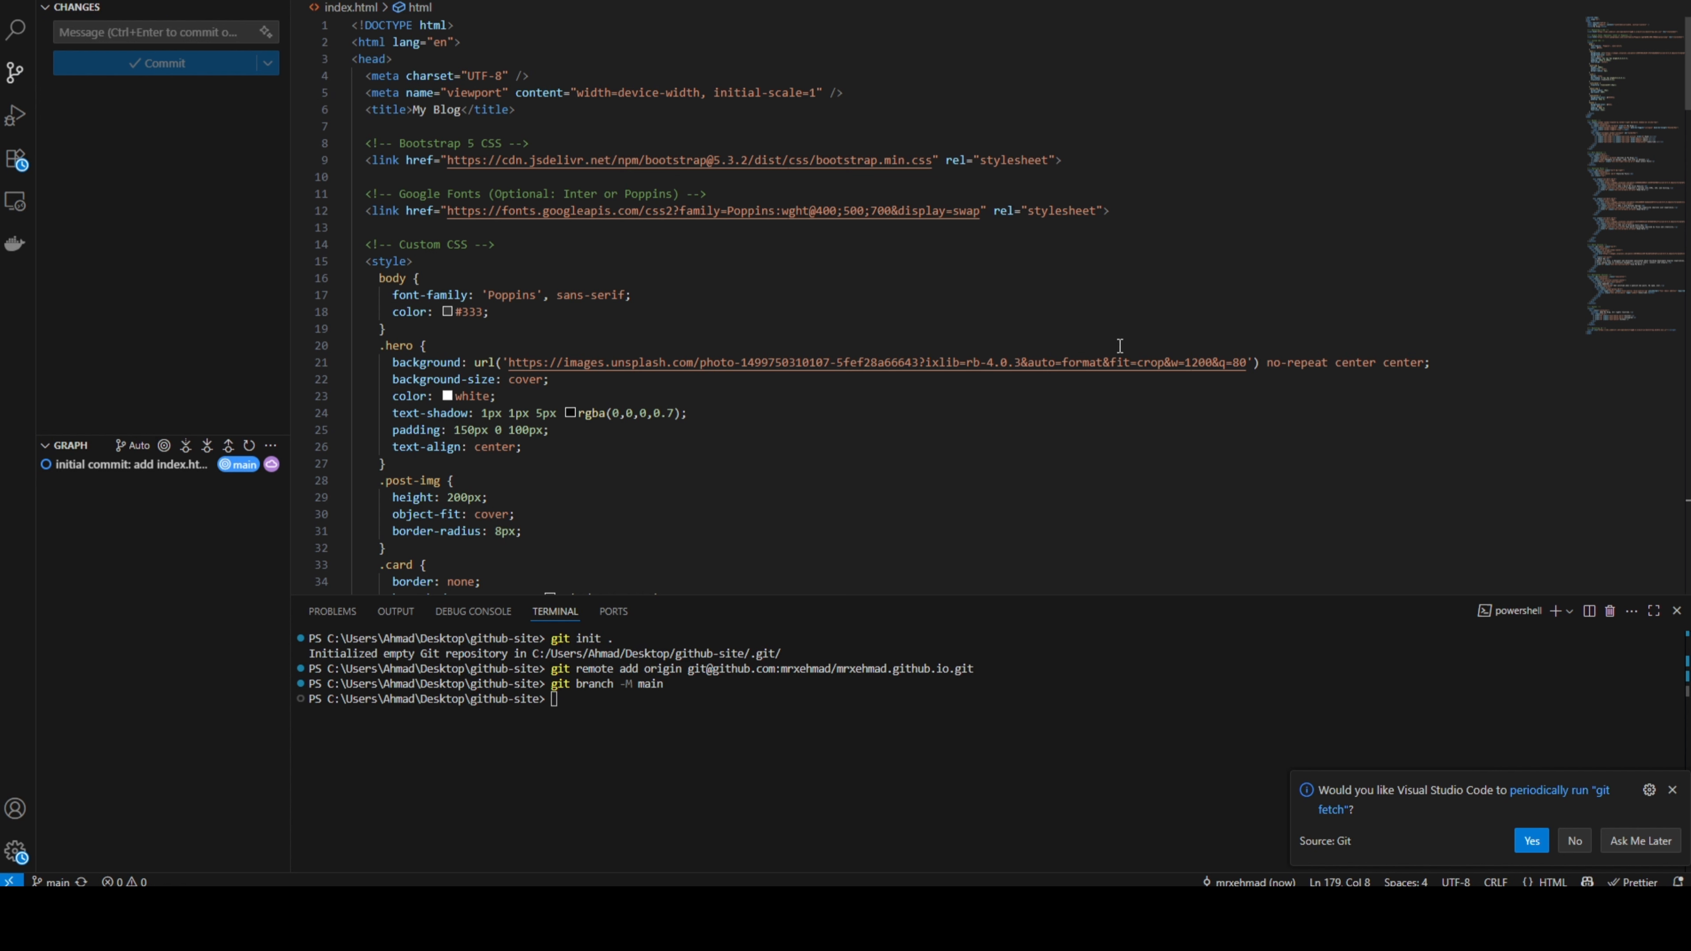
pyautogui.moveTo(167, 885)
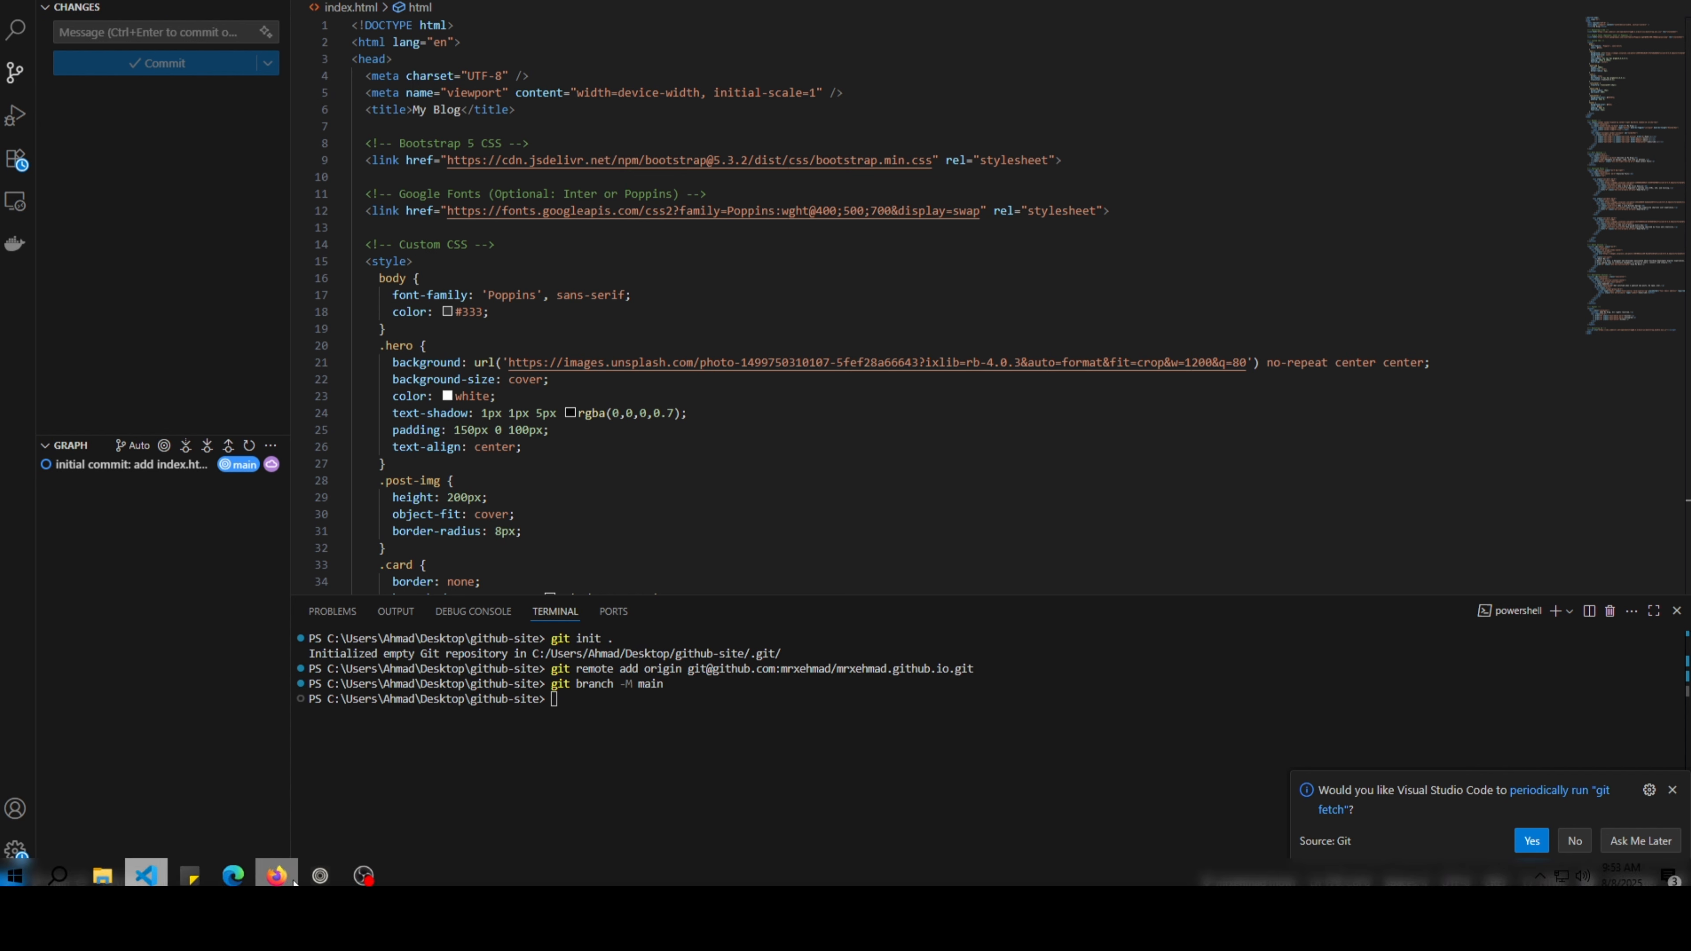
pyautogui.click(250, 878)
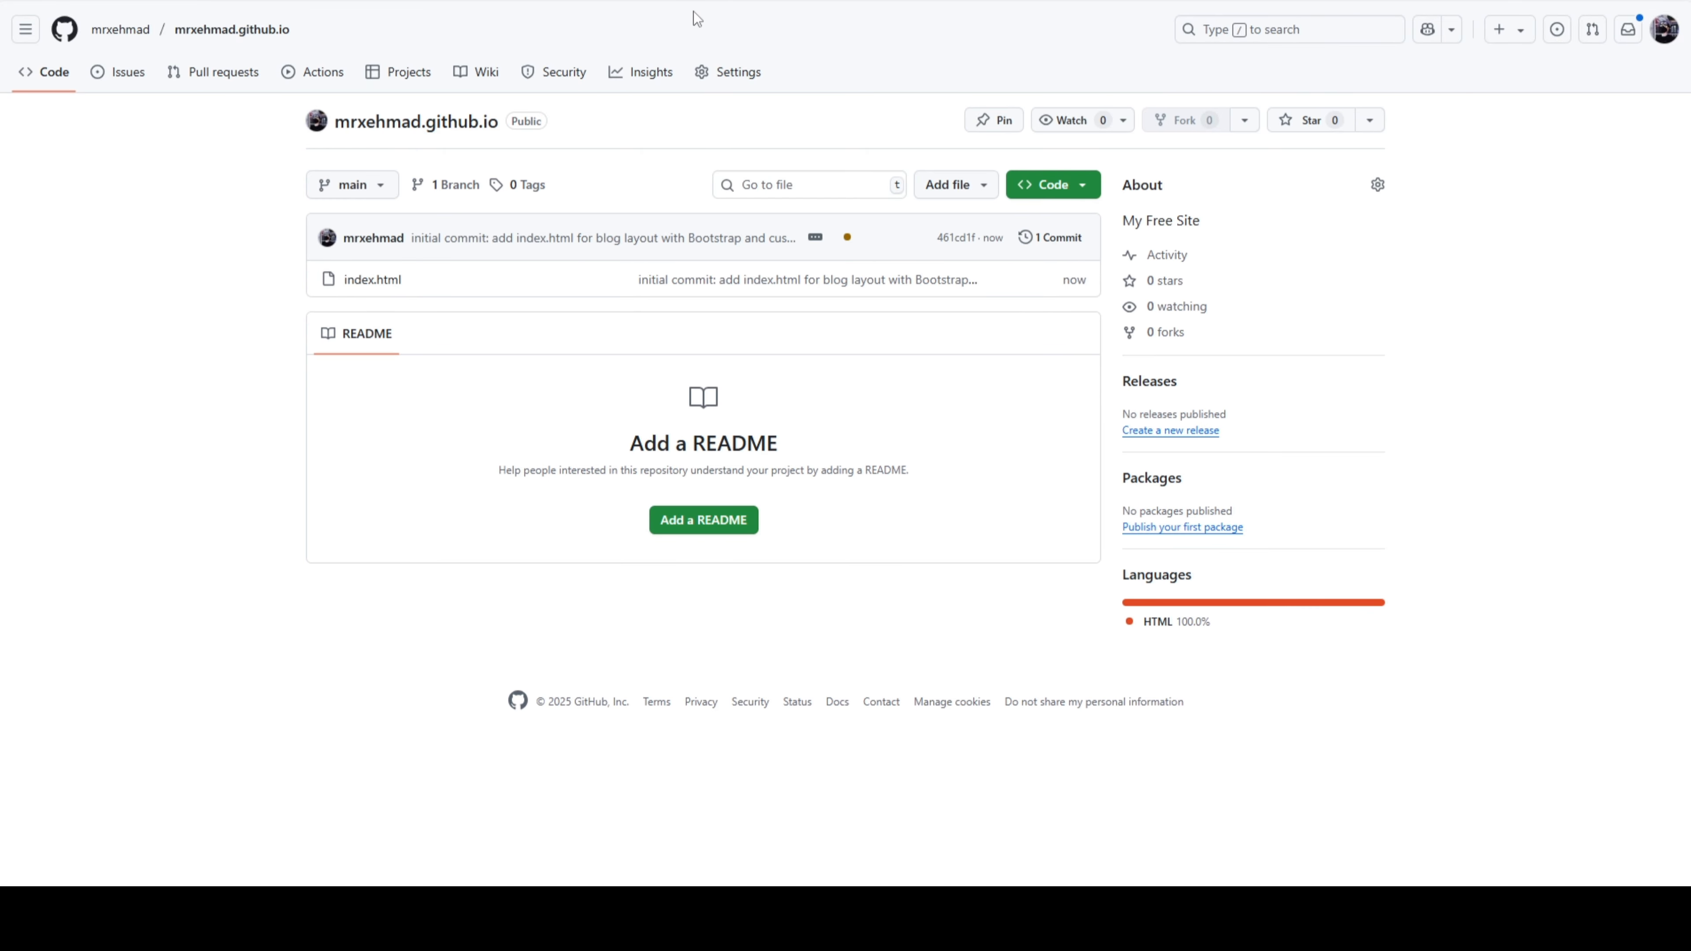
# Step: Open the repository's GitHub Pages settings, visit the live site and look through the published page
pyautogui.click(741, 72)
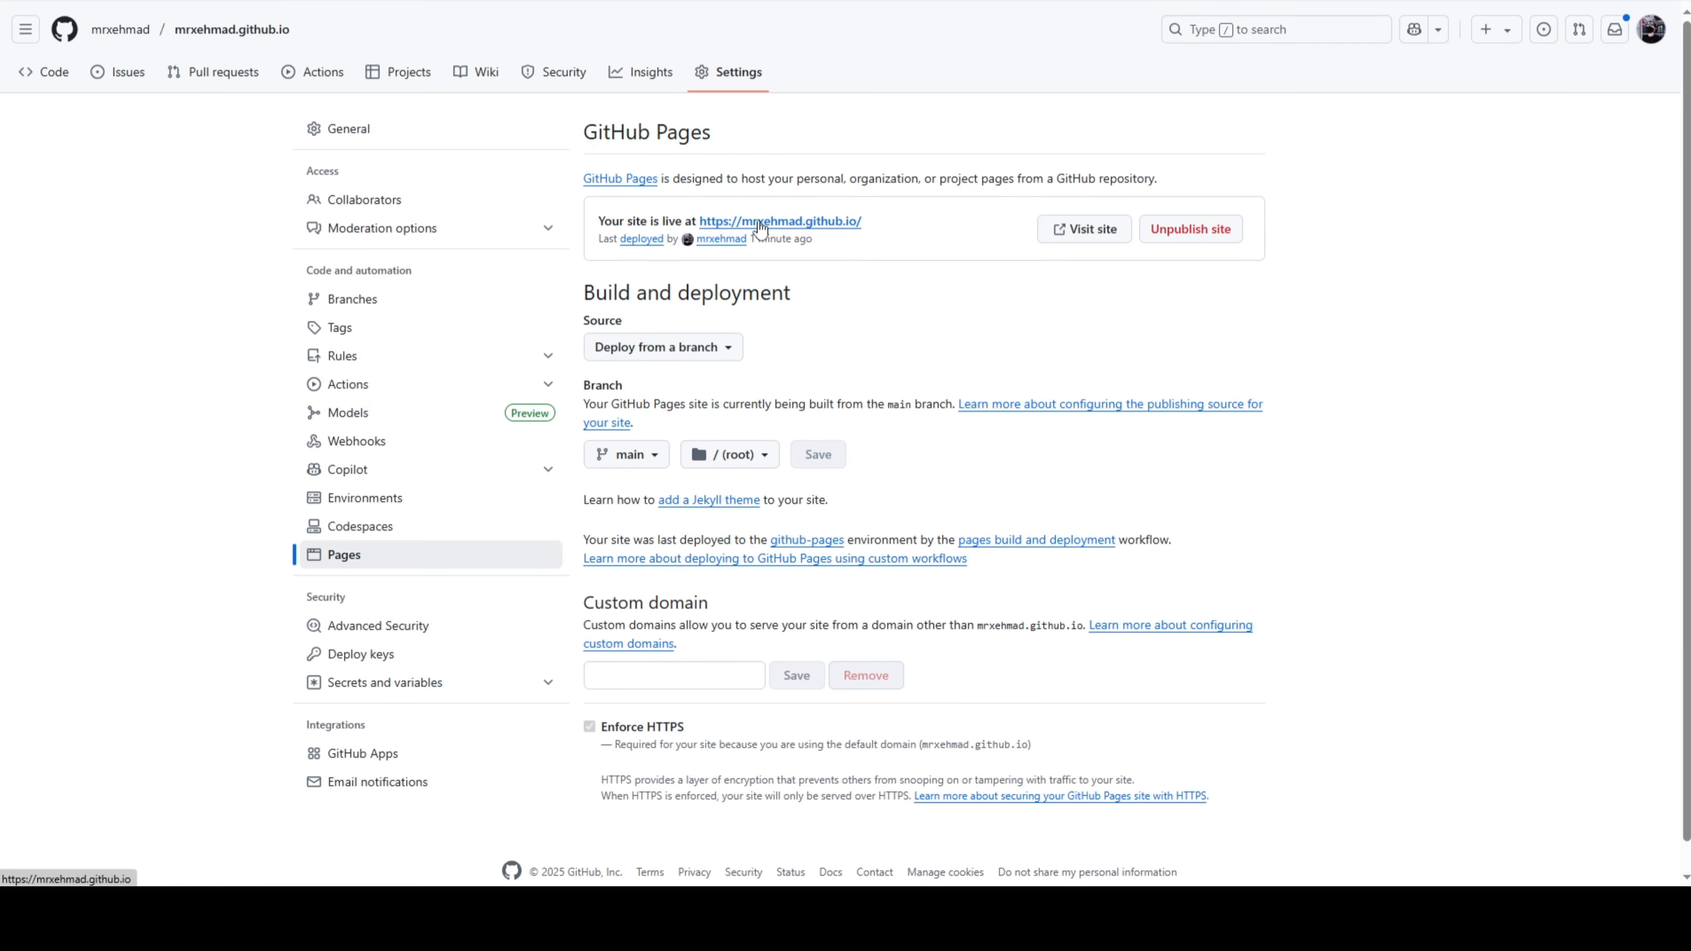
pyautogui.click(1064, 230)
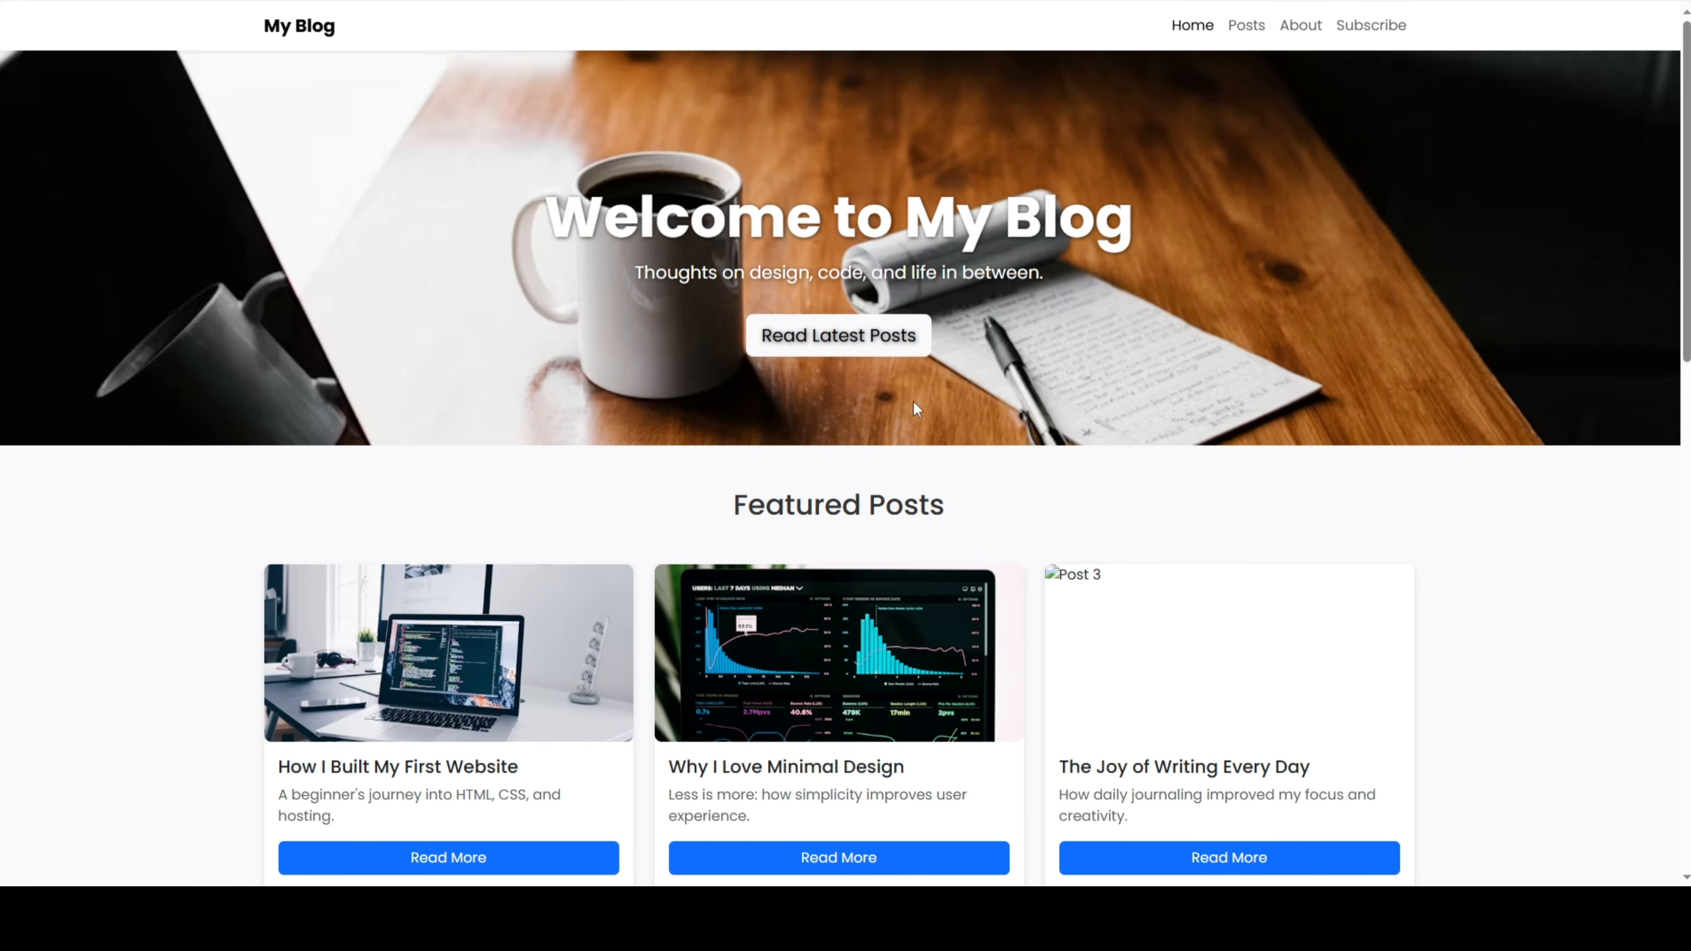
pyautogui.scroll(-10, 938, 487)
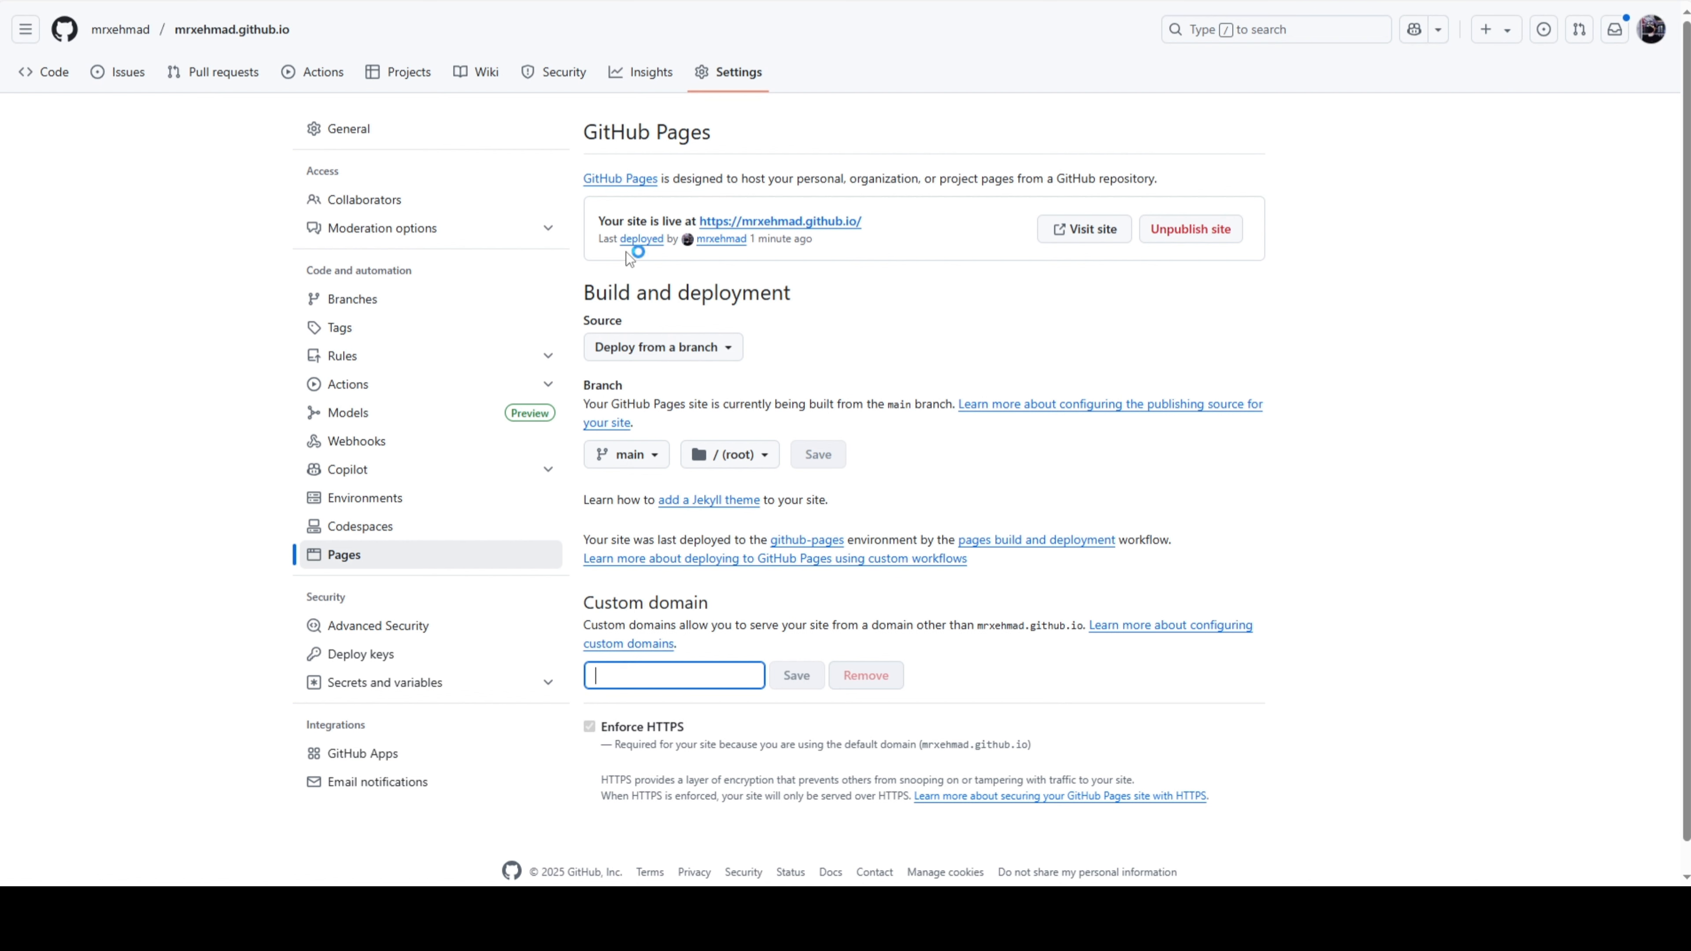
# Step: Set the GitHub Pages custom domain to test.ehmad.site and save it
pyautogui.write('test.ehmad.site')
pyautogui.click(787, 676)
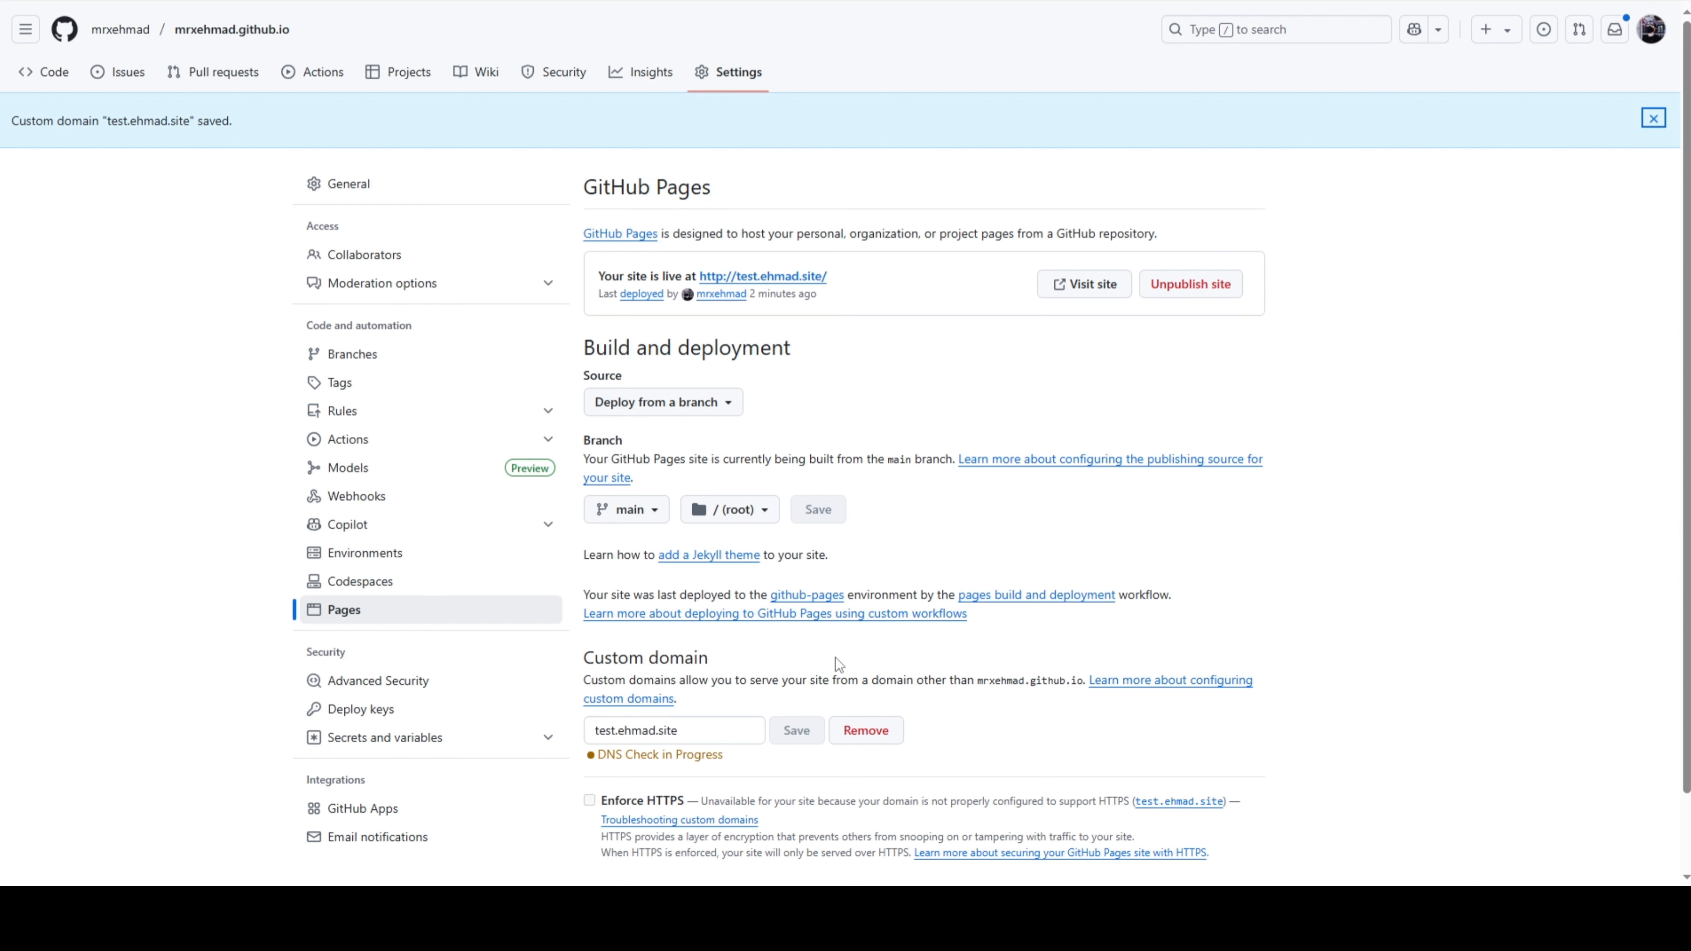
pyautogui.scroll(-3, 612, 788)
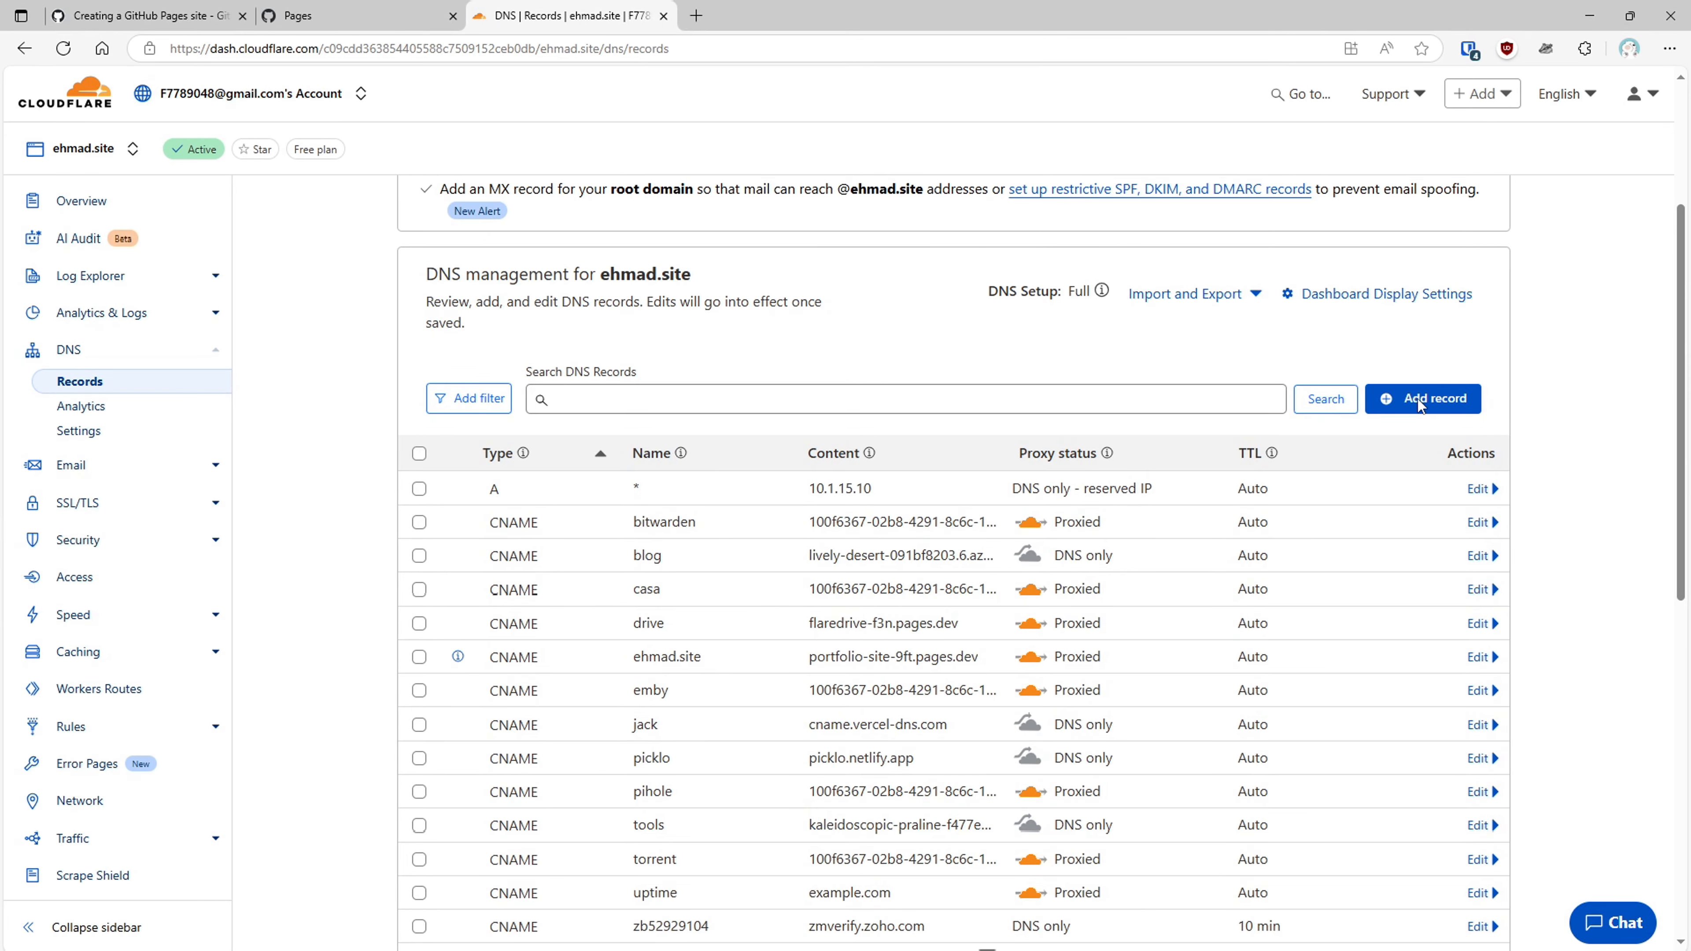
# Step: Start a new DNS record for ehmad.site of type CNAME and enter test as its name
pyautogui.click(1419, 399)
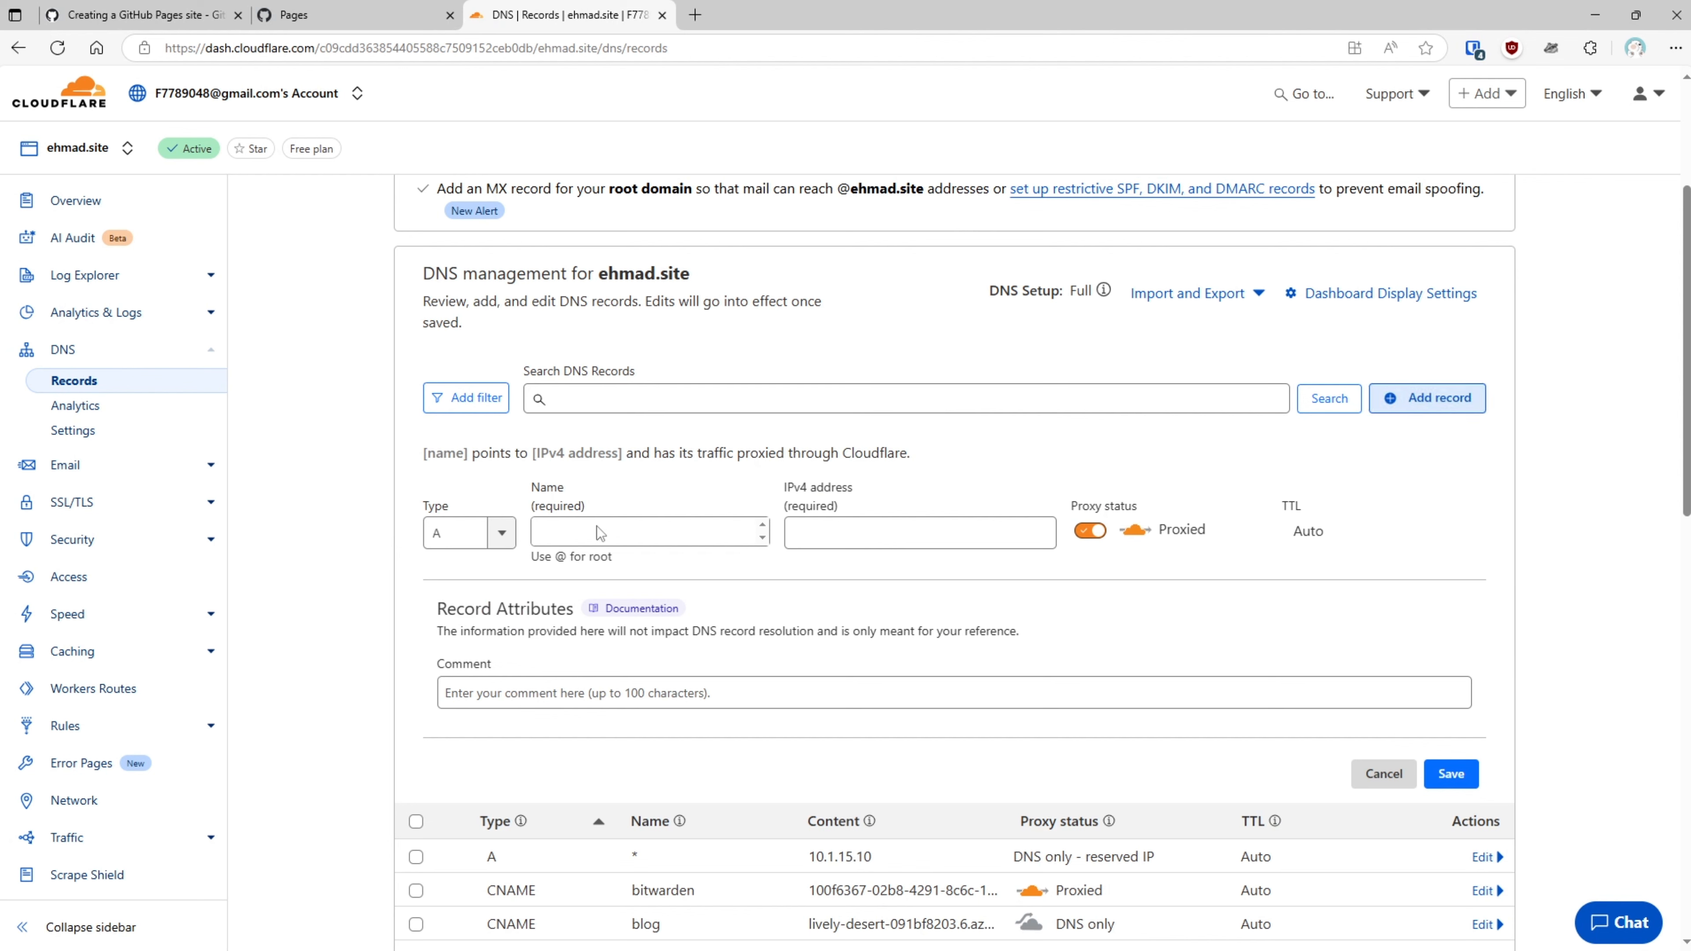
pyautogui.click(441, 539)
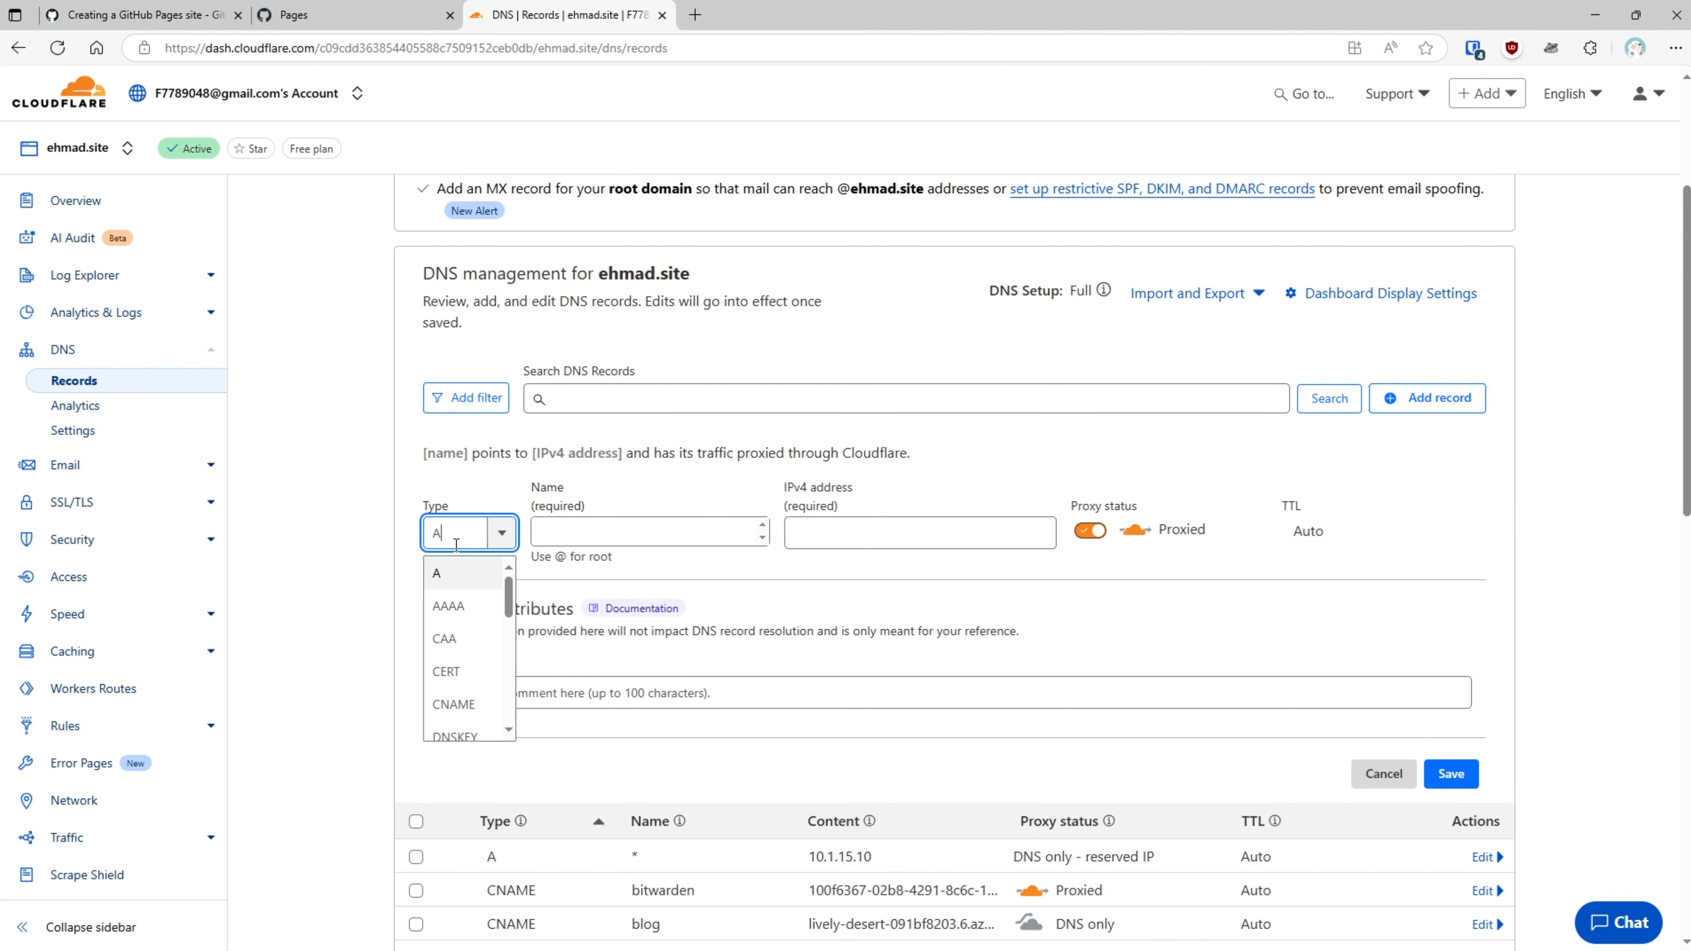
pyautogui.click(456, 704)
pyautogui.click(836, 532)
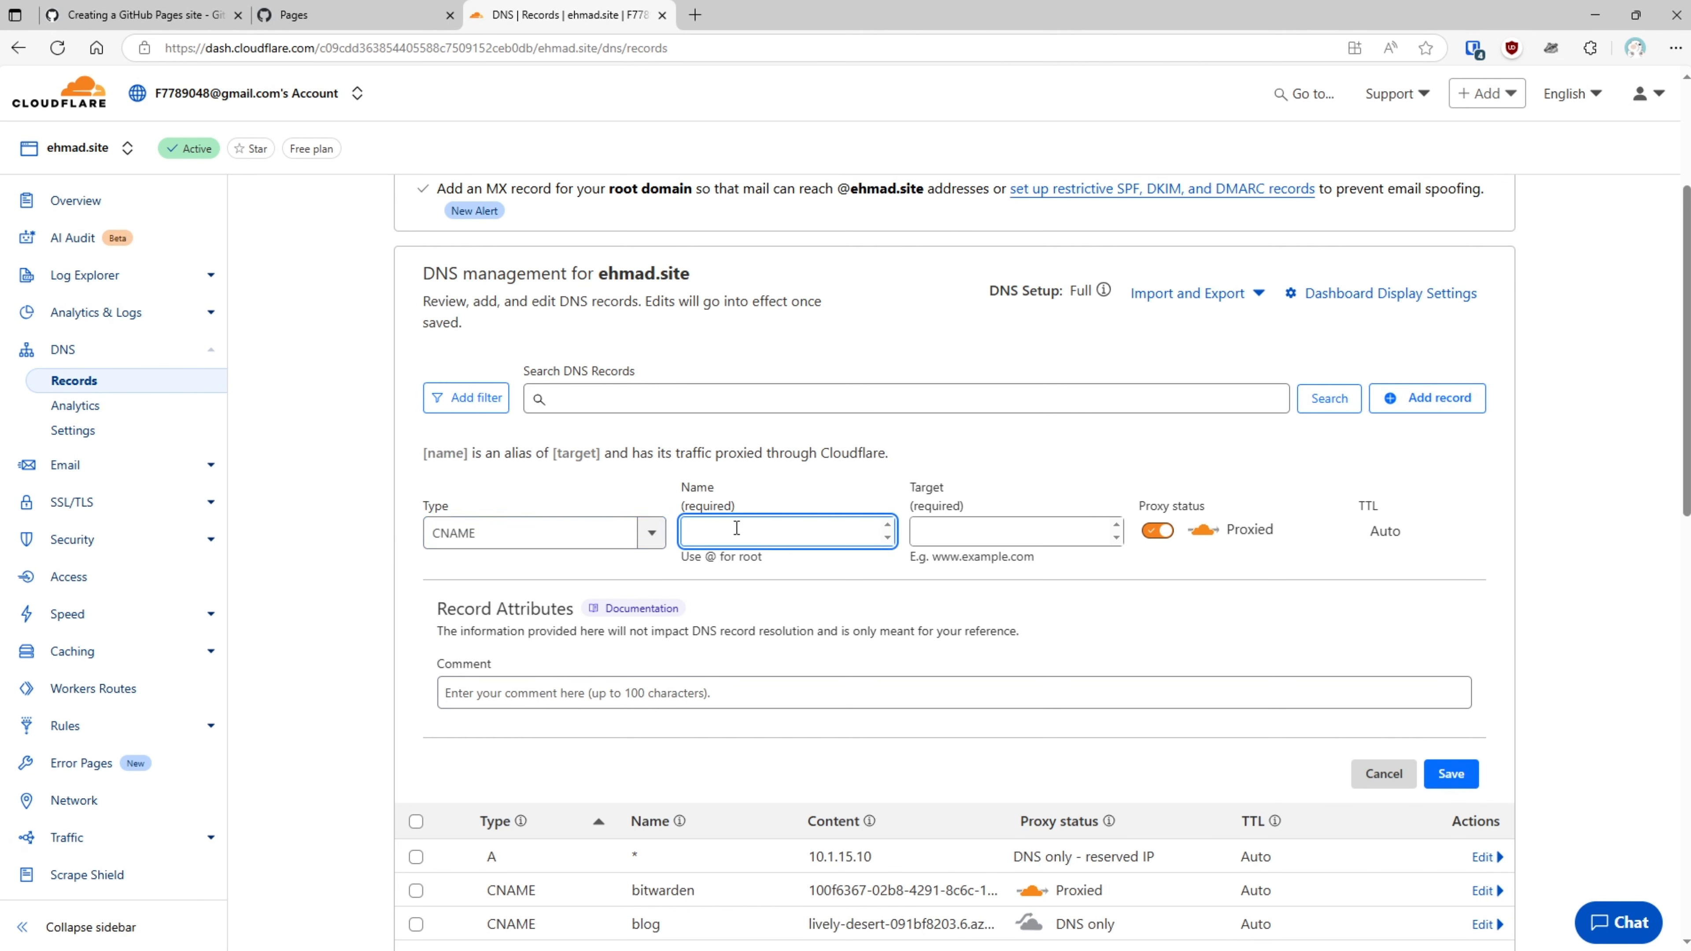
pyautogui.press('super+v')
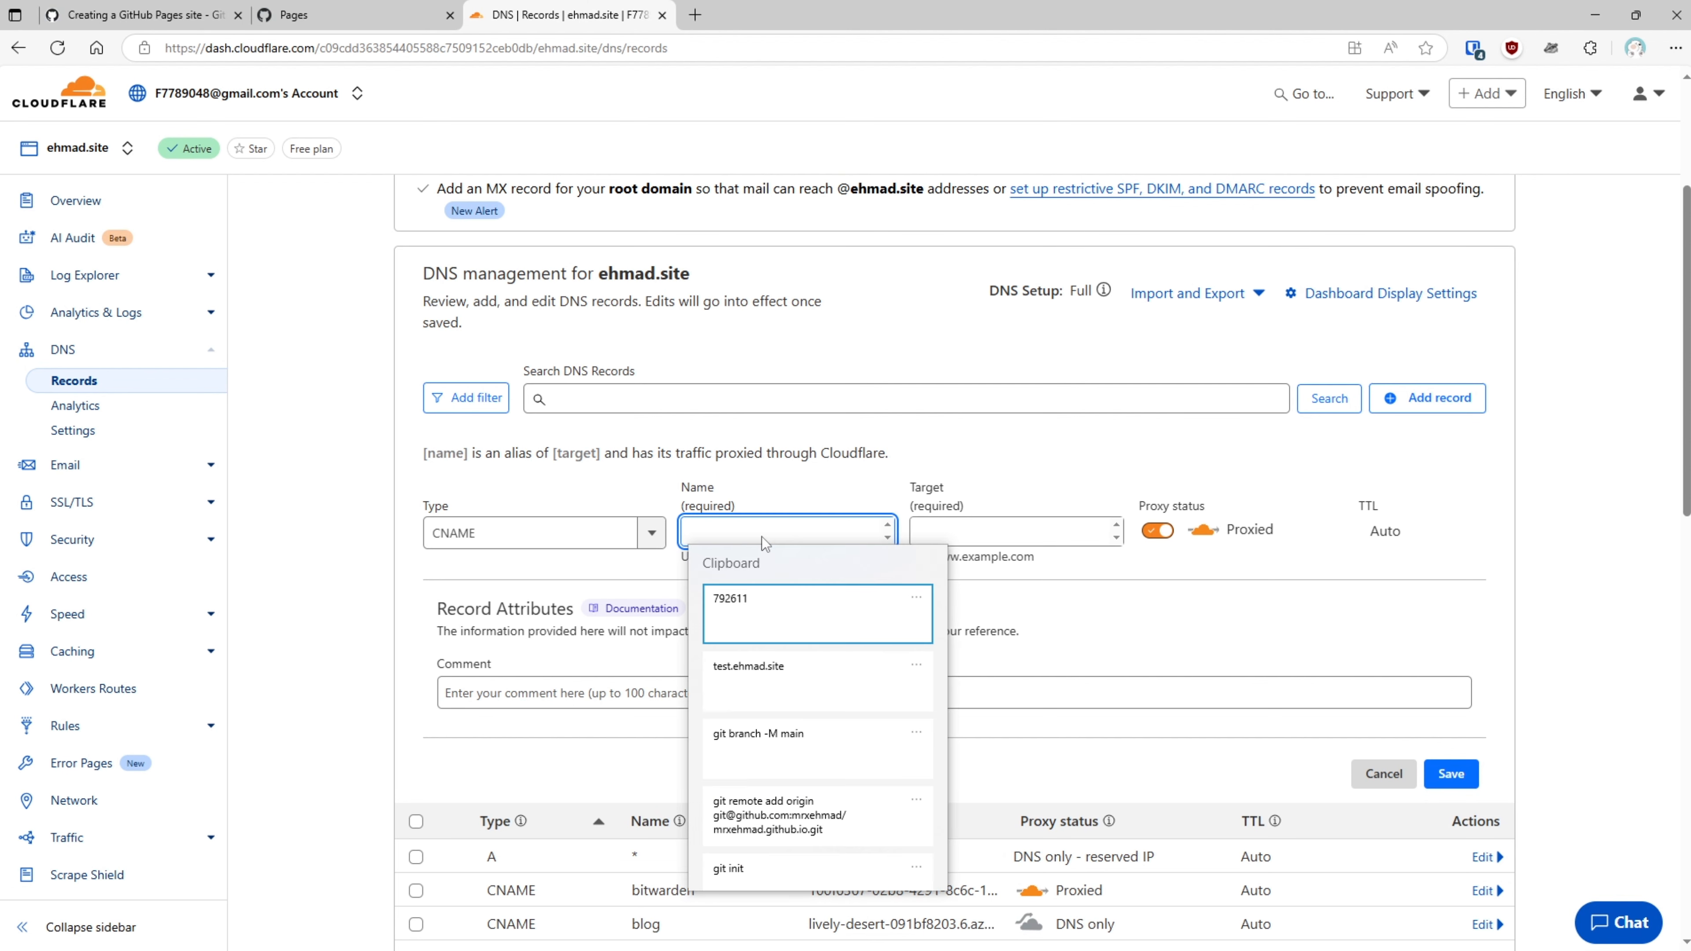
pyautogui.click(797, 677)
pyautogui.click(988, 529)
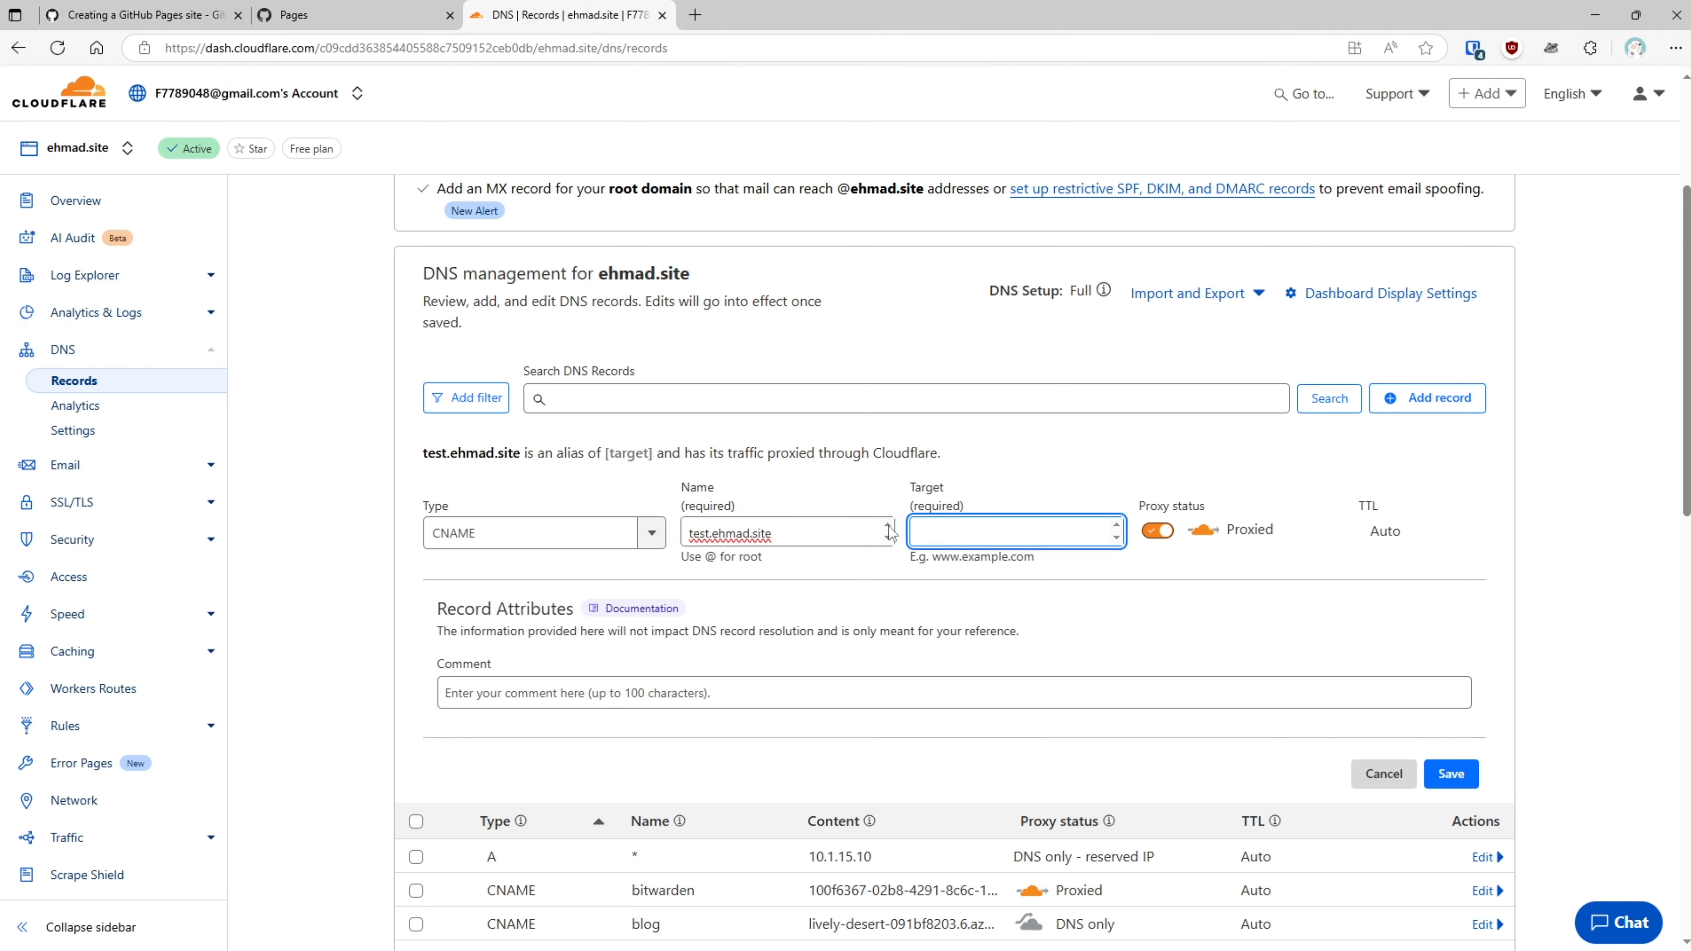
pyautogui.moveTo(797, 534); pyautogui.dragTo(714, 553)
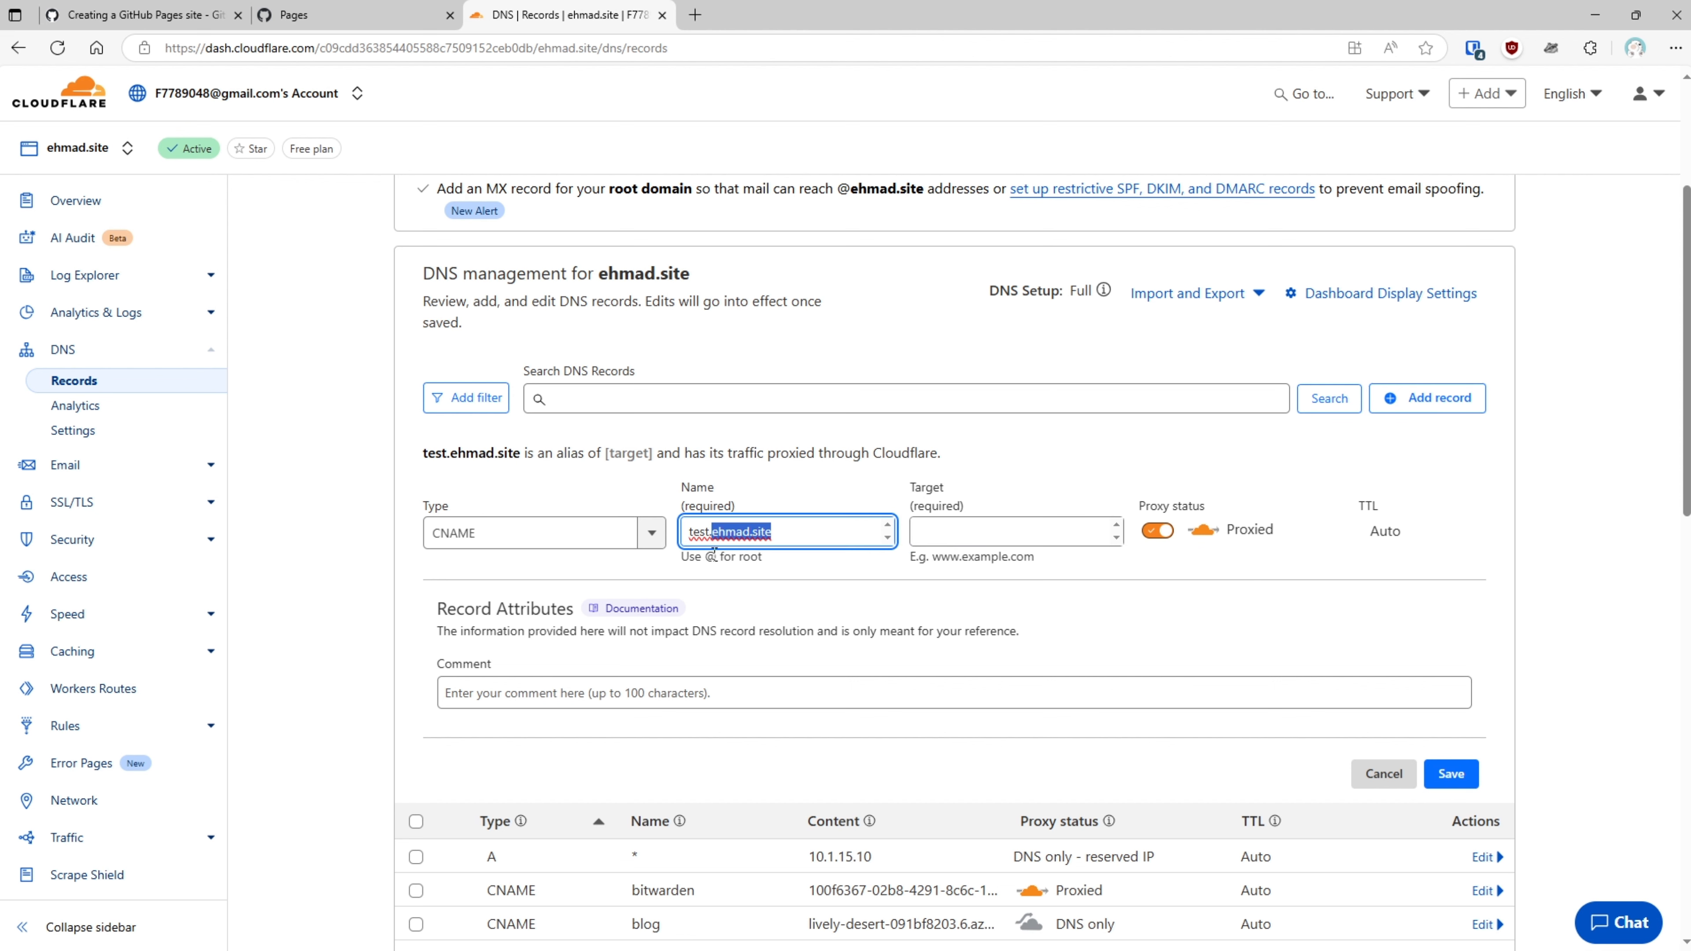
pyautogui.press('BackSpace')
pyautogui.press('BackSpace')
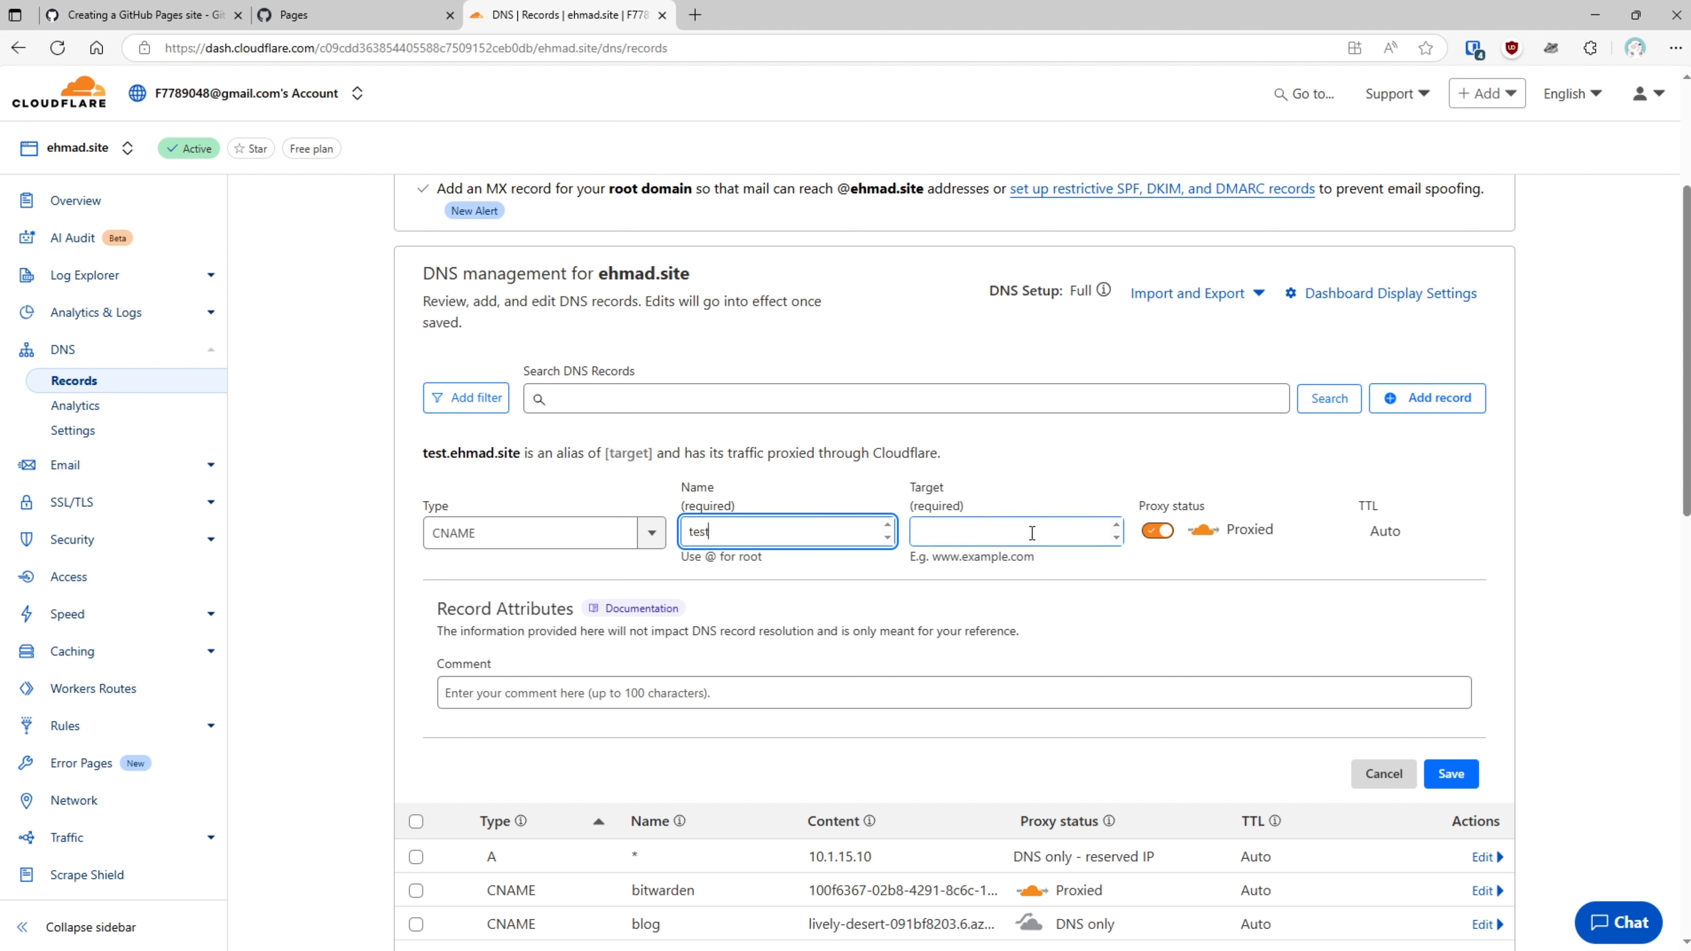
# Step: Point the CNAME record to mrxehmad.github.io, set its proxy status to DNS only and save the record
pyautogui.click(1032, 533)
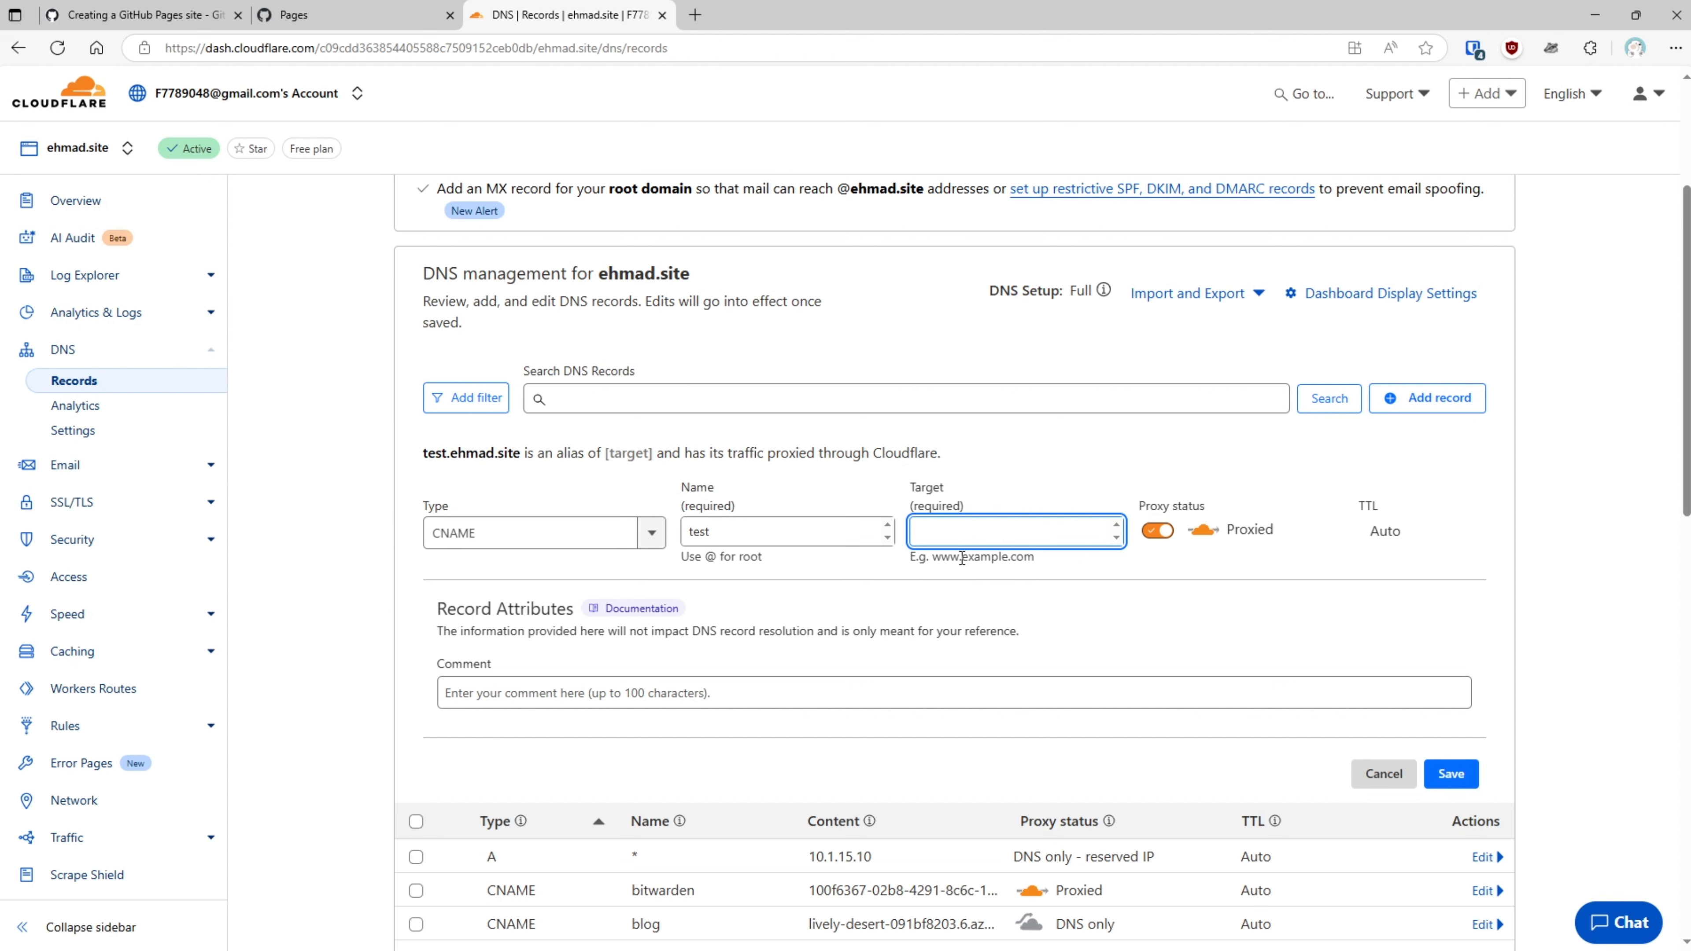
pyautogui.write('mrxehmad.github.io')
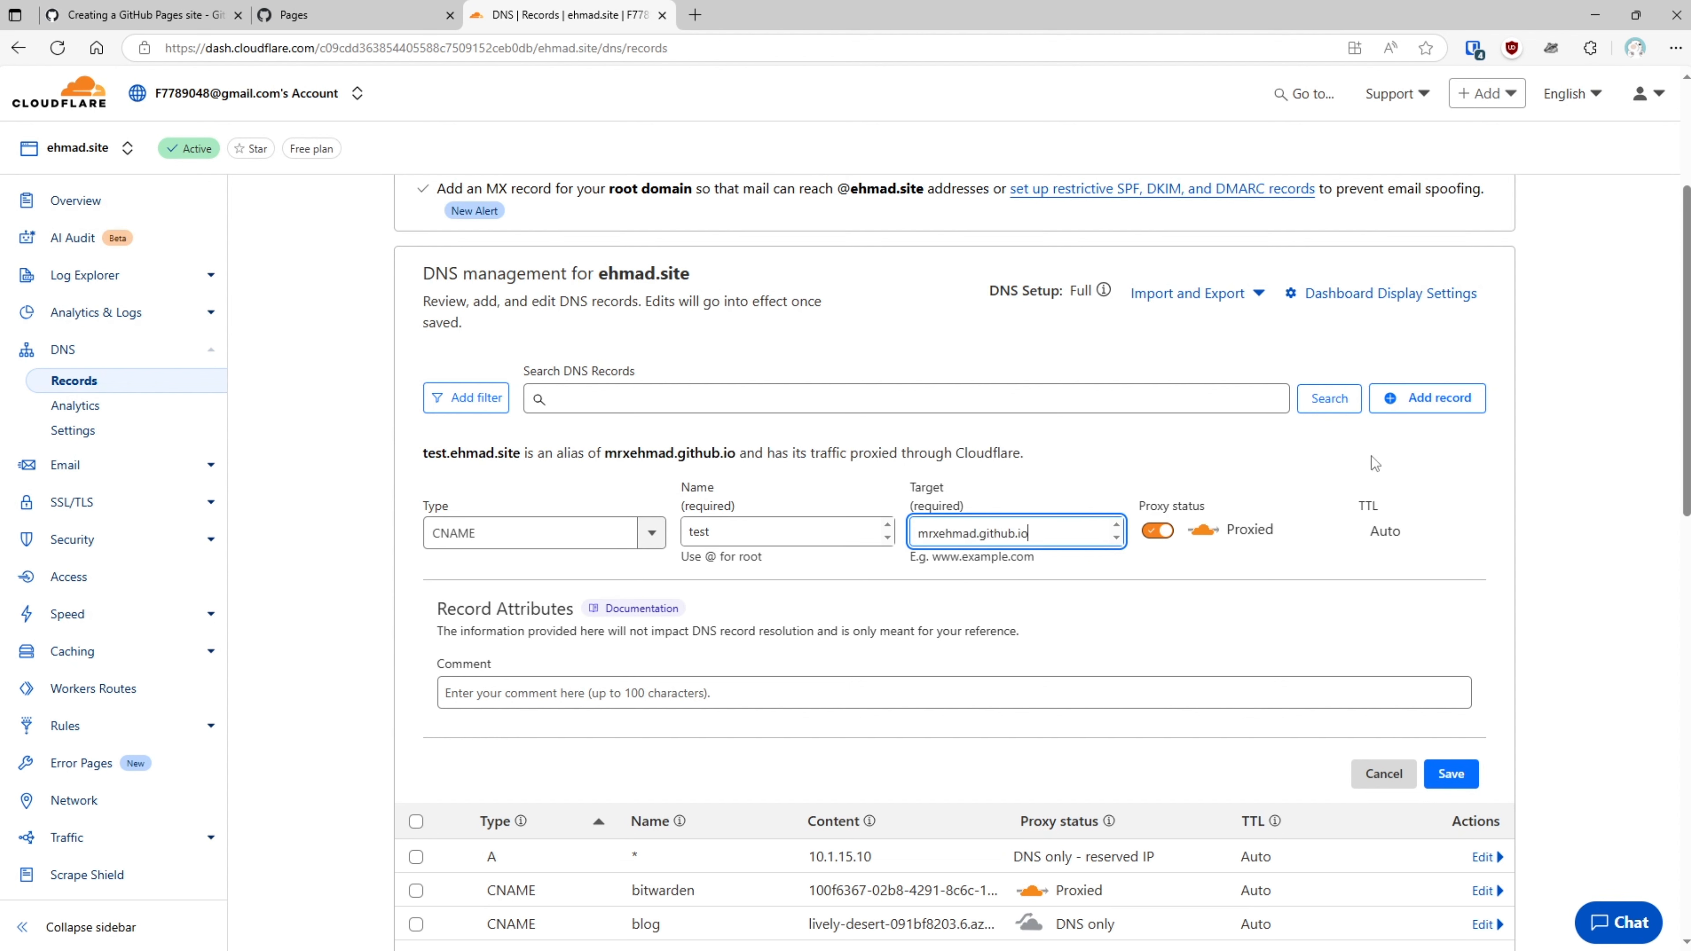
pyautogui.click(1158, 533)
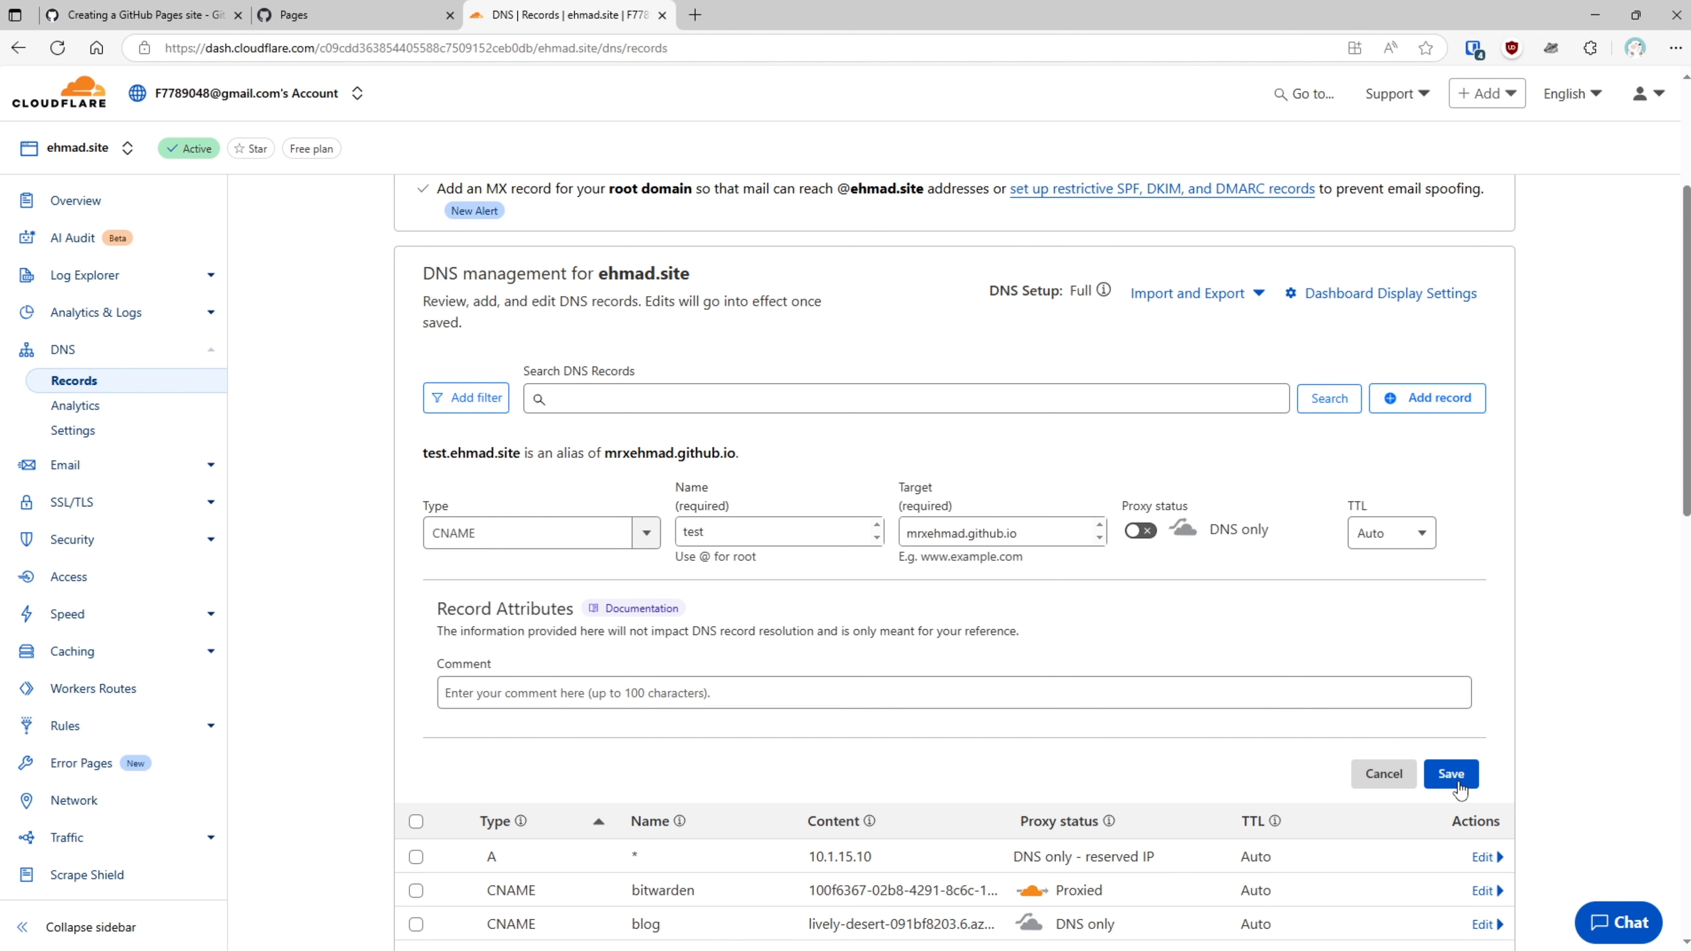
# Step: Switch back to the repository's GitHub Pages settings, recheck the custom domain's DNS status and enable Enforce HTTPS
pyautogui.hotkey('ctrl', 'shift', 'Tab')
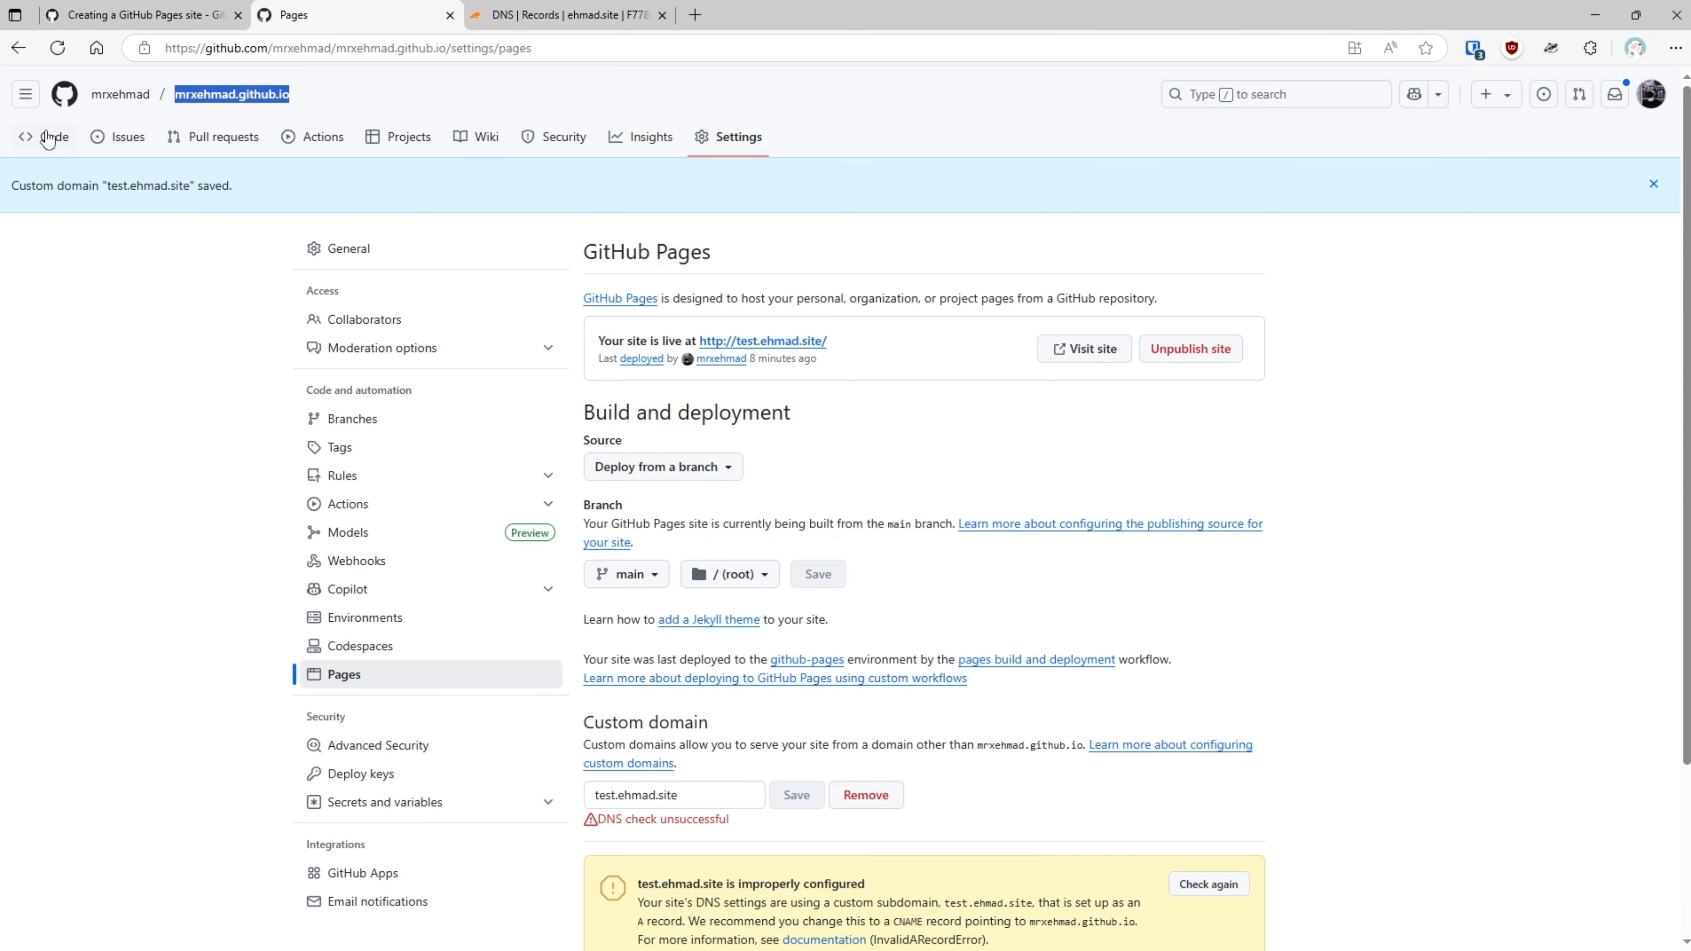
pyautogui.click(57, 47)
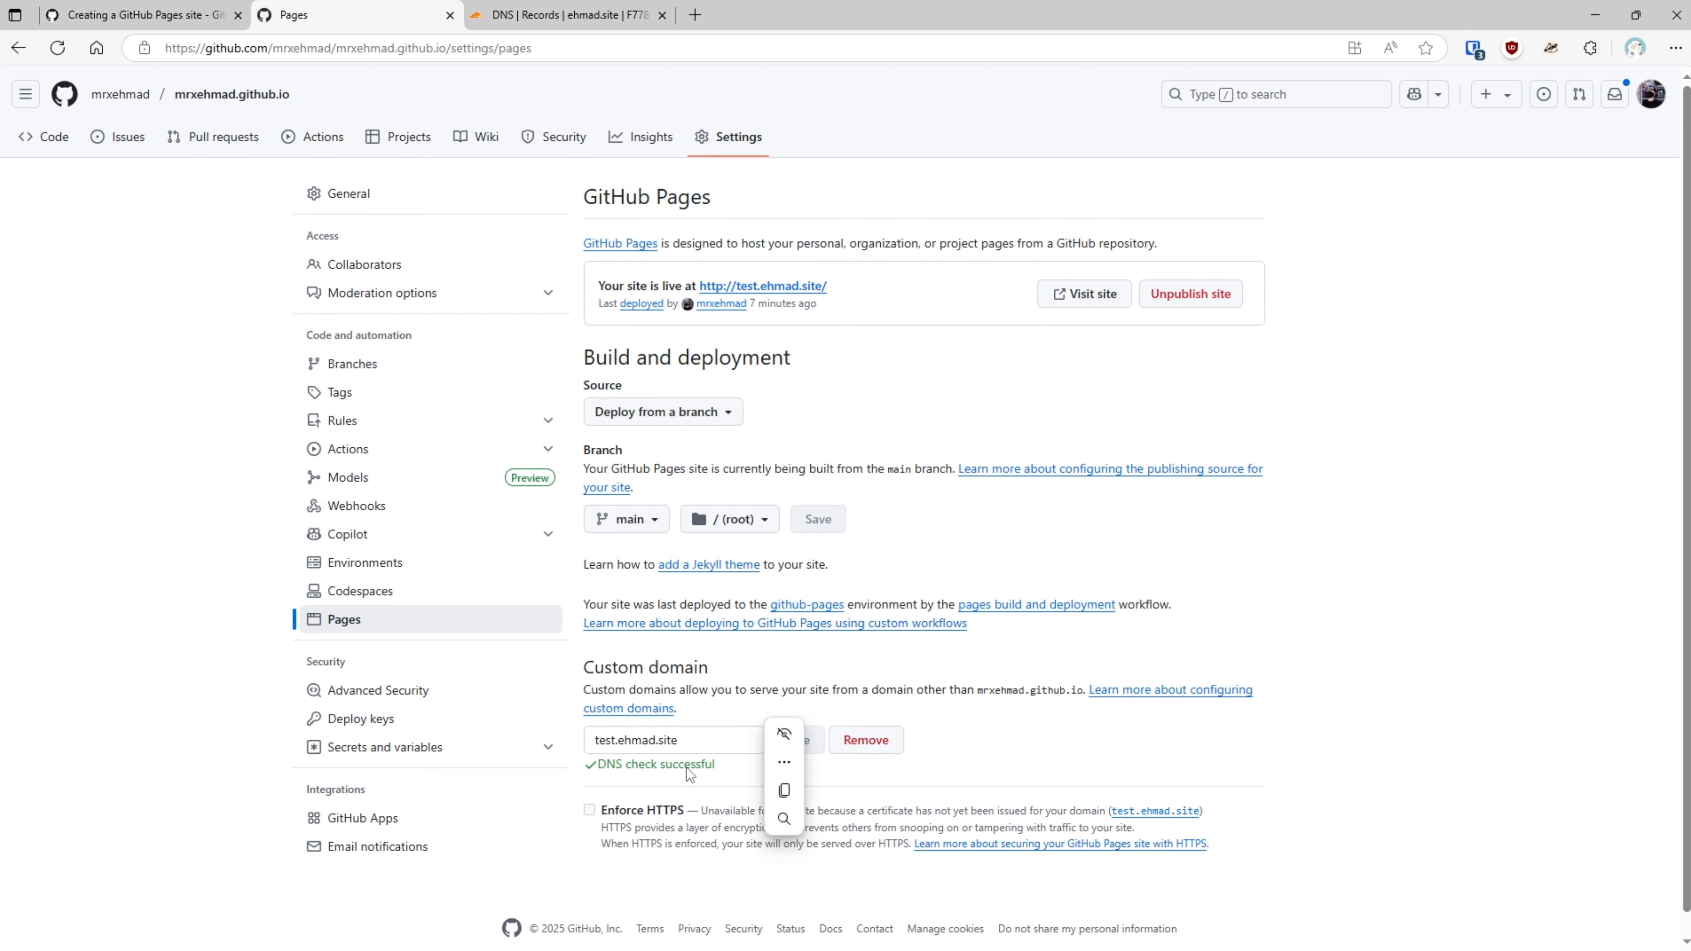
pyautogui.tripleClick(623, 763)
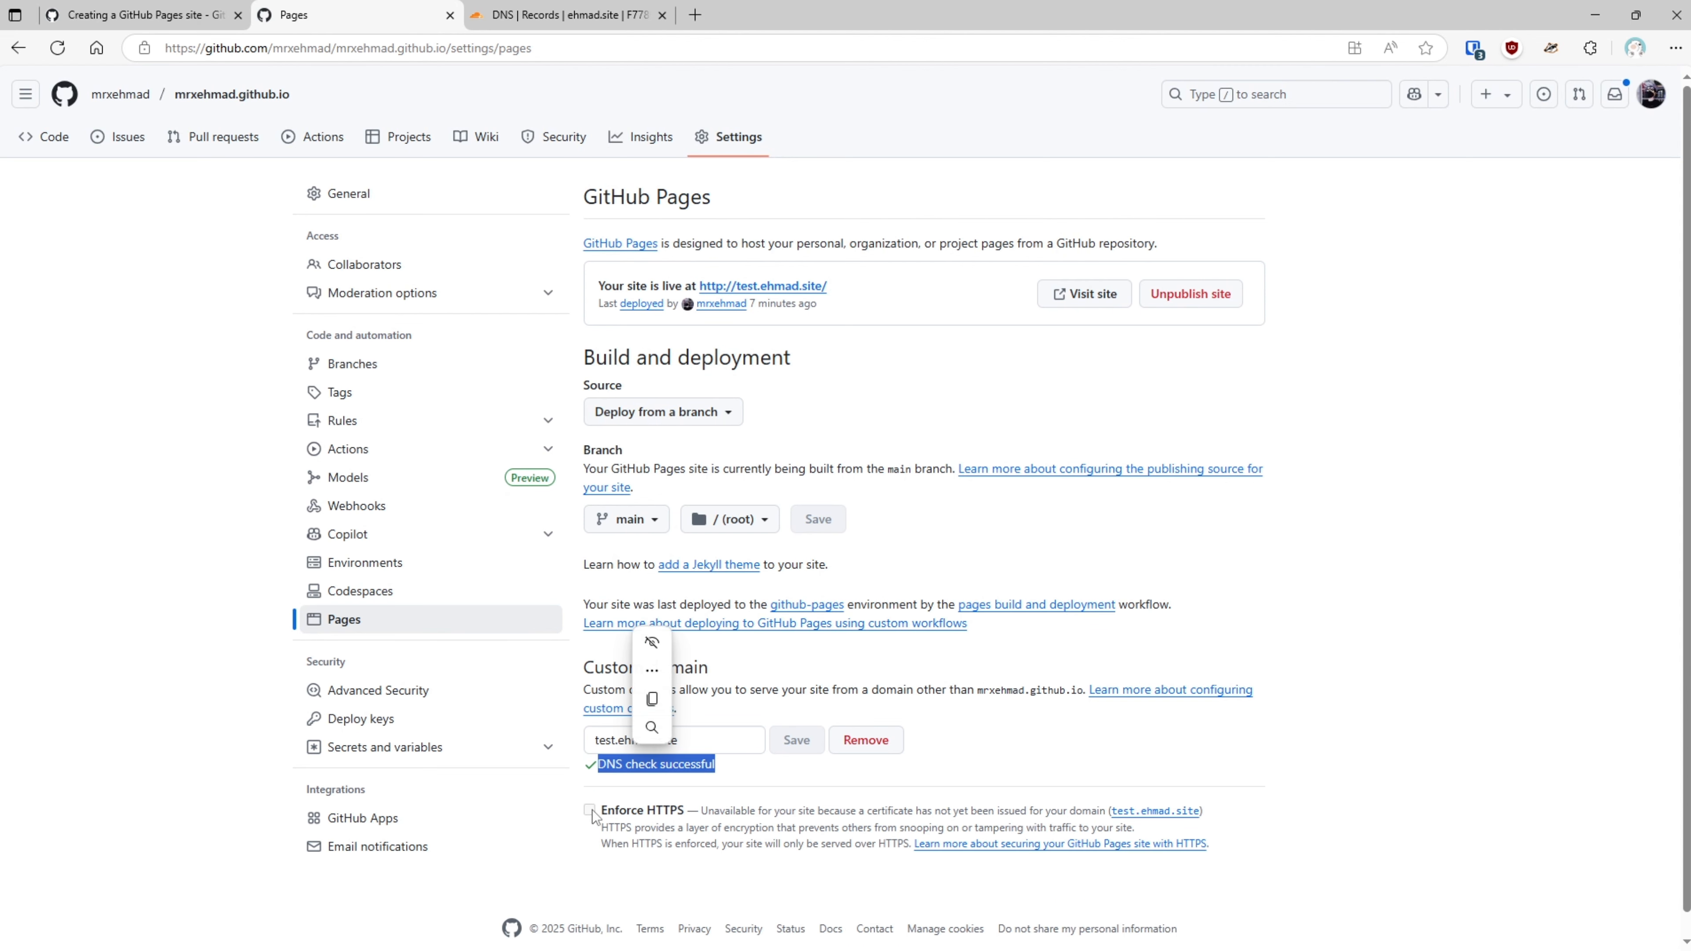
pyautogui.scroll(-2, 591, 819)
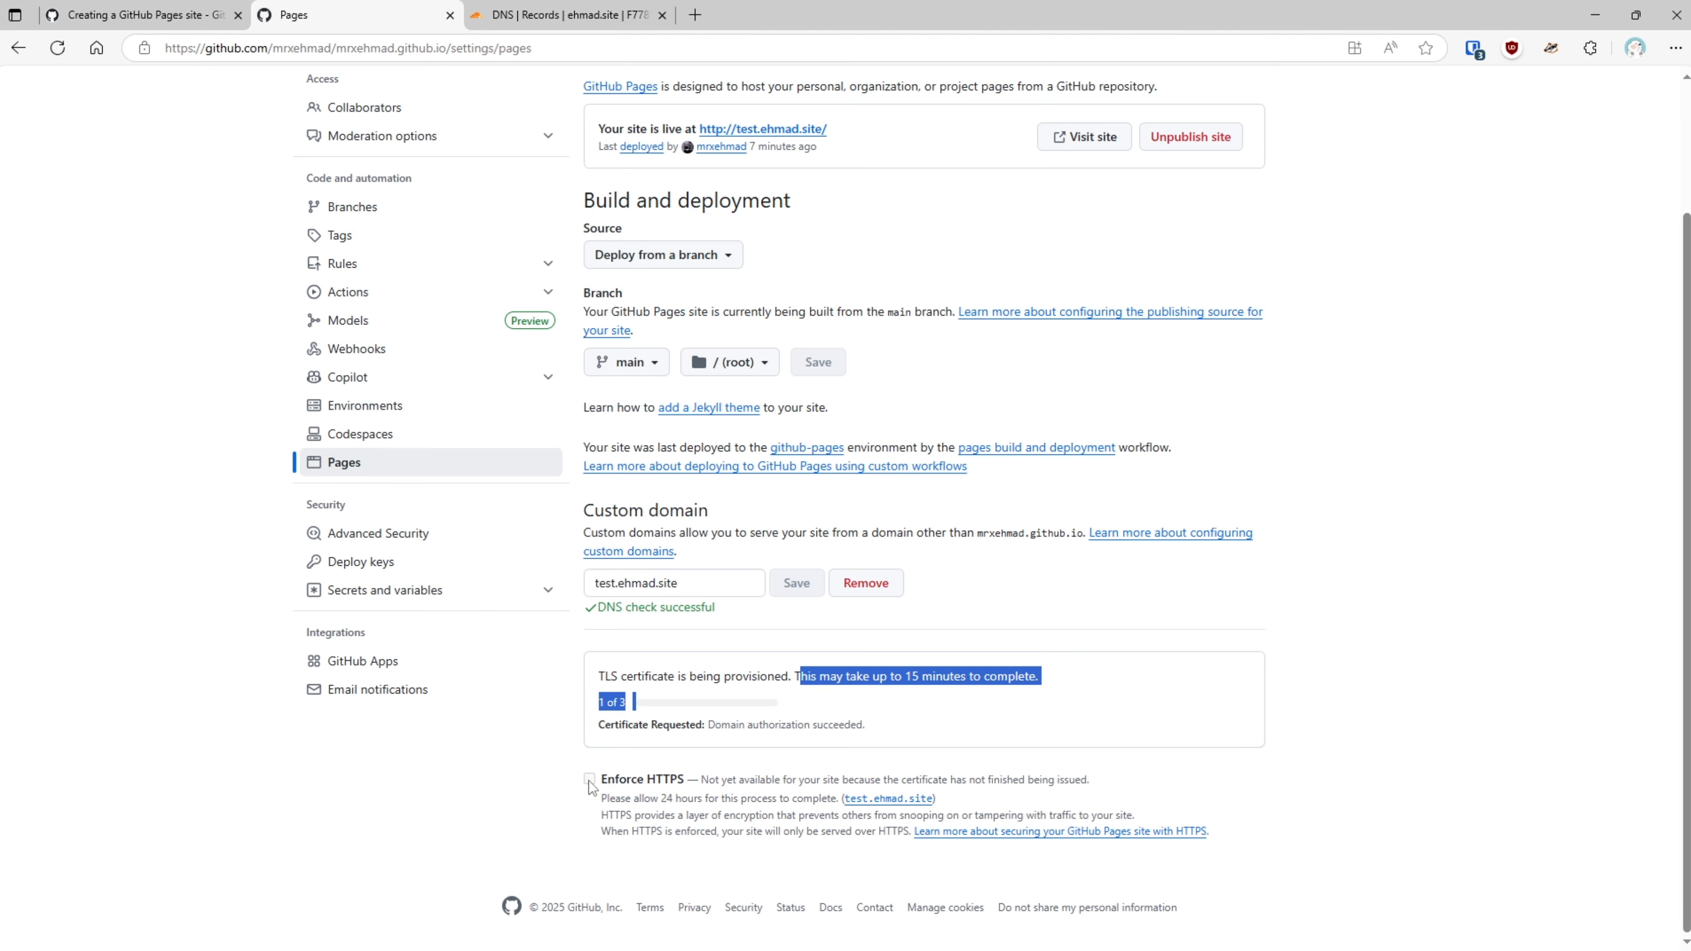
pyautogui.click(688, 779)
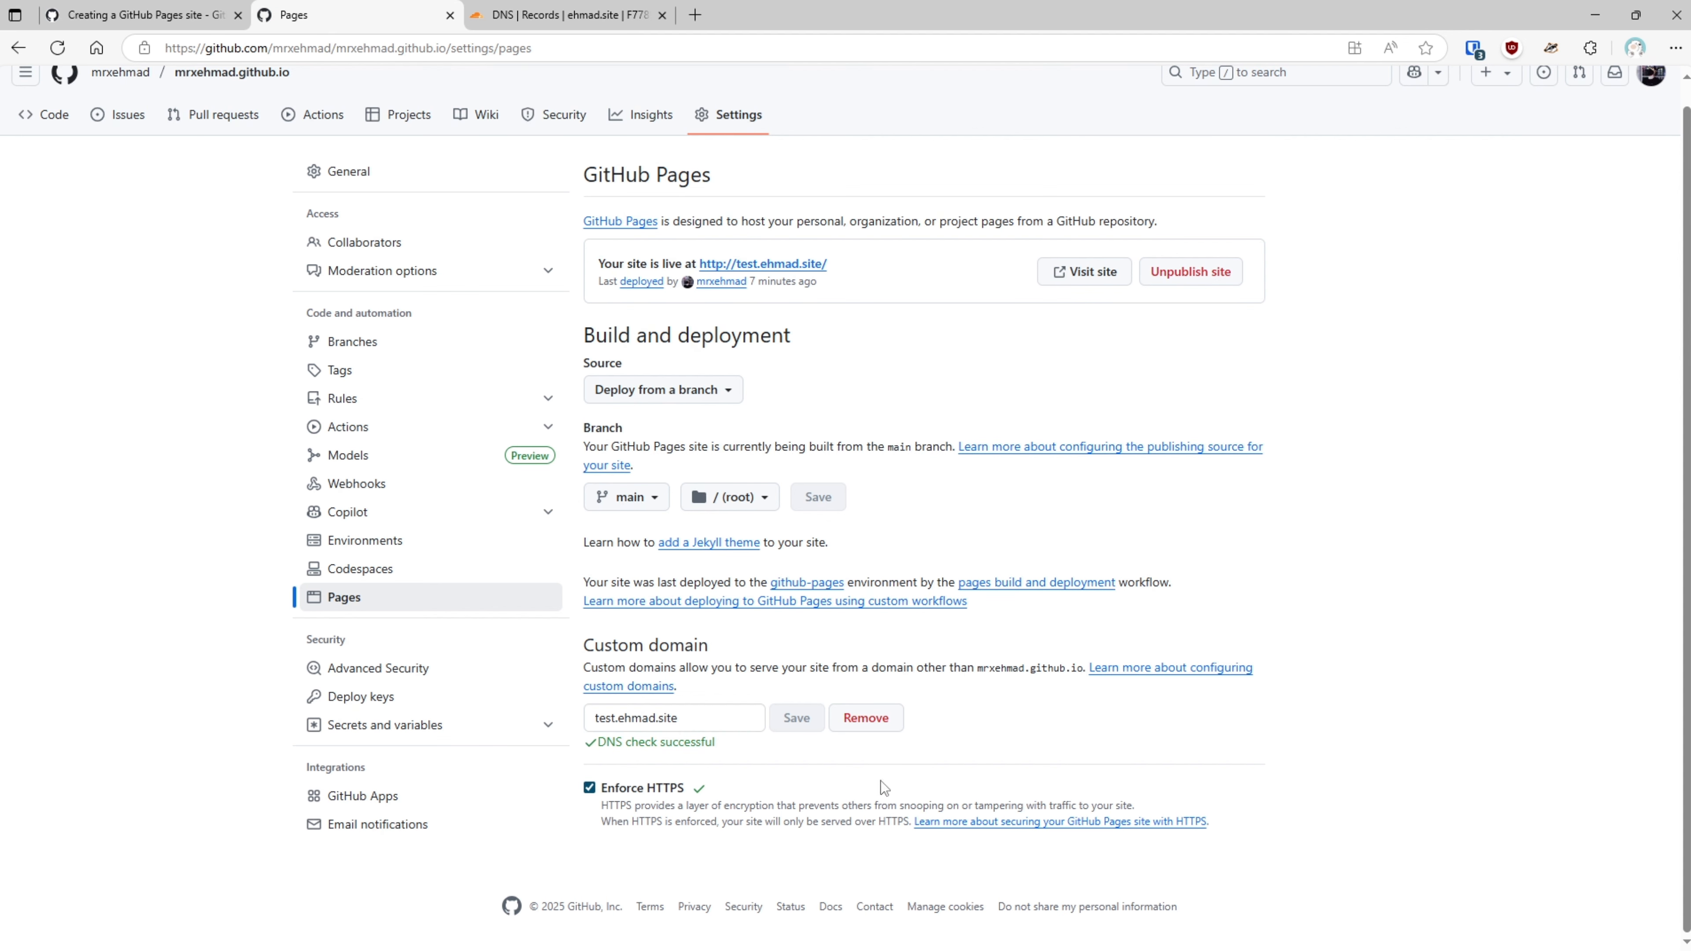
# Step: Visit the live site at test.ehmad.site and inspect its connection security and certificate details
pyautogui.click(744, 276)
pyautogui.click(770, 265)
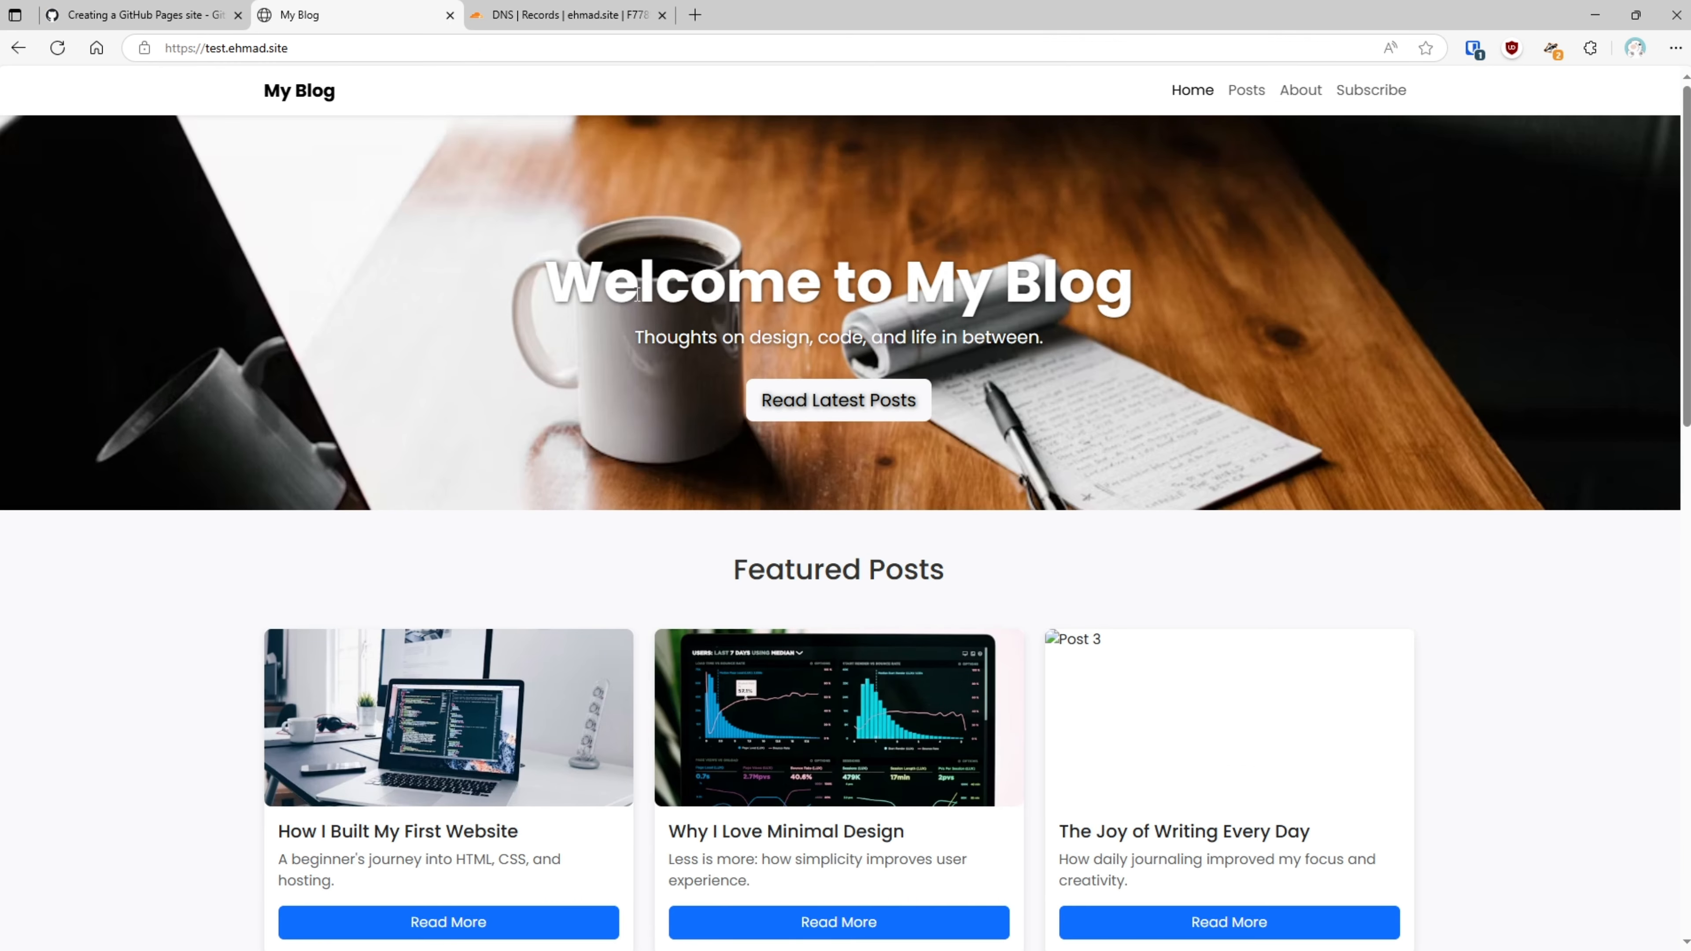
pyautogui.click(253, 53)
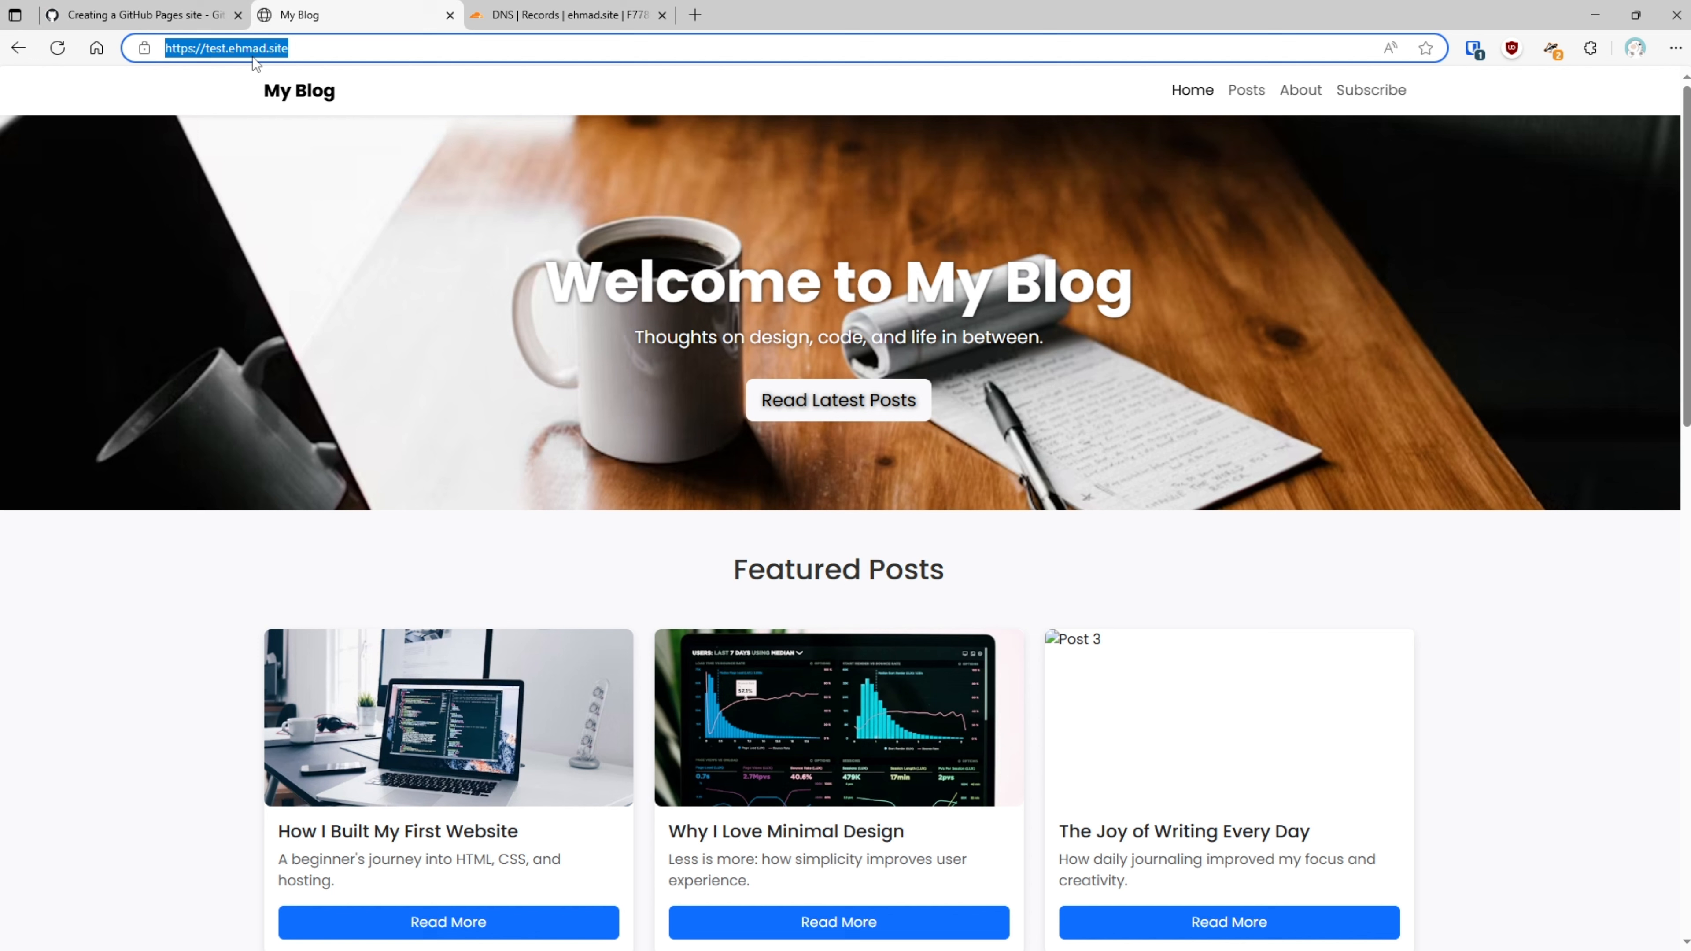
pyautogui.click(143, 48)
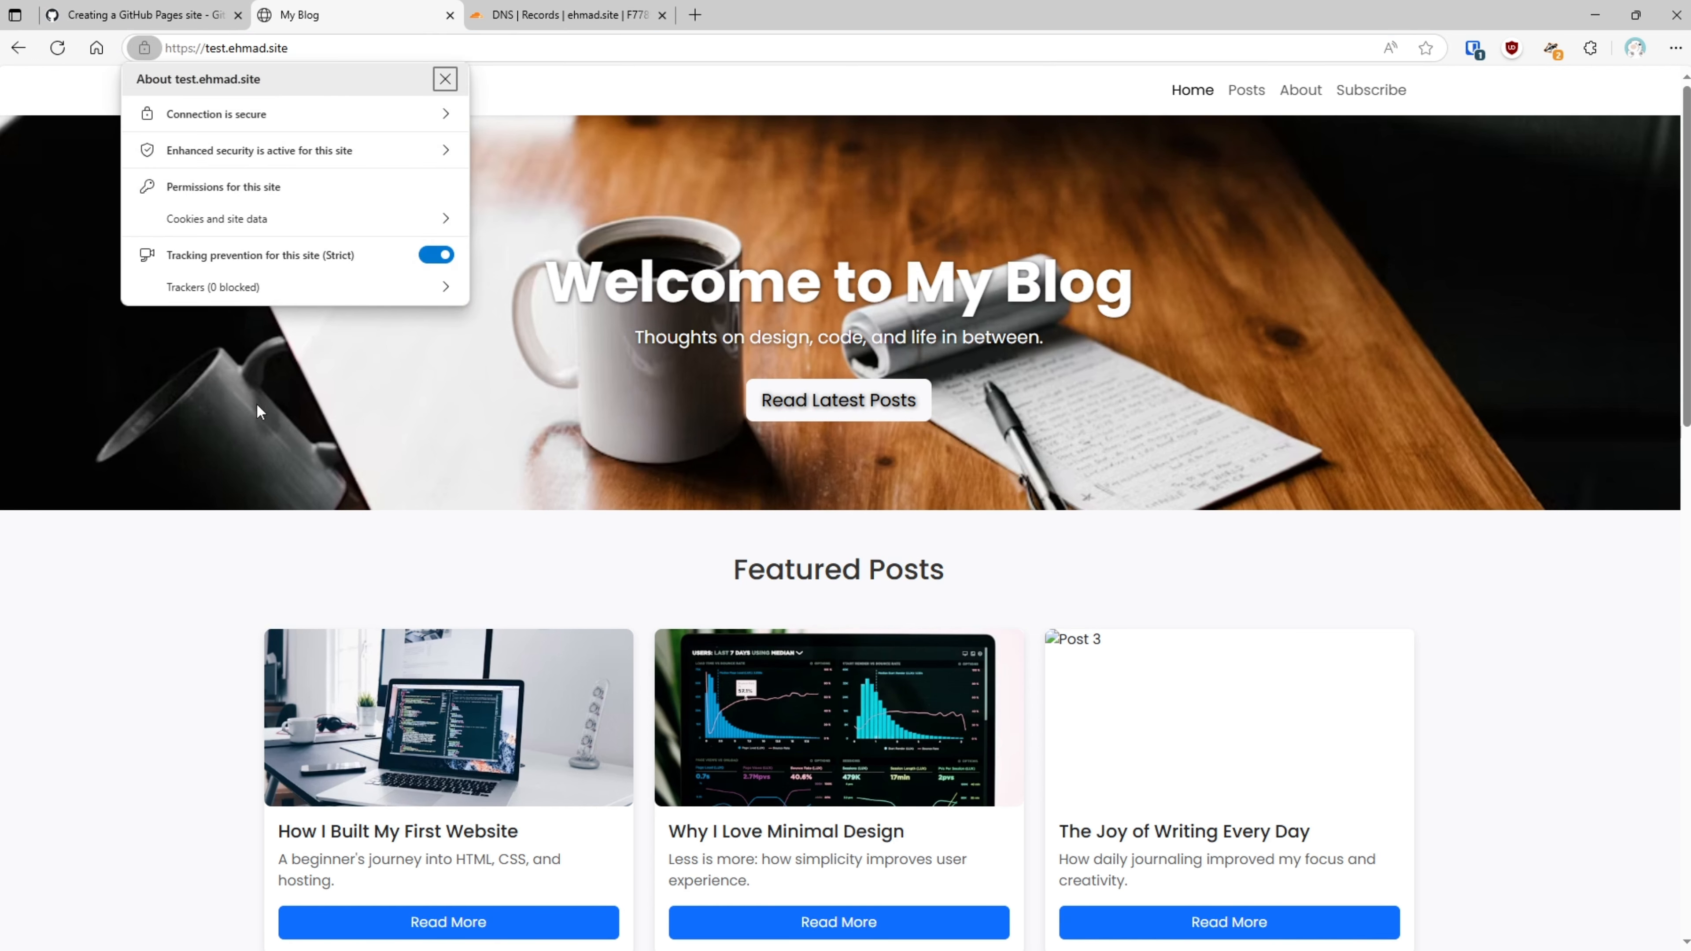
pyautogui.click(299, 123)
pyautogui.click(417, 78)
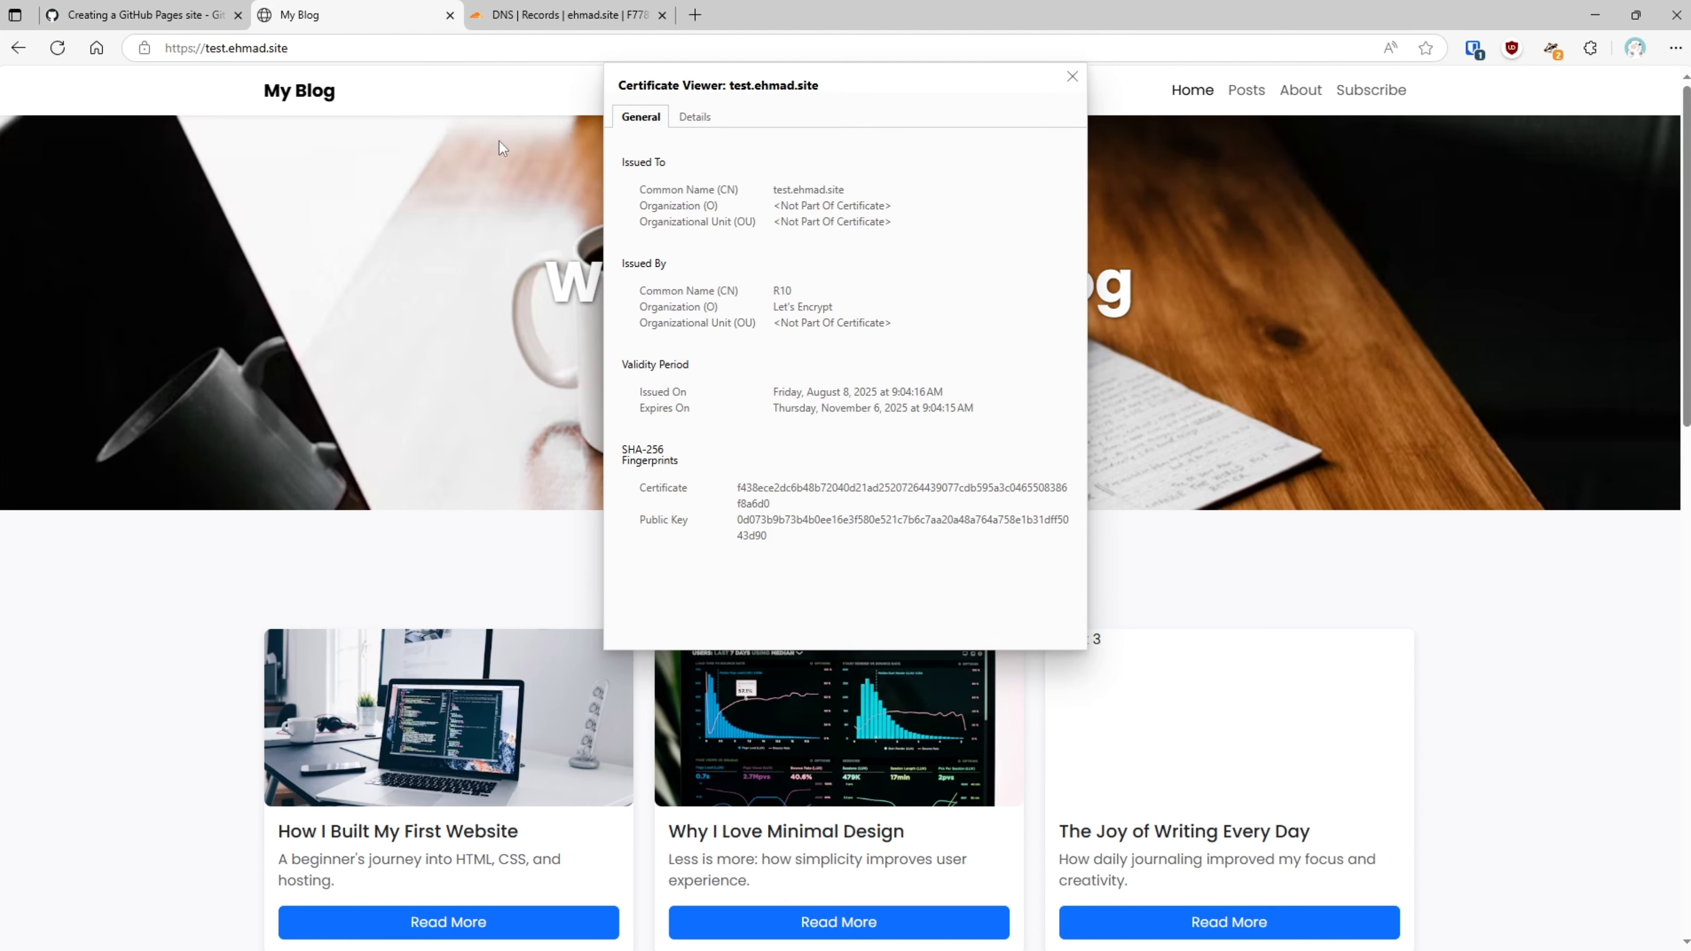
pyautogui.click(1071, 76)
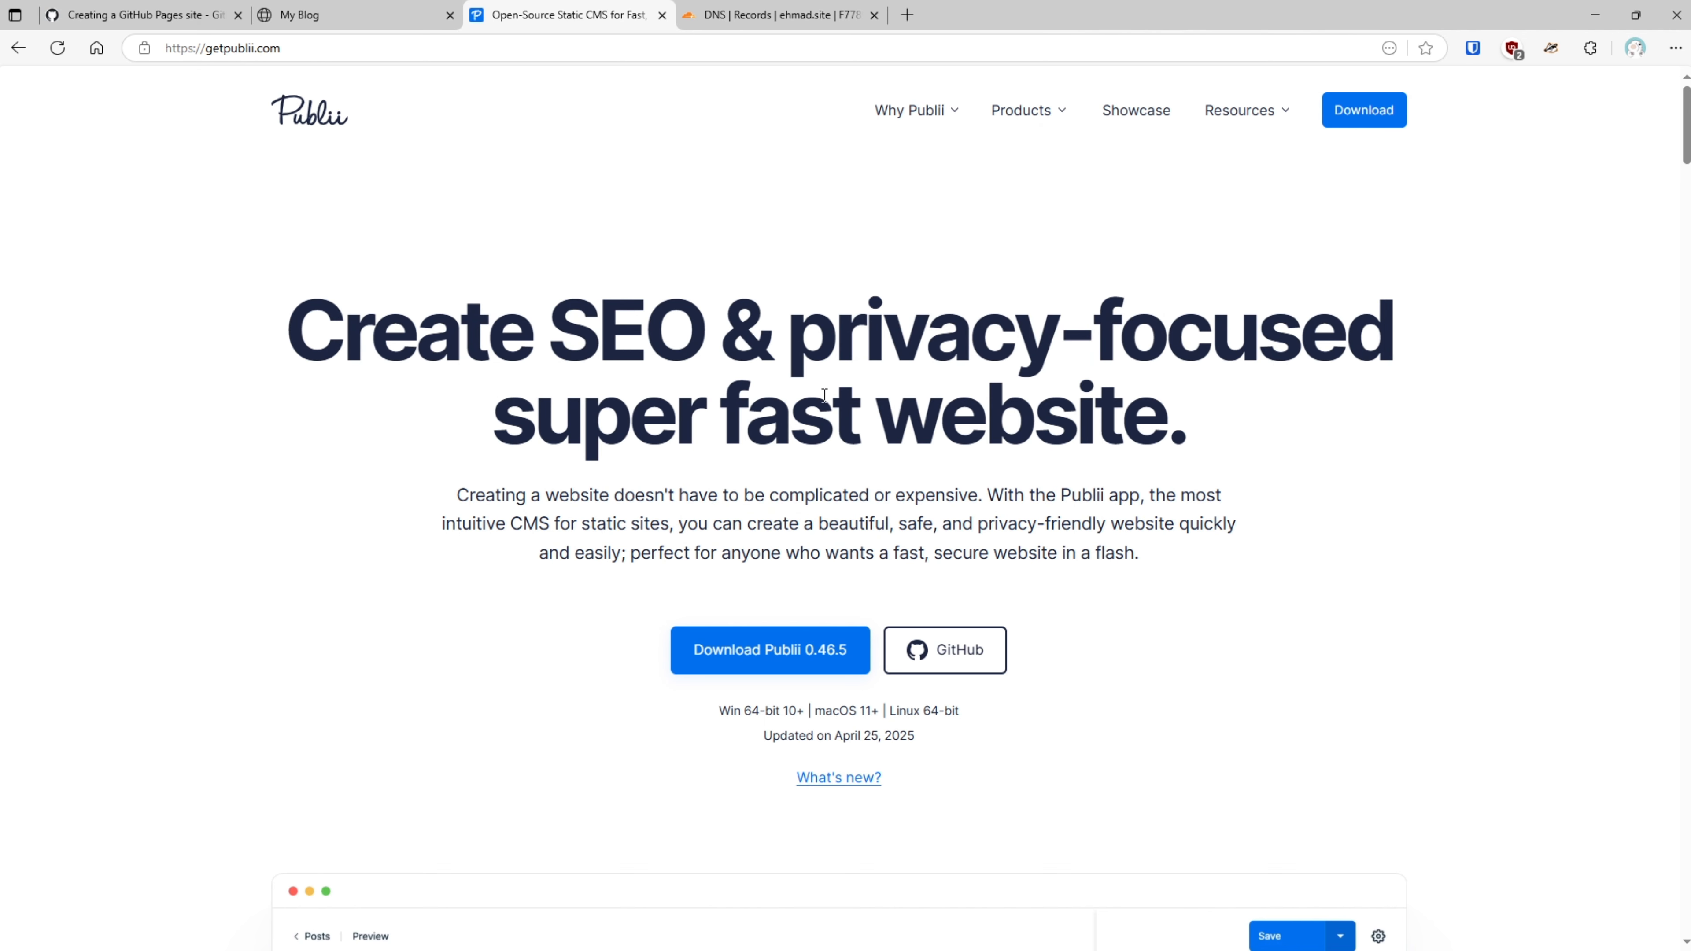
# Step: Look through the Publii homepage at getpublii.com, covering its introduction, editor preview and supported hosting options
pyautogui.moveTo(683, 495); pyautogui.dragTo(859, 495)
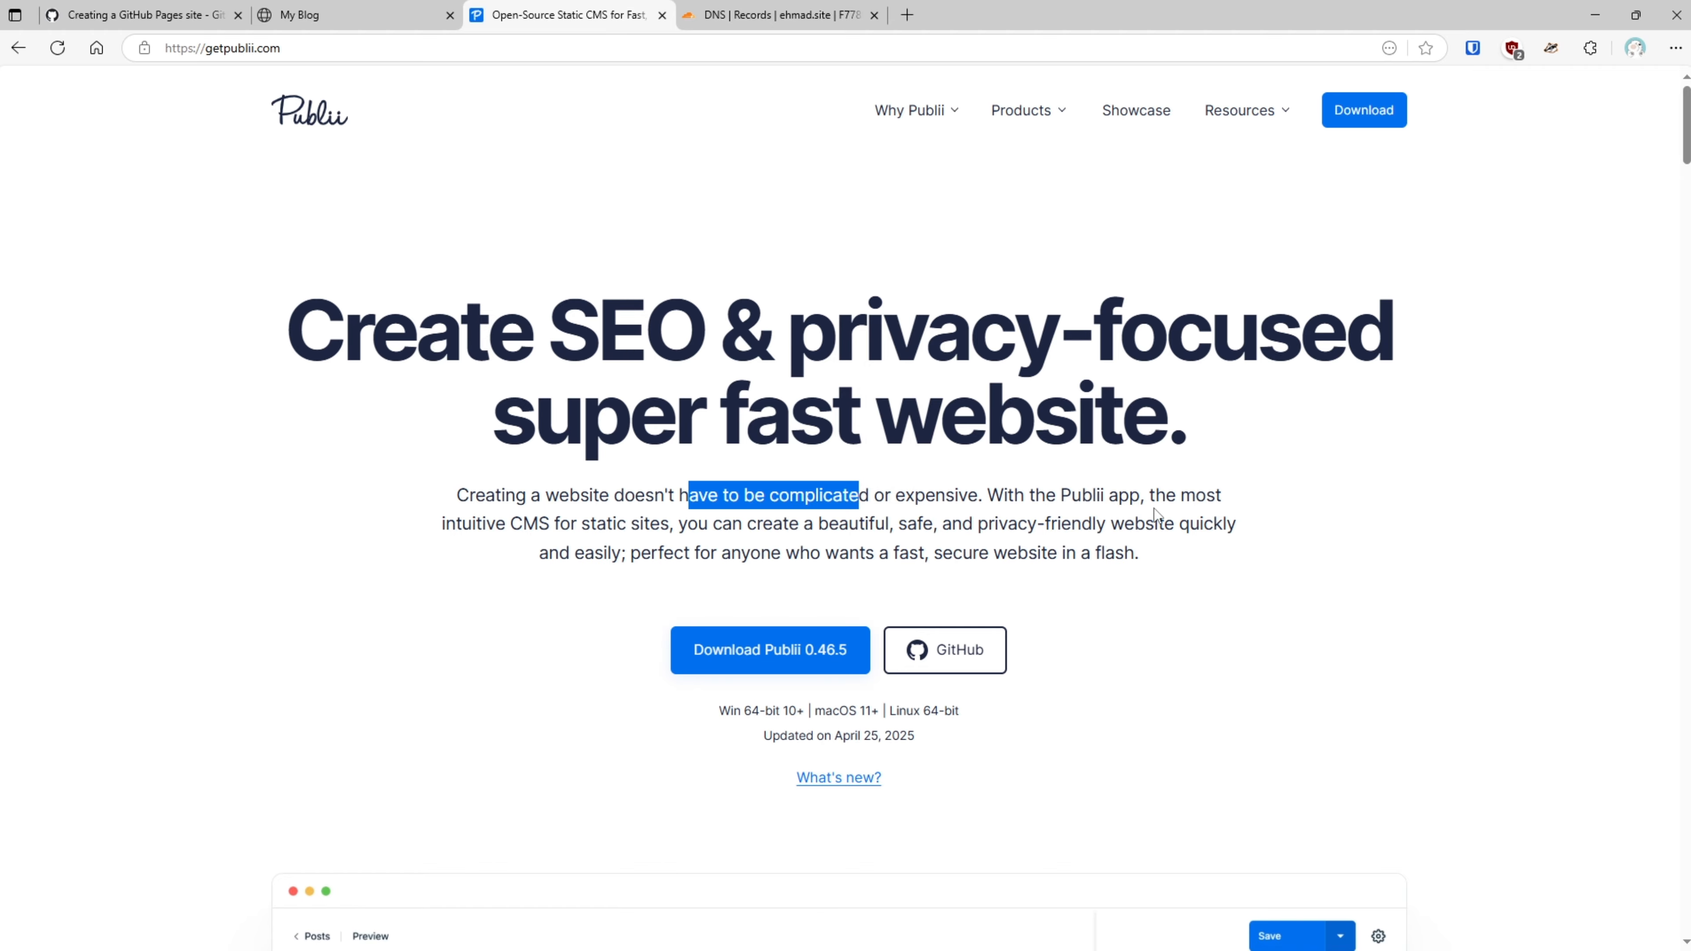
pyautogui.click(613, 546)
pyautogui.scroll(-15, 459, 654)
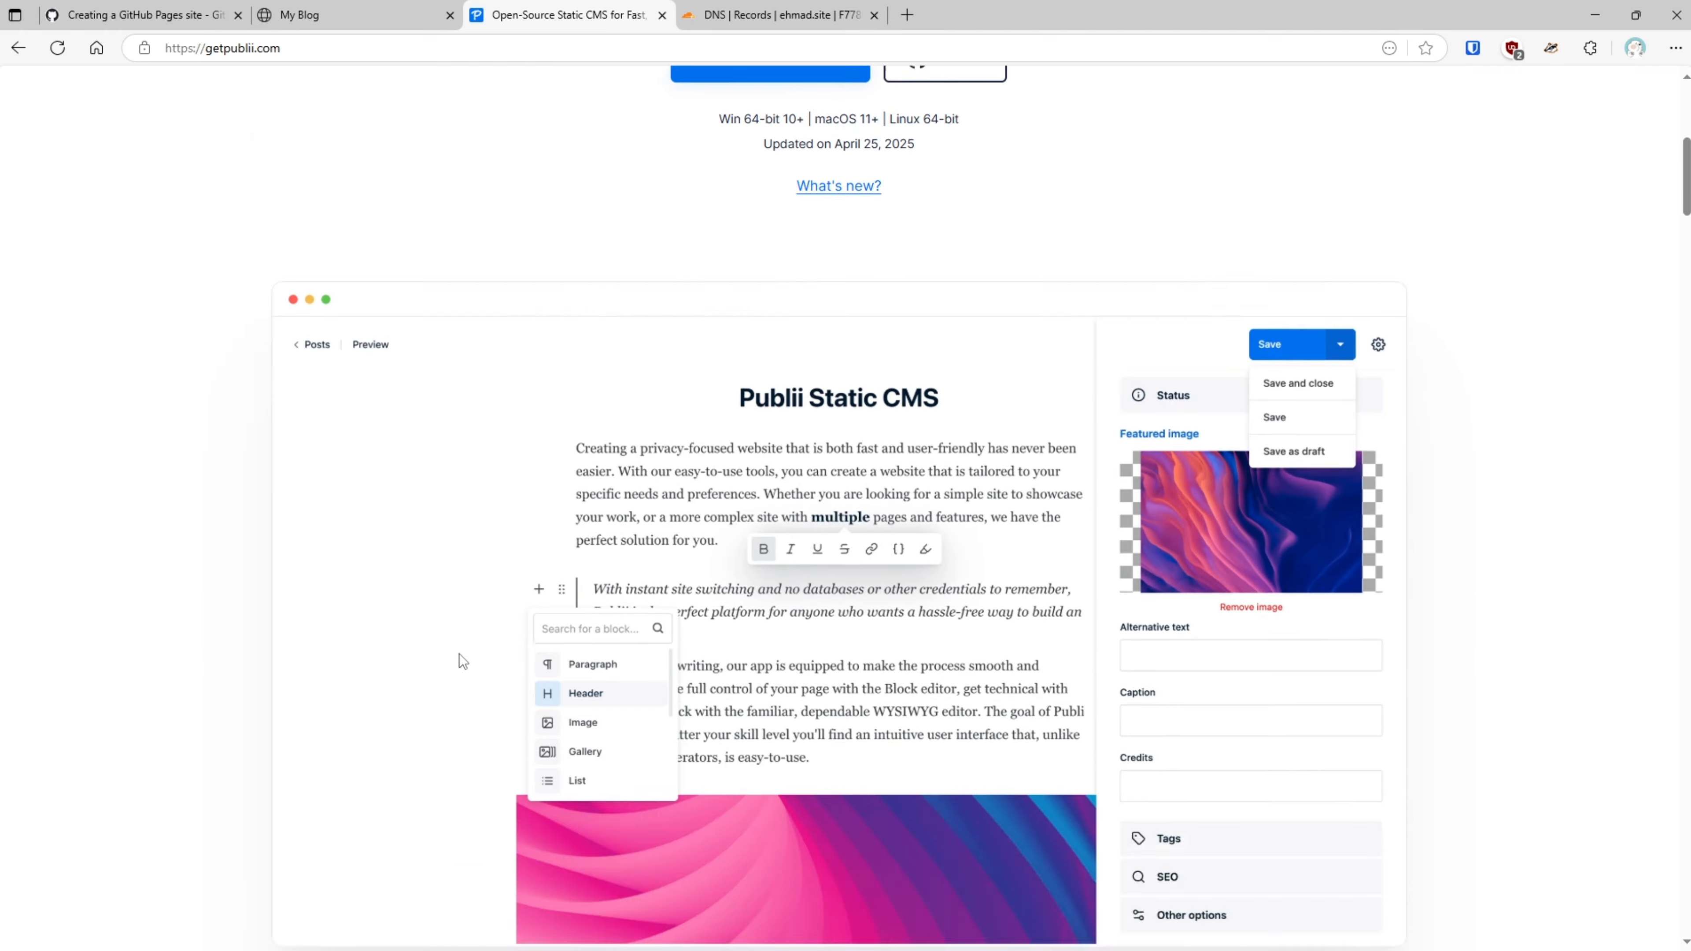
pyautogui.scroll(15, 459, 649)
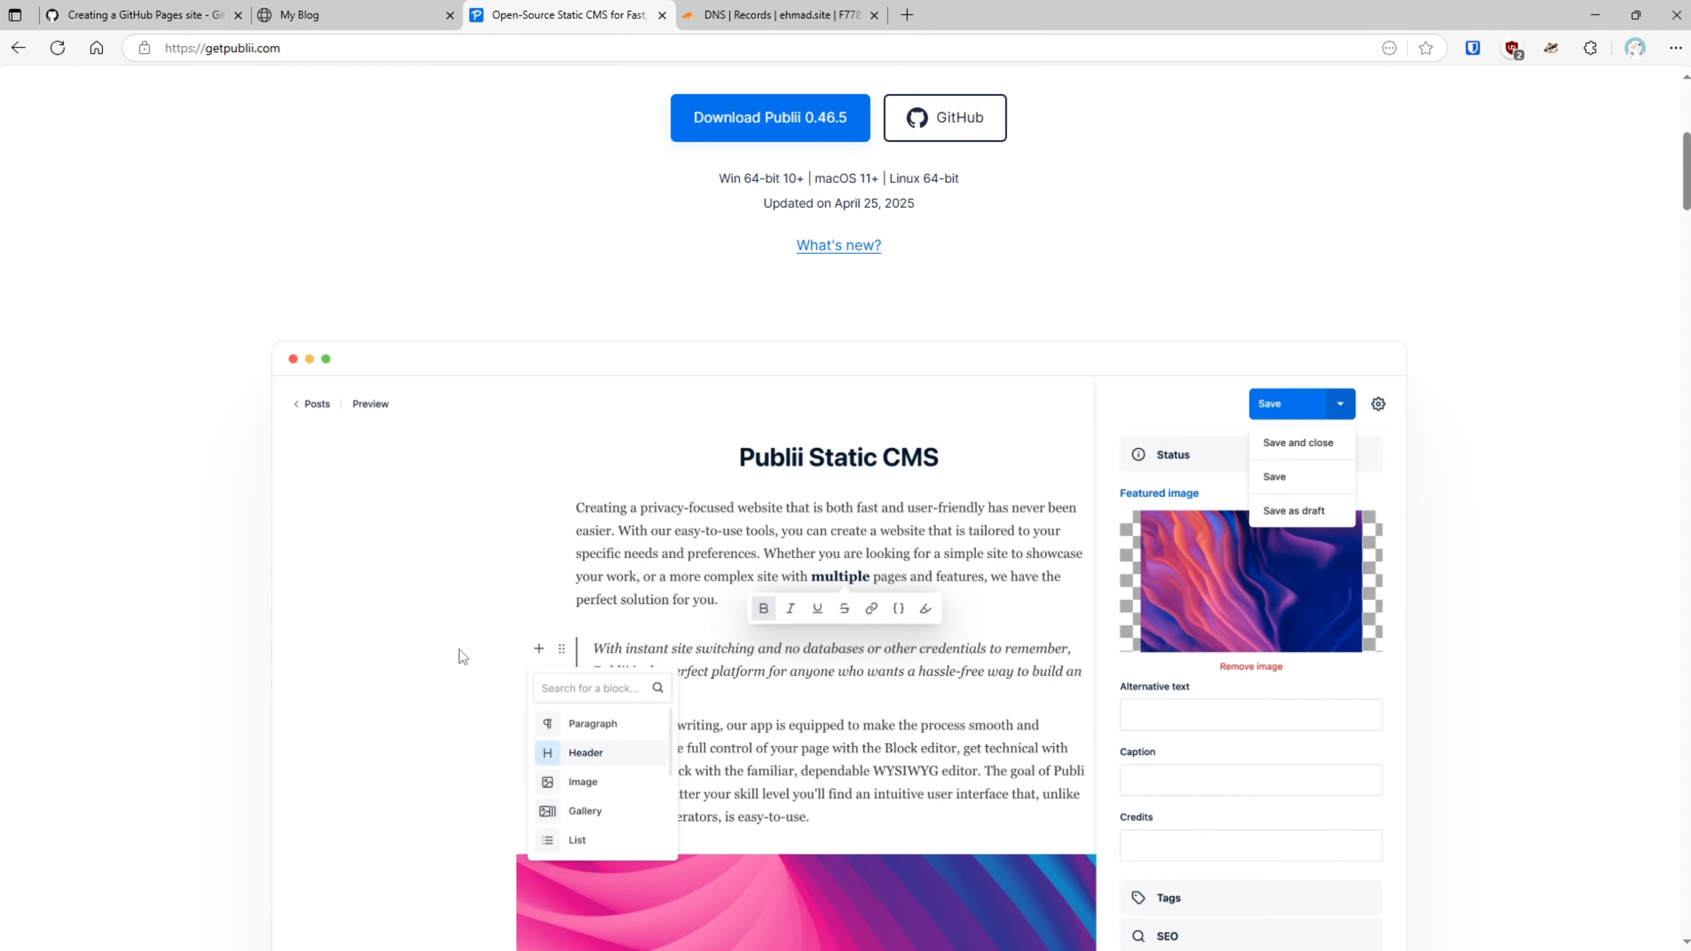
pyautogui.scroll(-15, 459, 650)
pyautogui.scroll(-10, 459, 648)
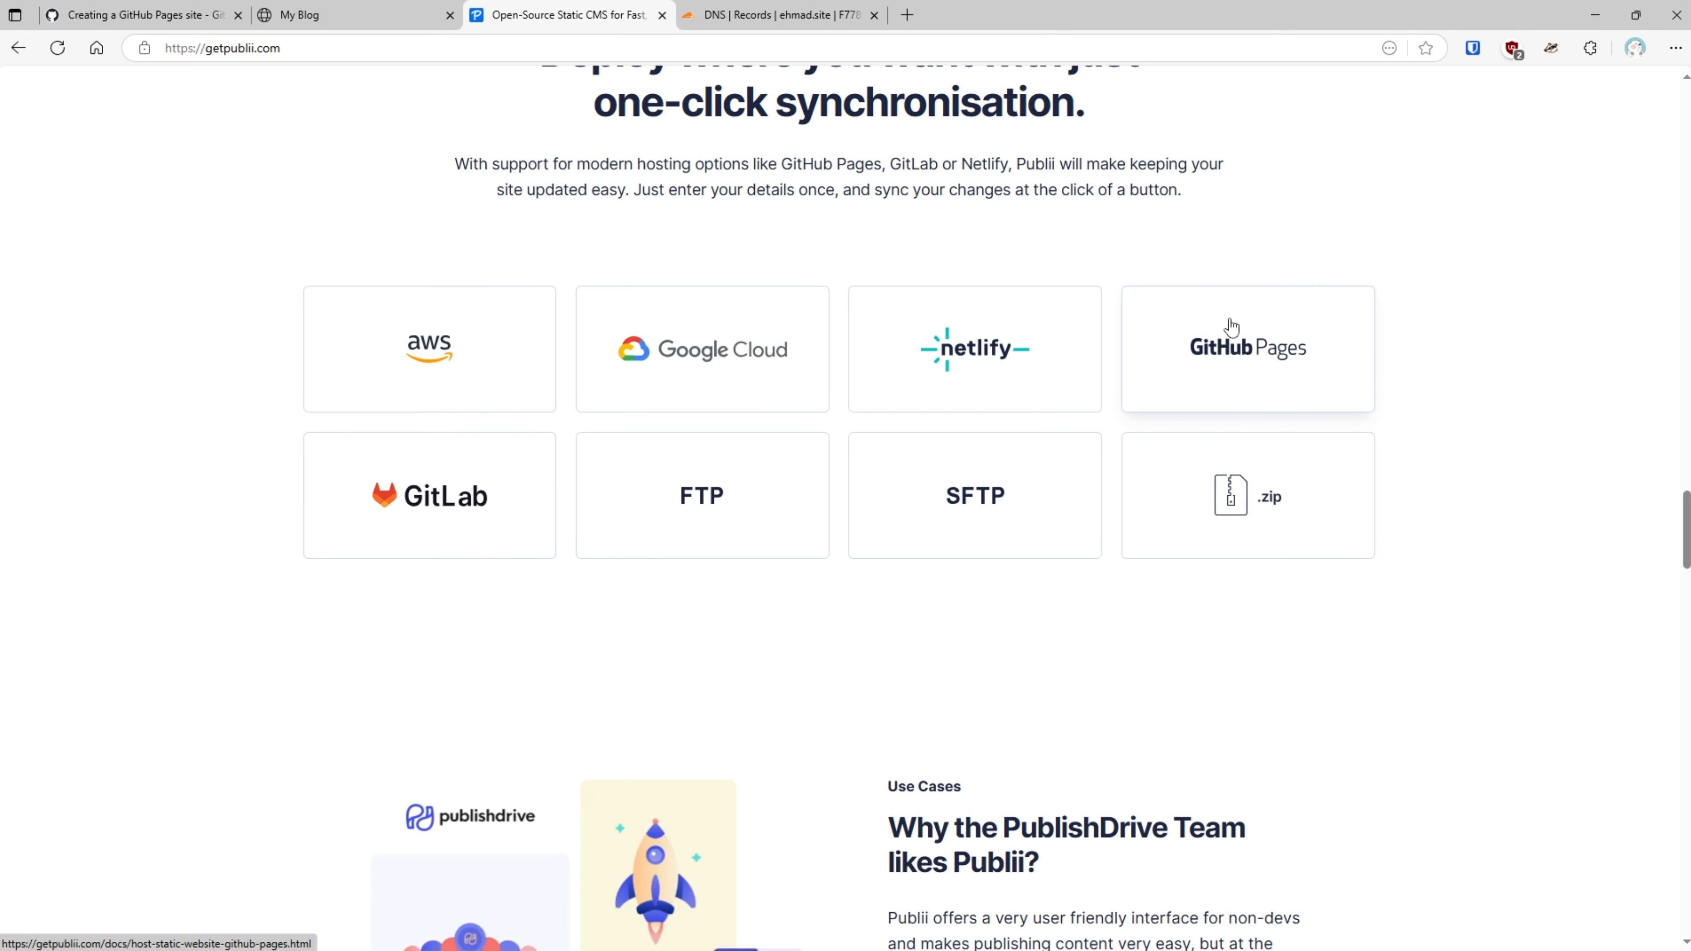
# Step: Open Publii's GitHub Pages hosting guide and read through the setup instructions
pyautogui.click(1273, 351)
pyautogui.scroll(-6, 1041, 639)
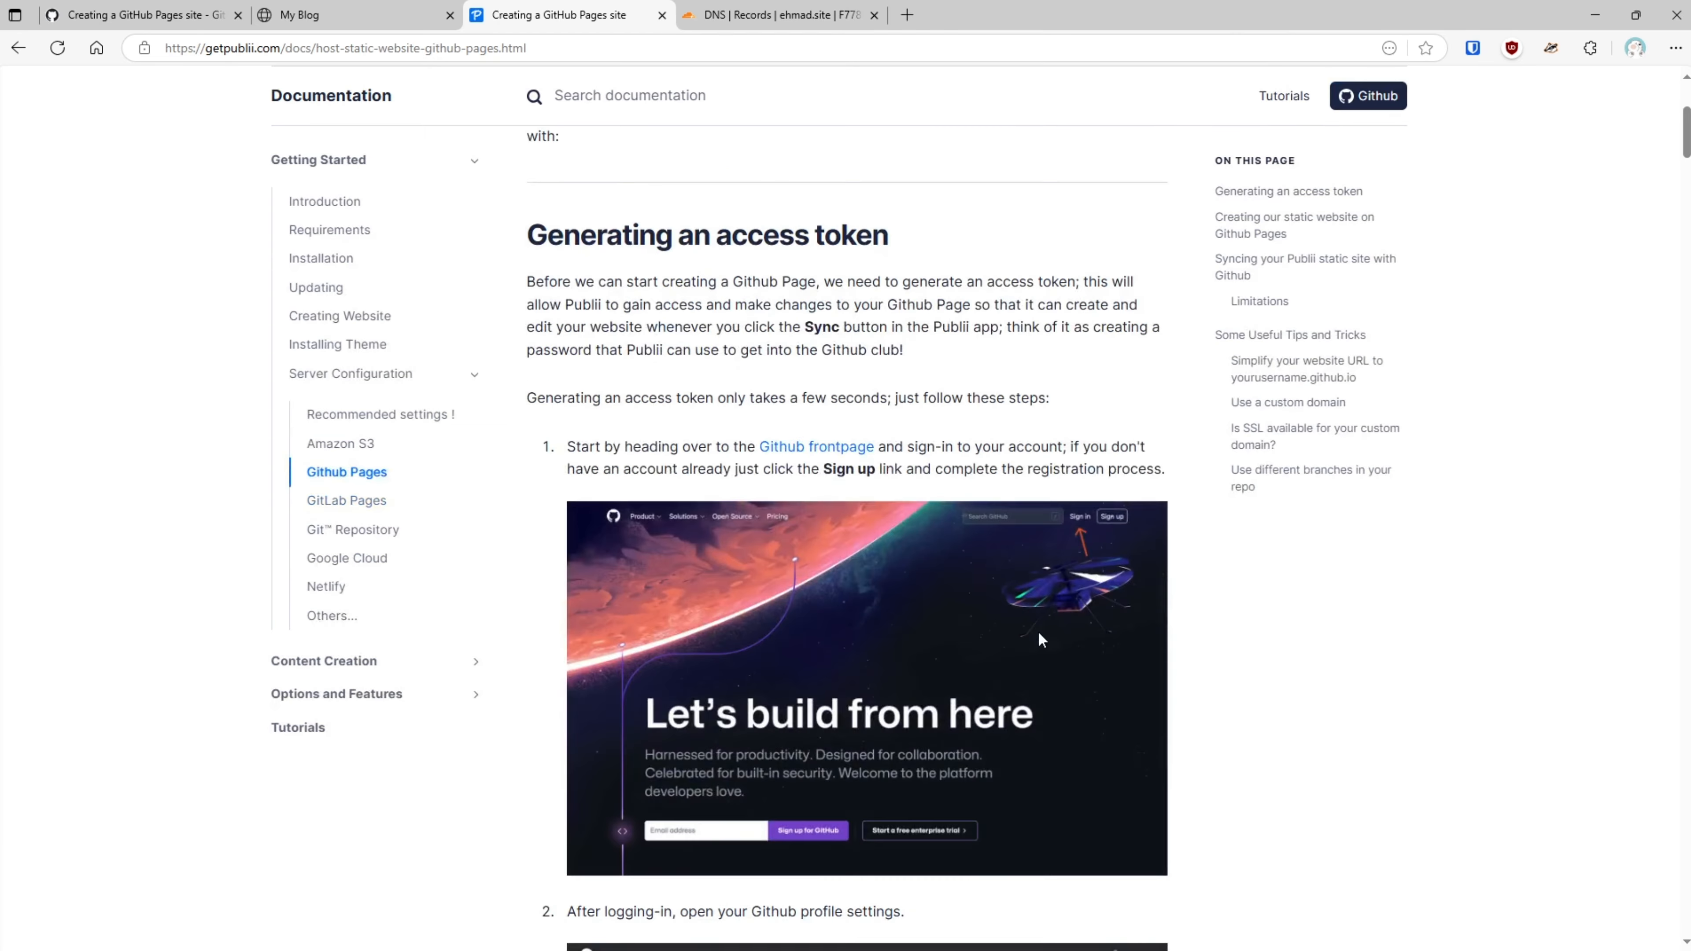
pyautogui.scroll(-20, 1041, 637)
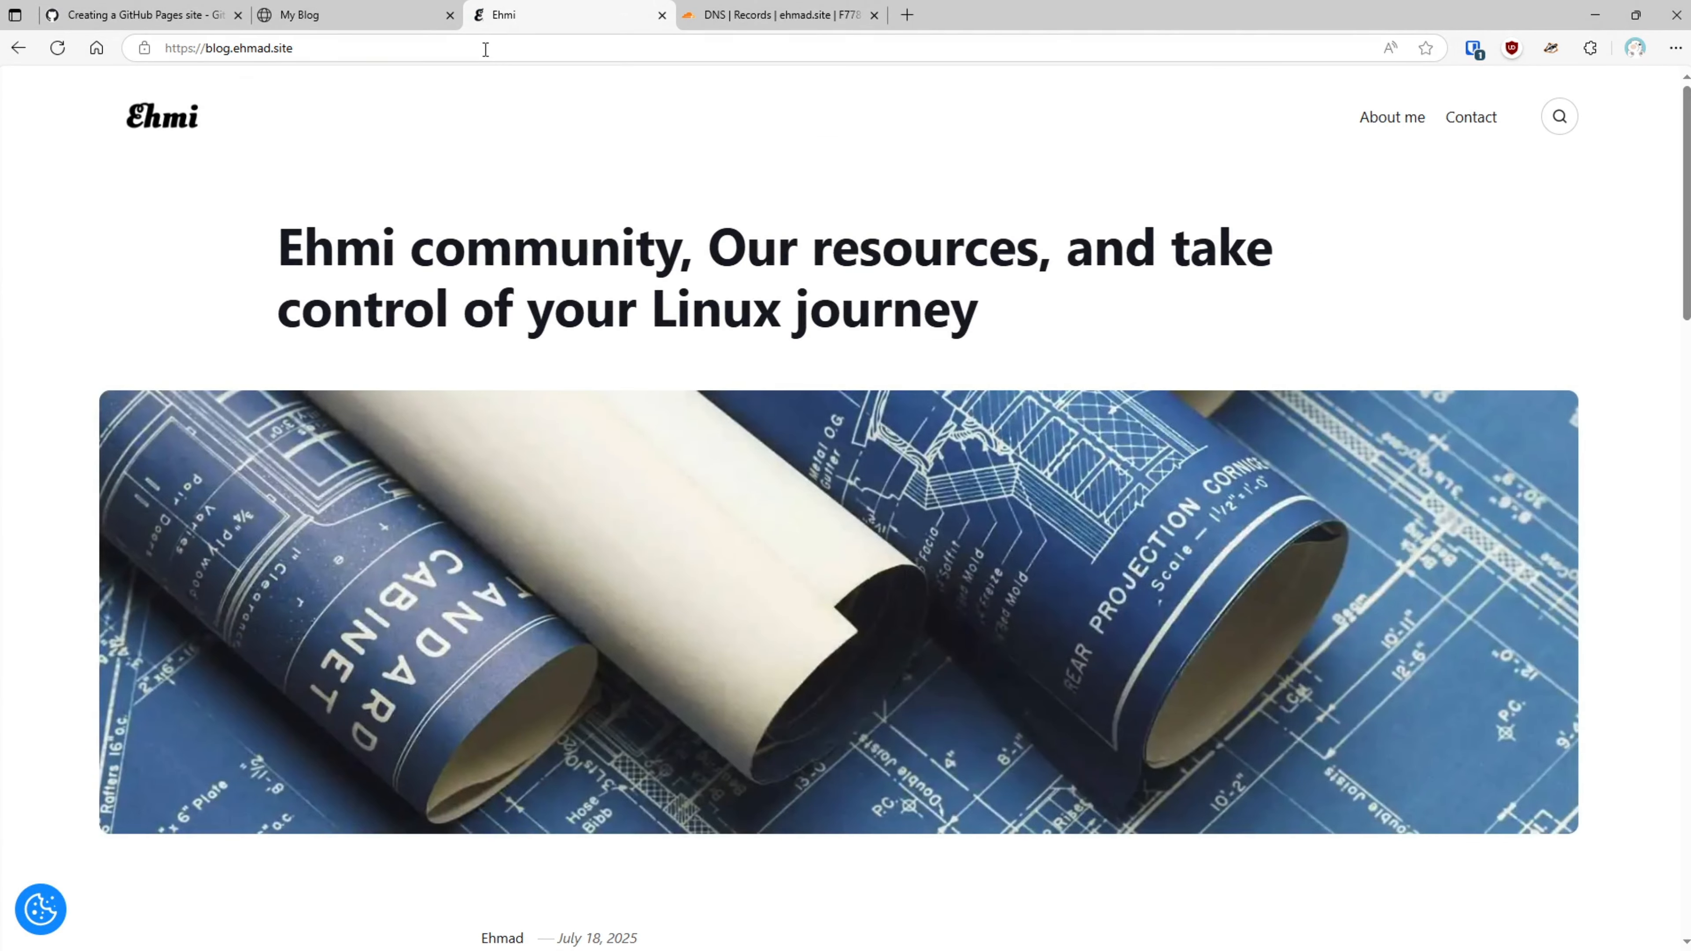
# Step: Browse the example blog at blog.ehmad.site, viewing its posts, About me page and Contact page
pyautogui.scroll(-6, 502, 167)
pyautogui.scroll(-7, 680, 533)
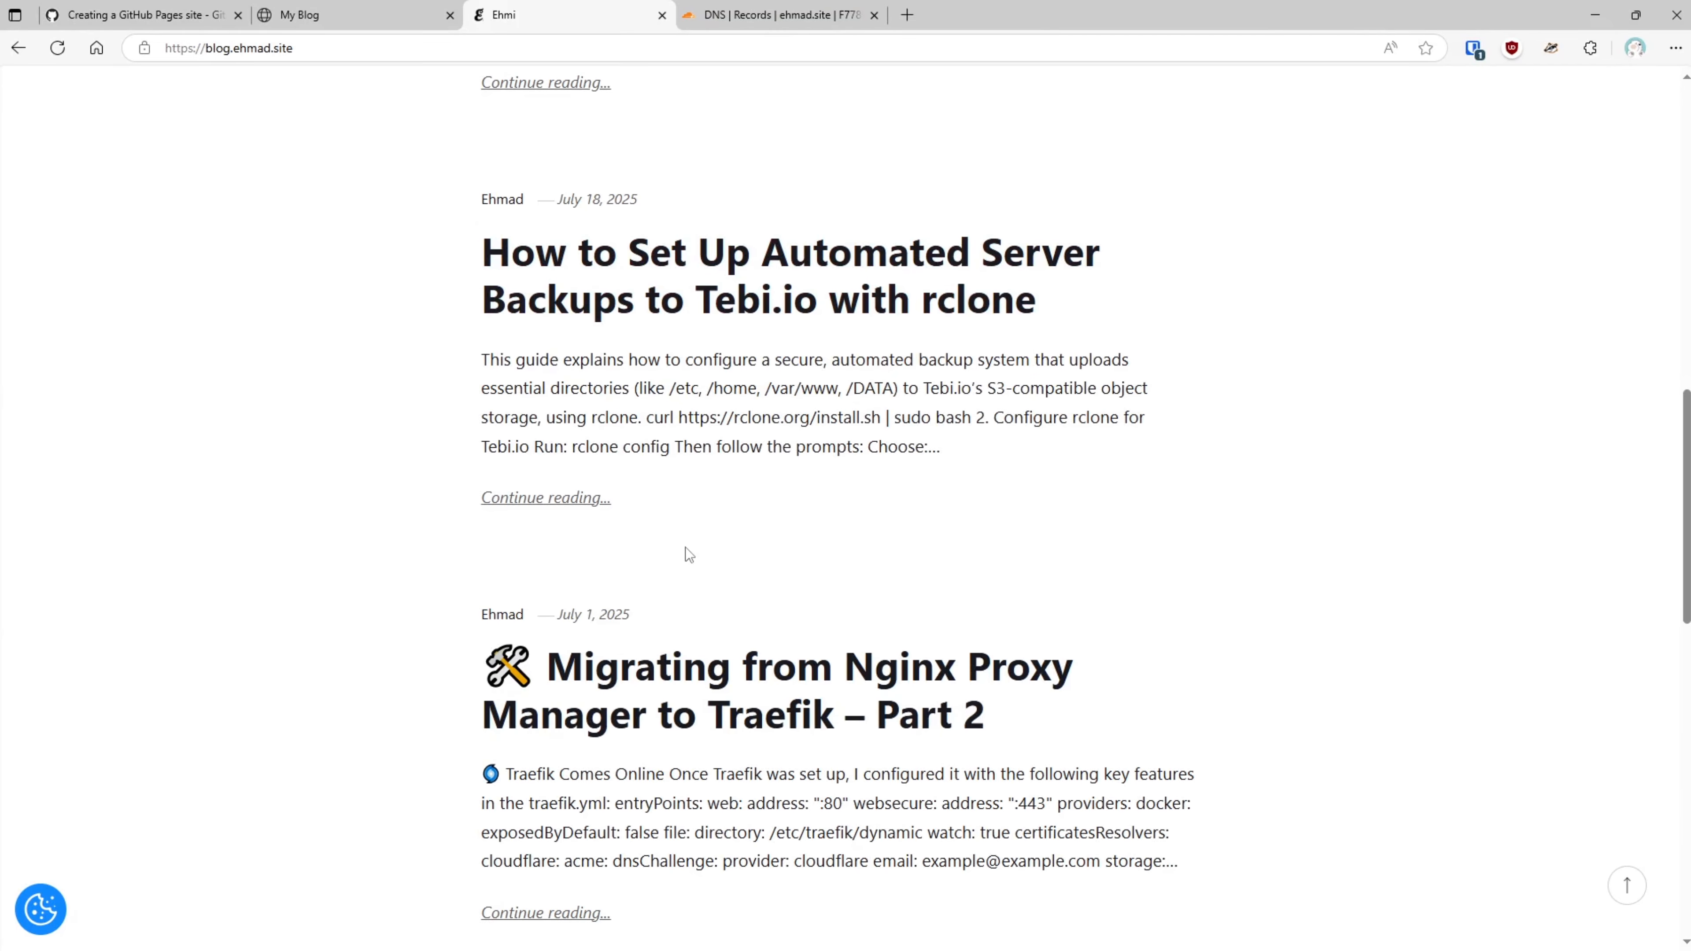
pyautogui.scroll(12, 687, 555)
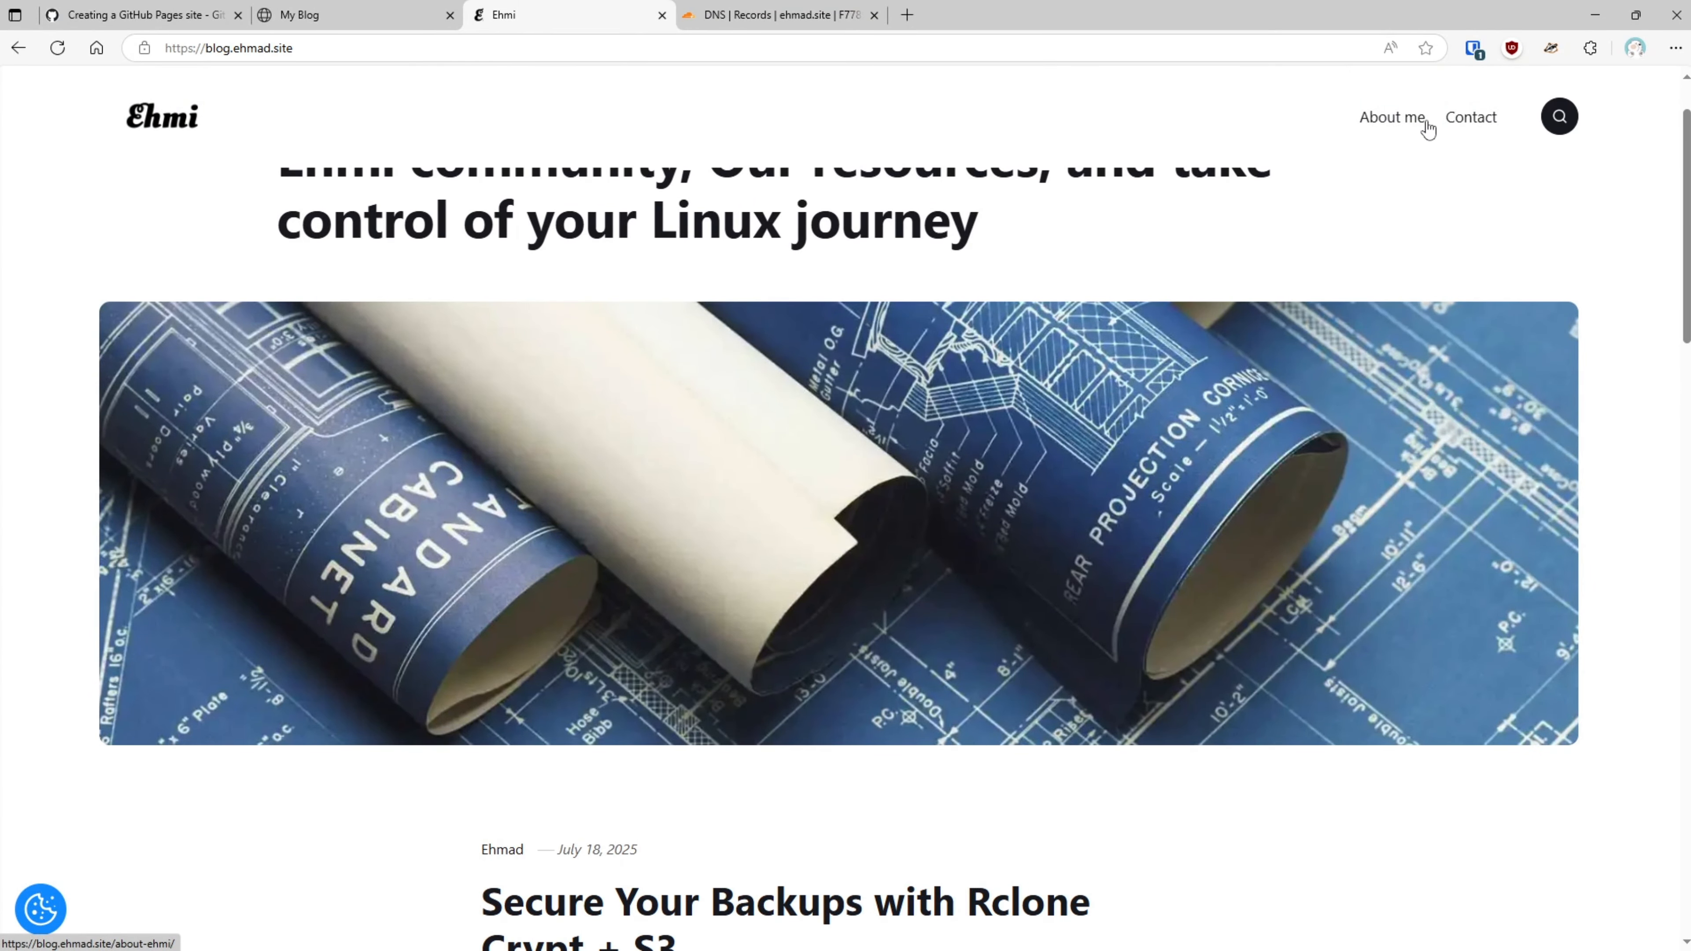
pyautogui.click(1410, 120)
pyautogui.scroll(-1, 1309, 260)
pyautogui.scroll(1, 1206, 396)
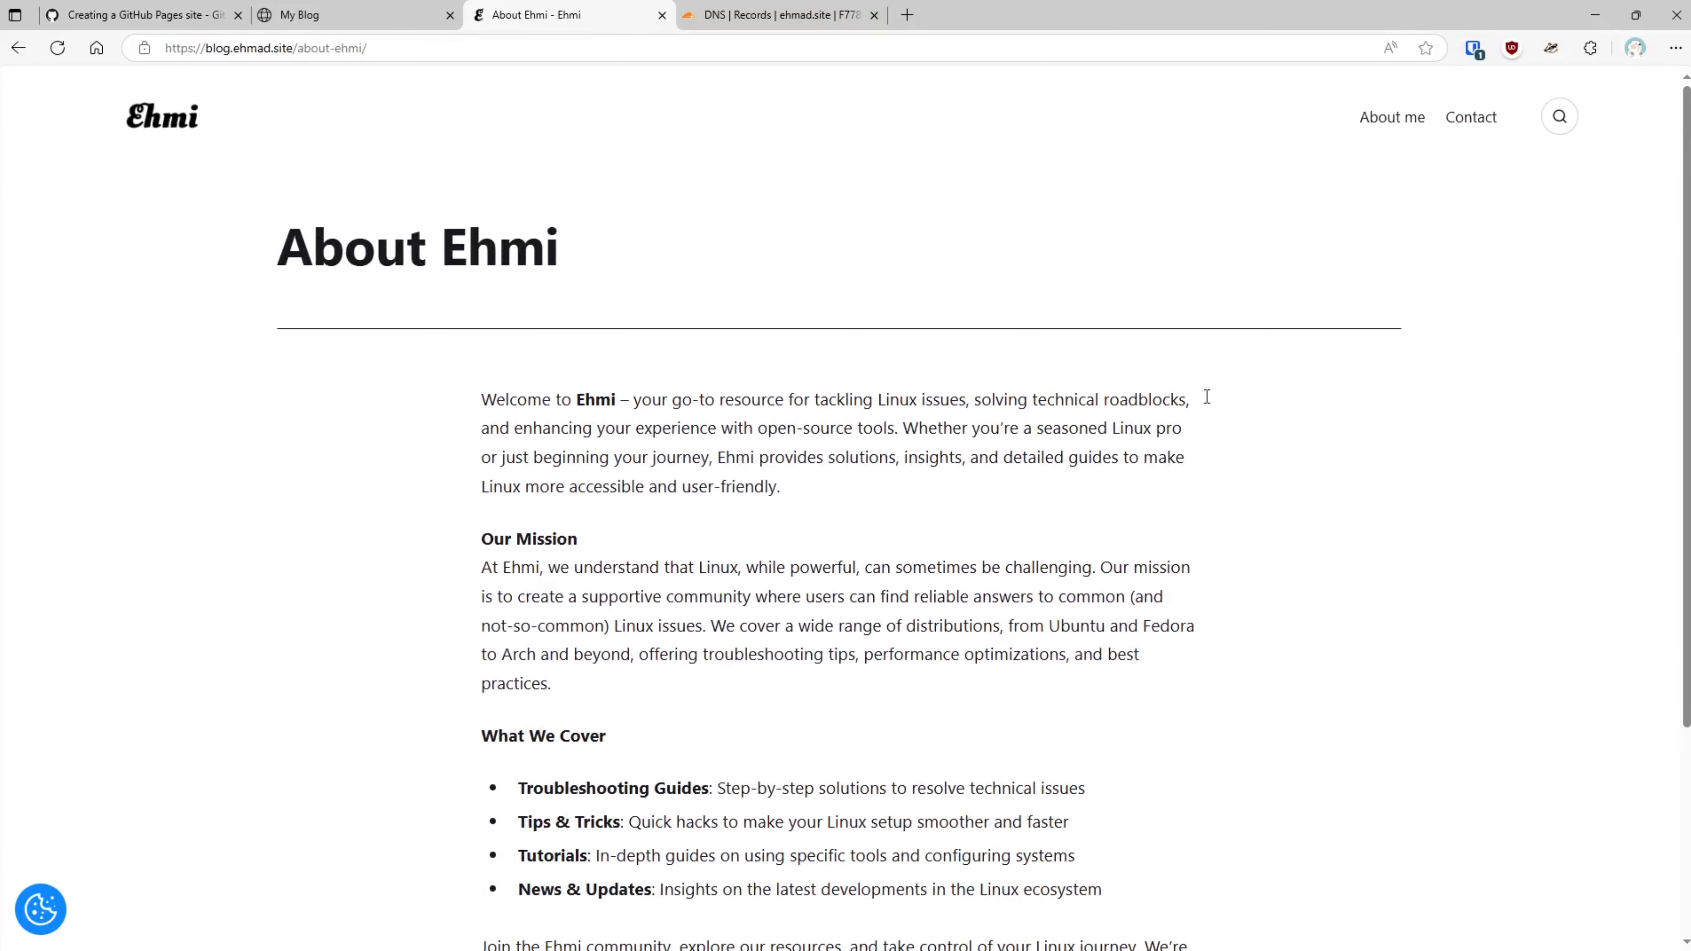
pyautogui.click(1467, 124)
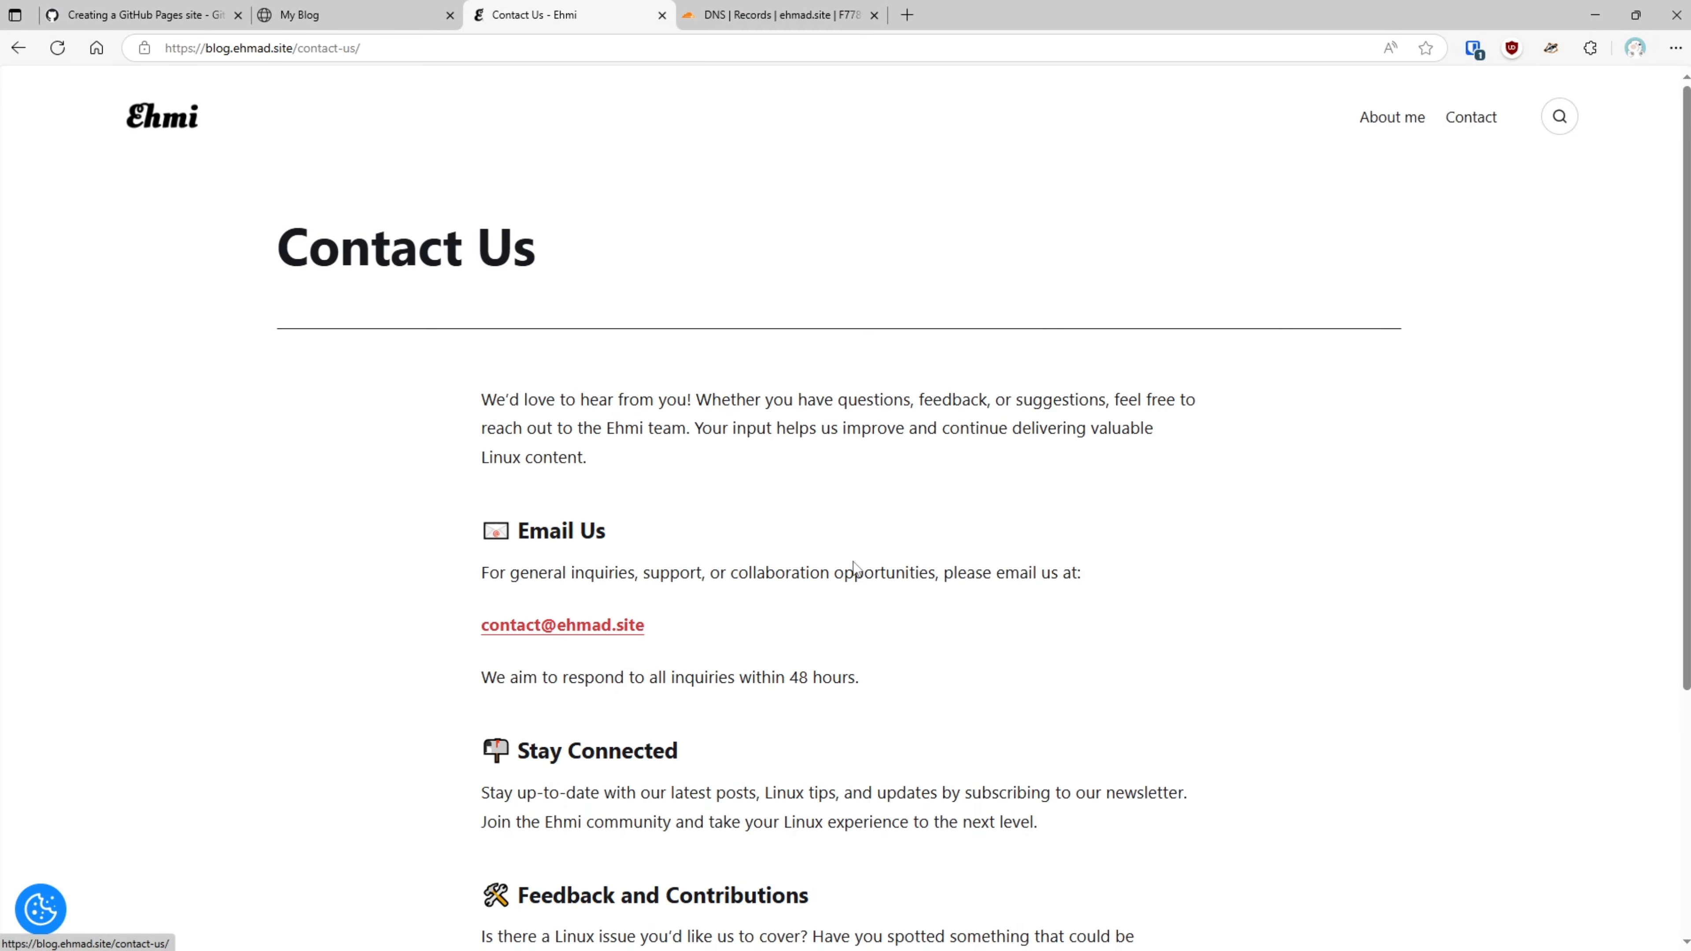
pyautogui.click(194, 137)
pyautogui.scroll(-6, 709, 480)
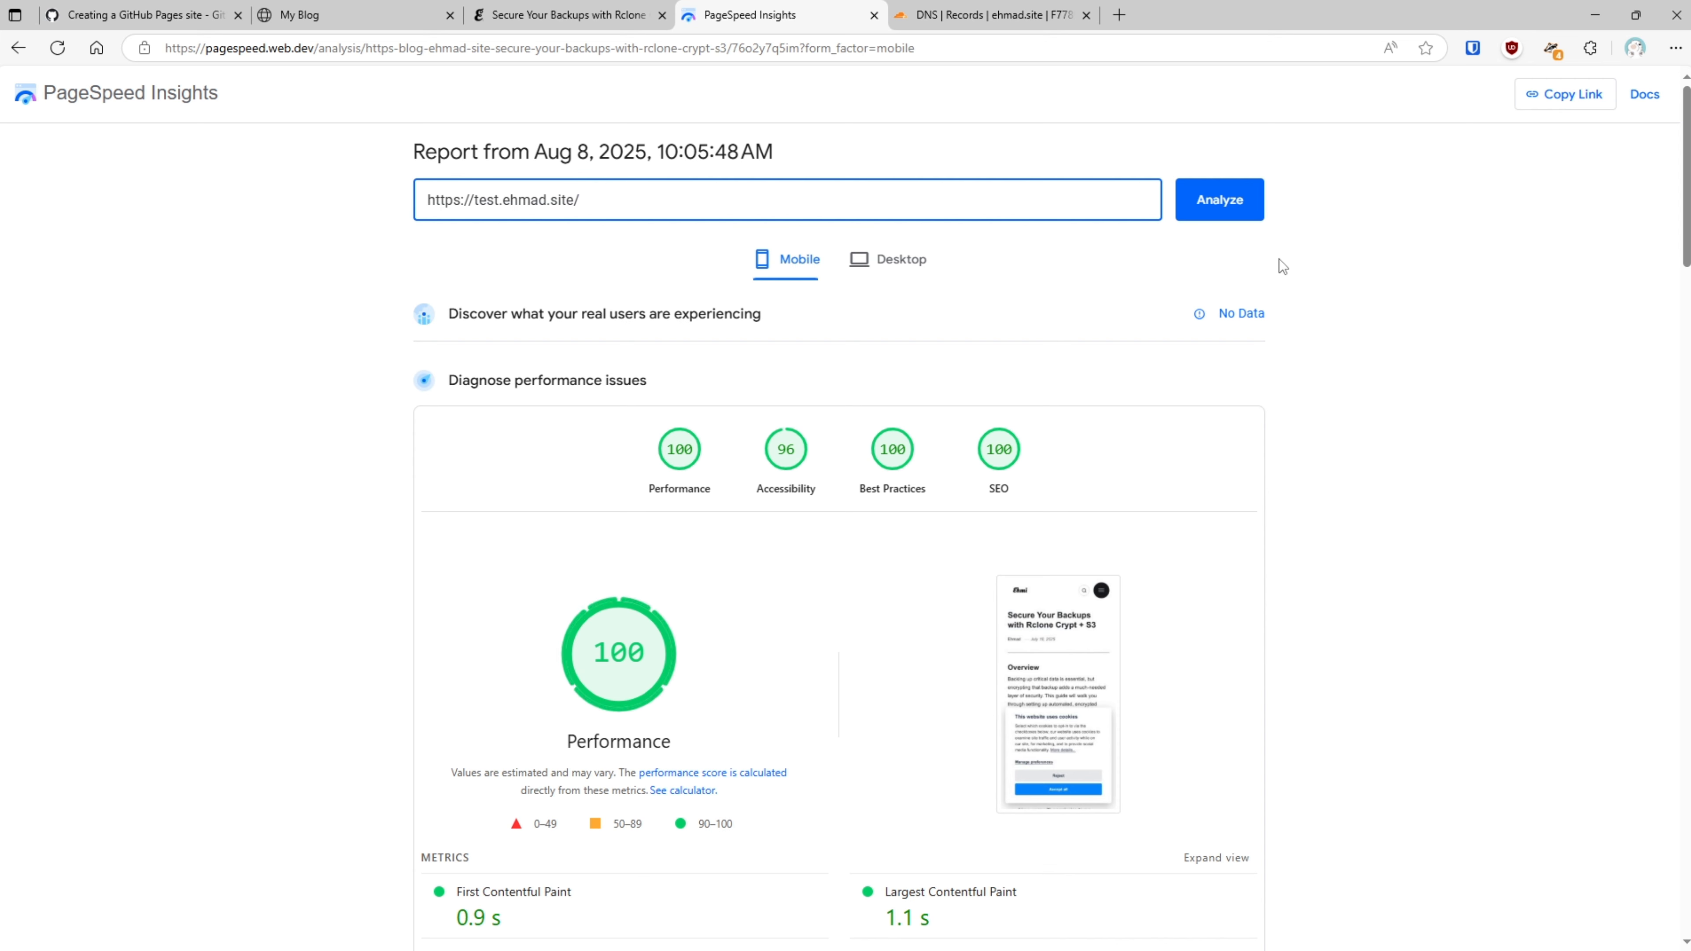
pyautogui.scroll(-5, 1258, 325)
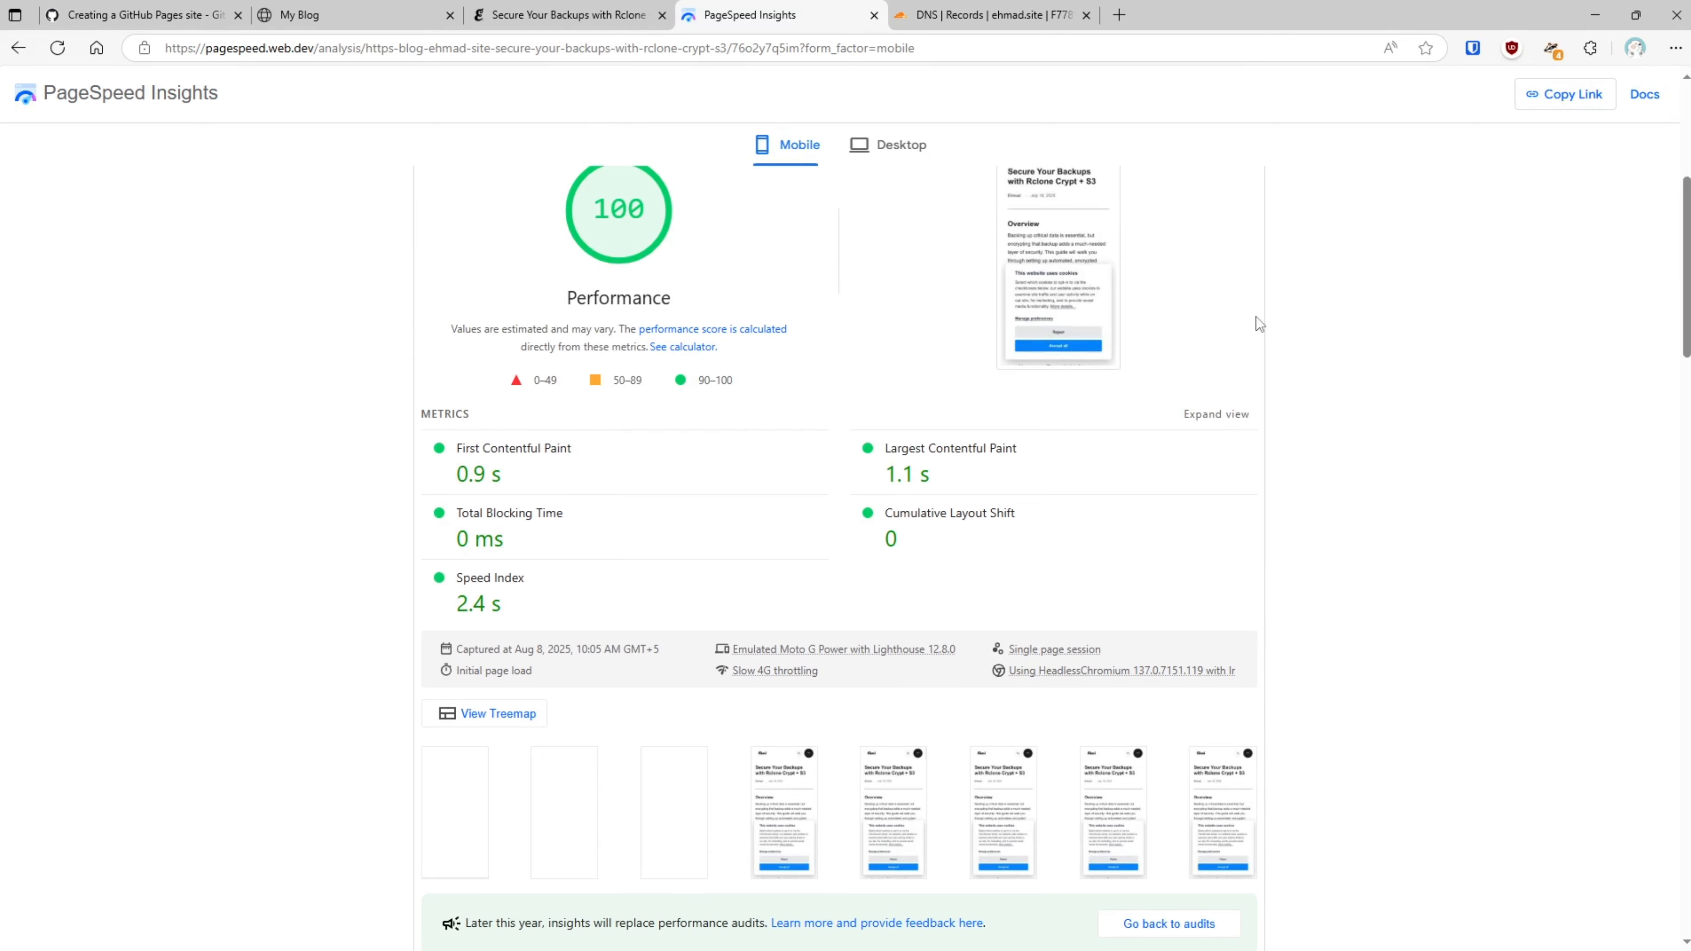
pyautogui.scroll(5, 1259, 517)
pyautogui.scroll(-3, 1259, 517)
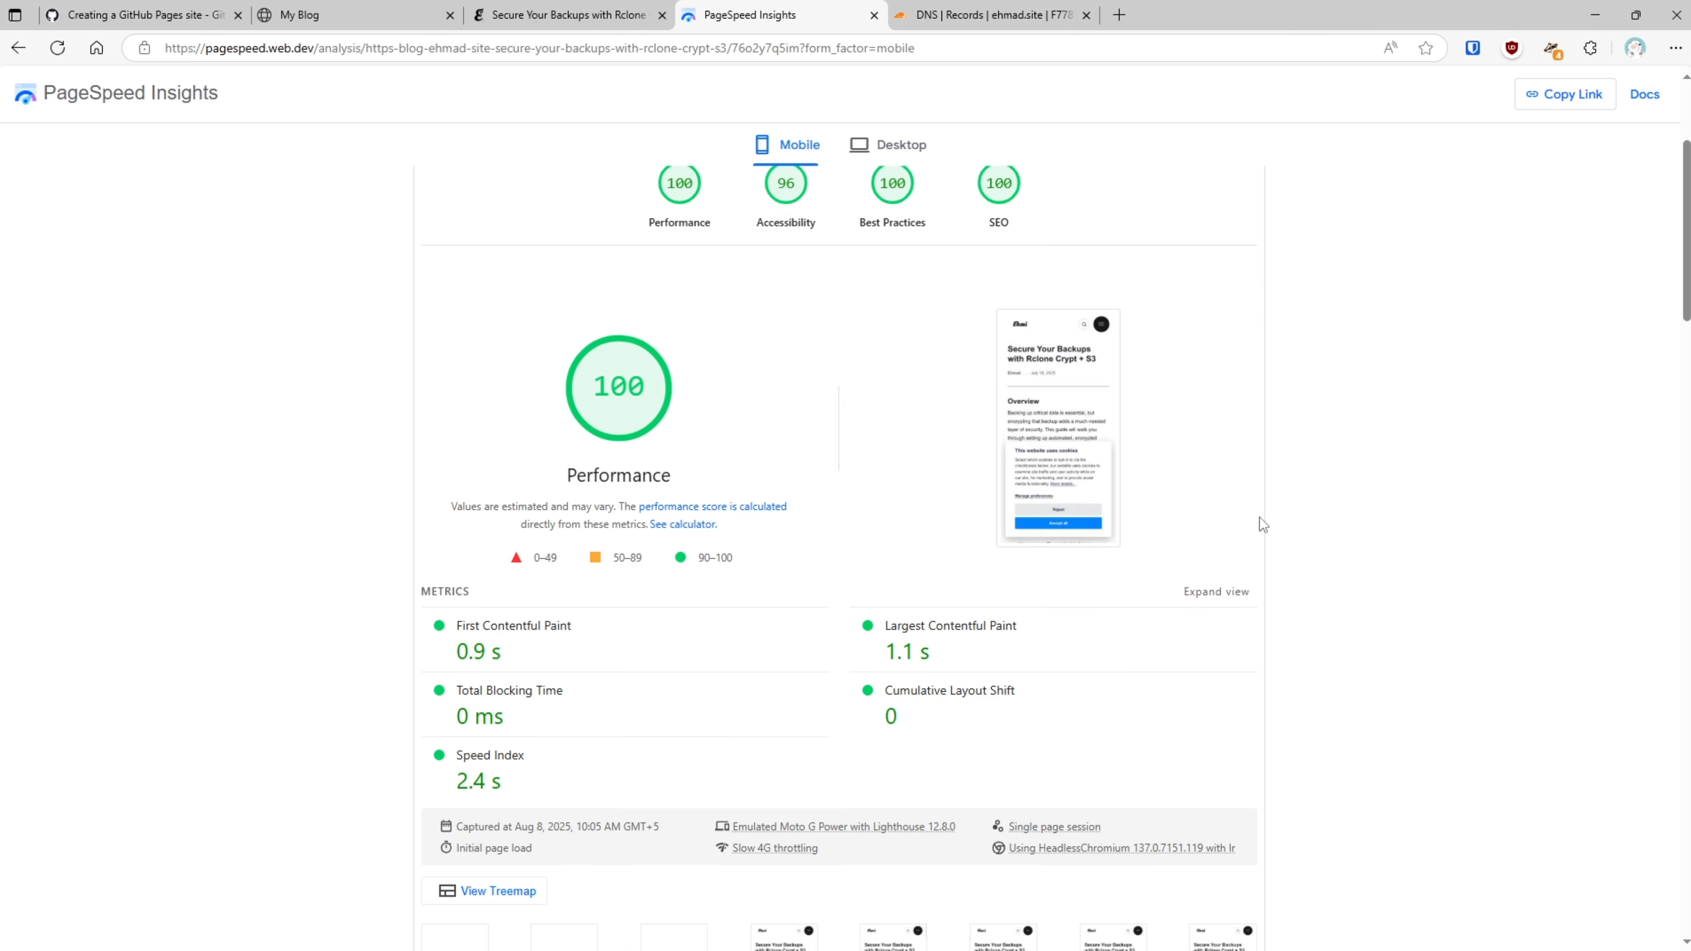
pyautogui.scroll(2, 1259, 517)
pyautogui.scroll(1, 1257, 234)
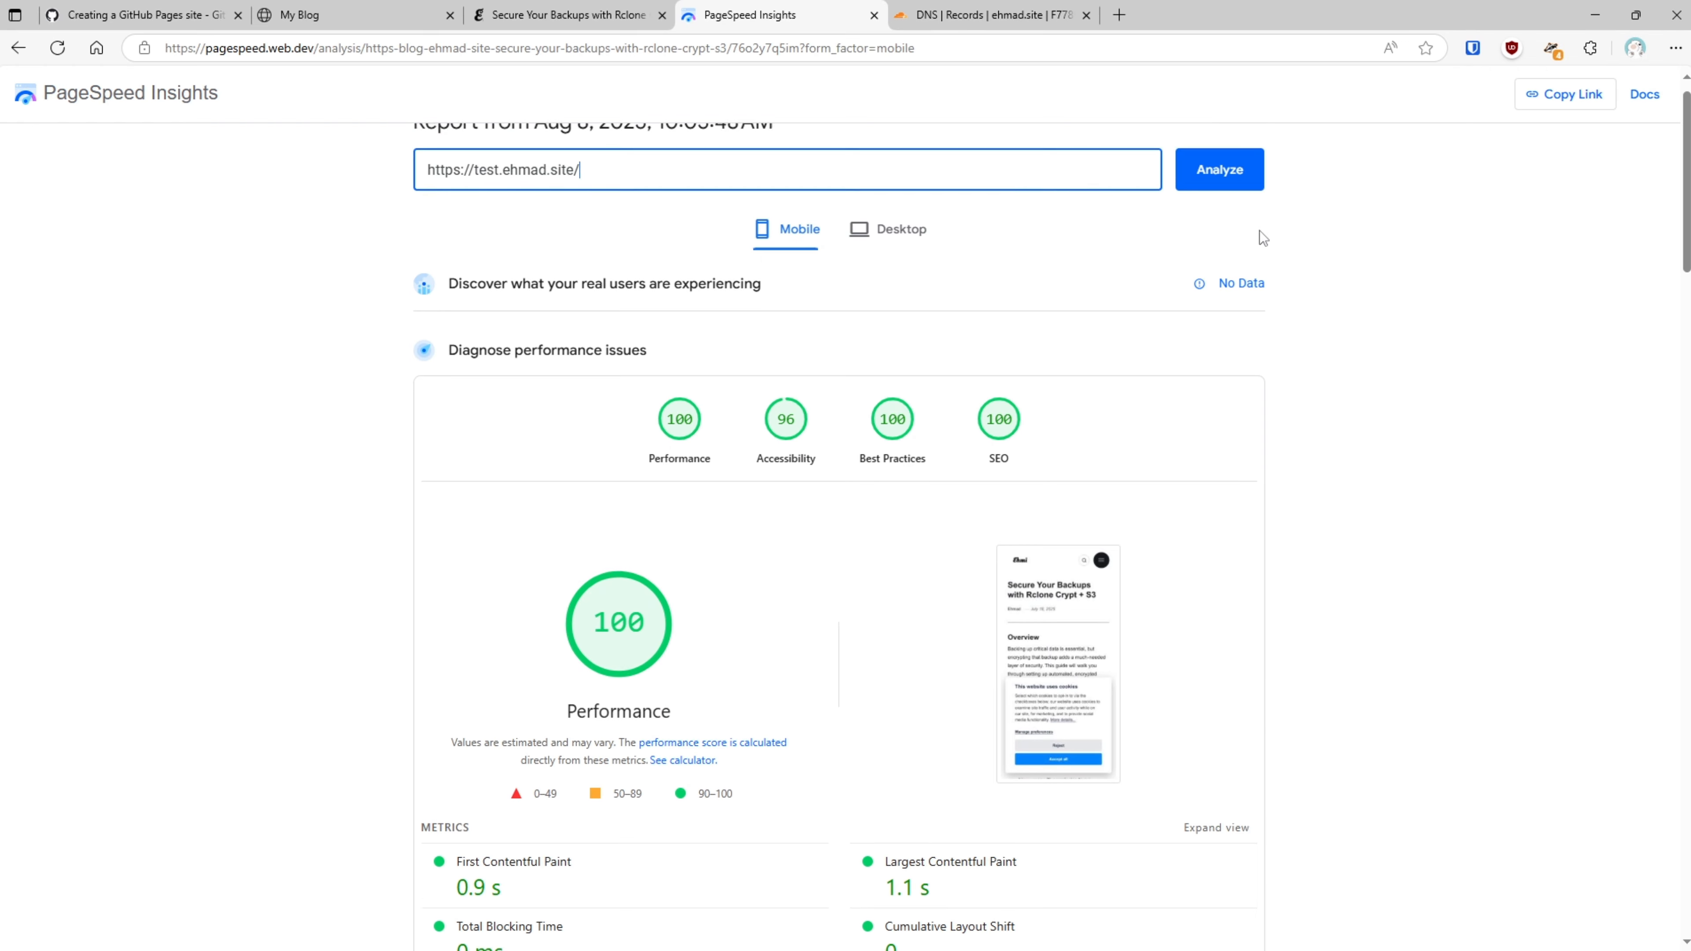
pyautogui.click(1222, 213)
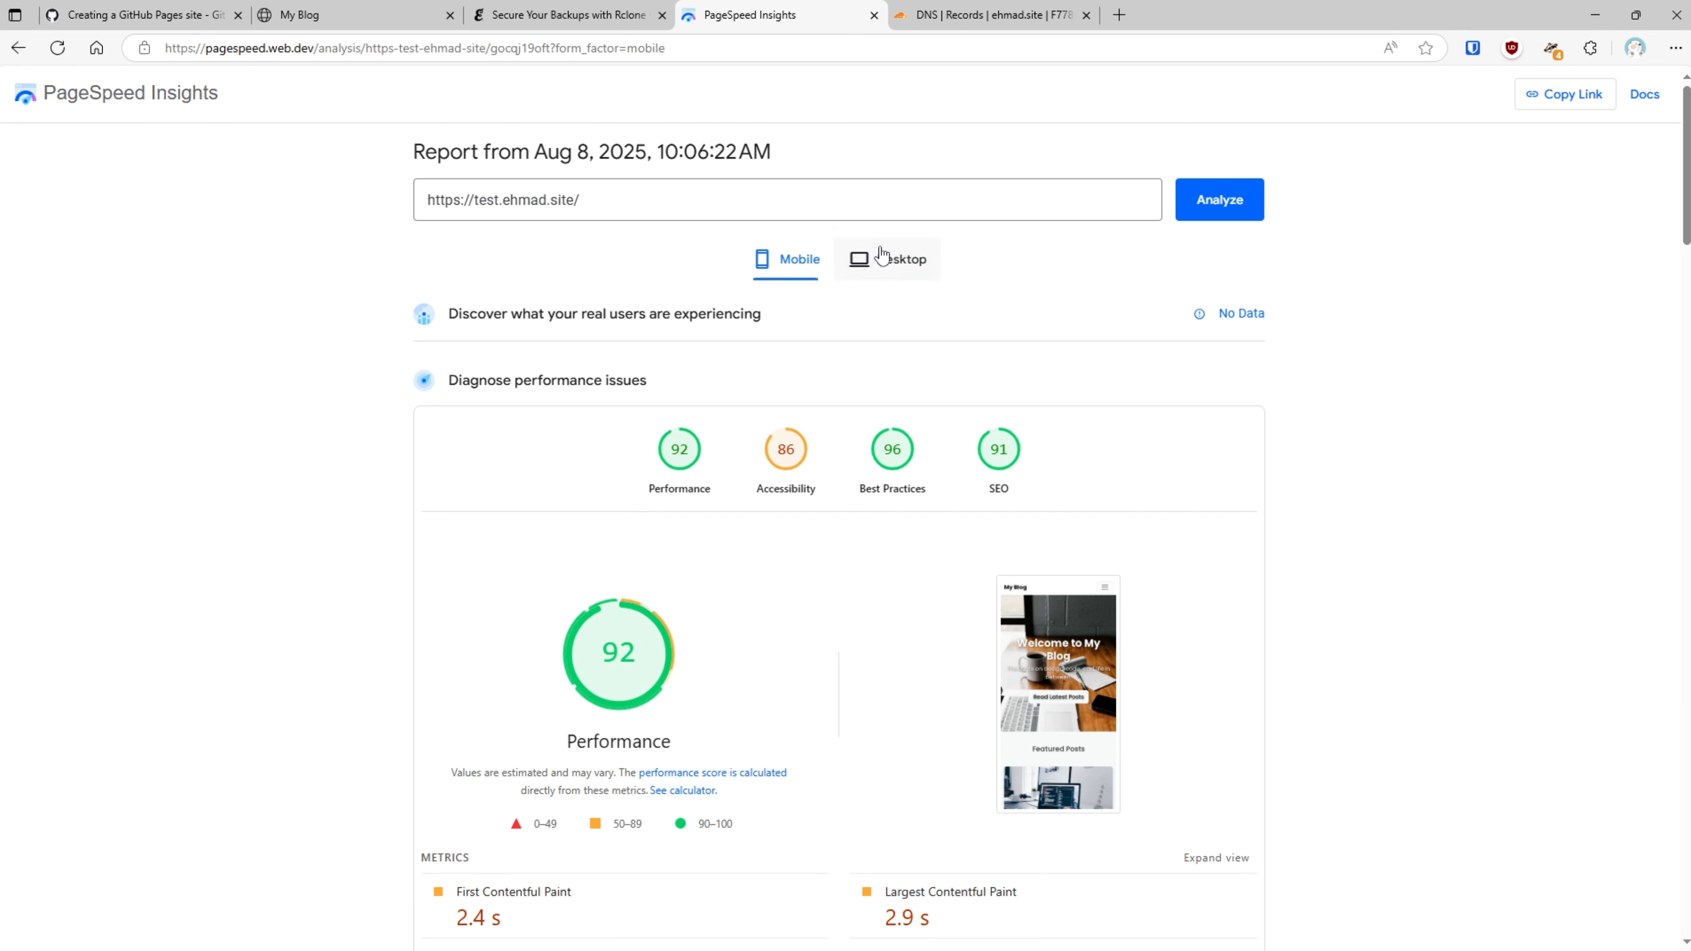
pyautogui.click(892, 261)
pyautogui.scroll(-8, 1029, 446)
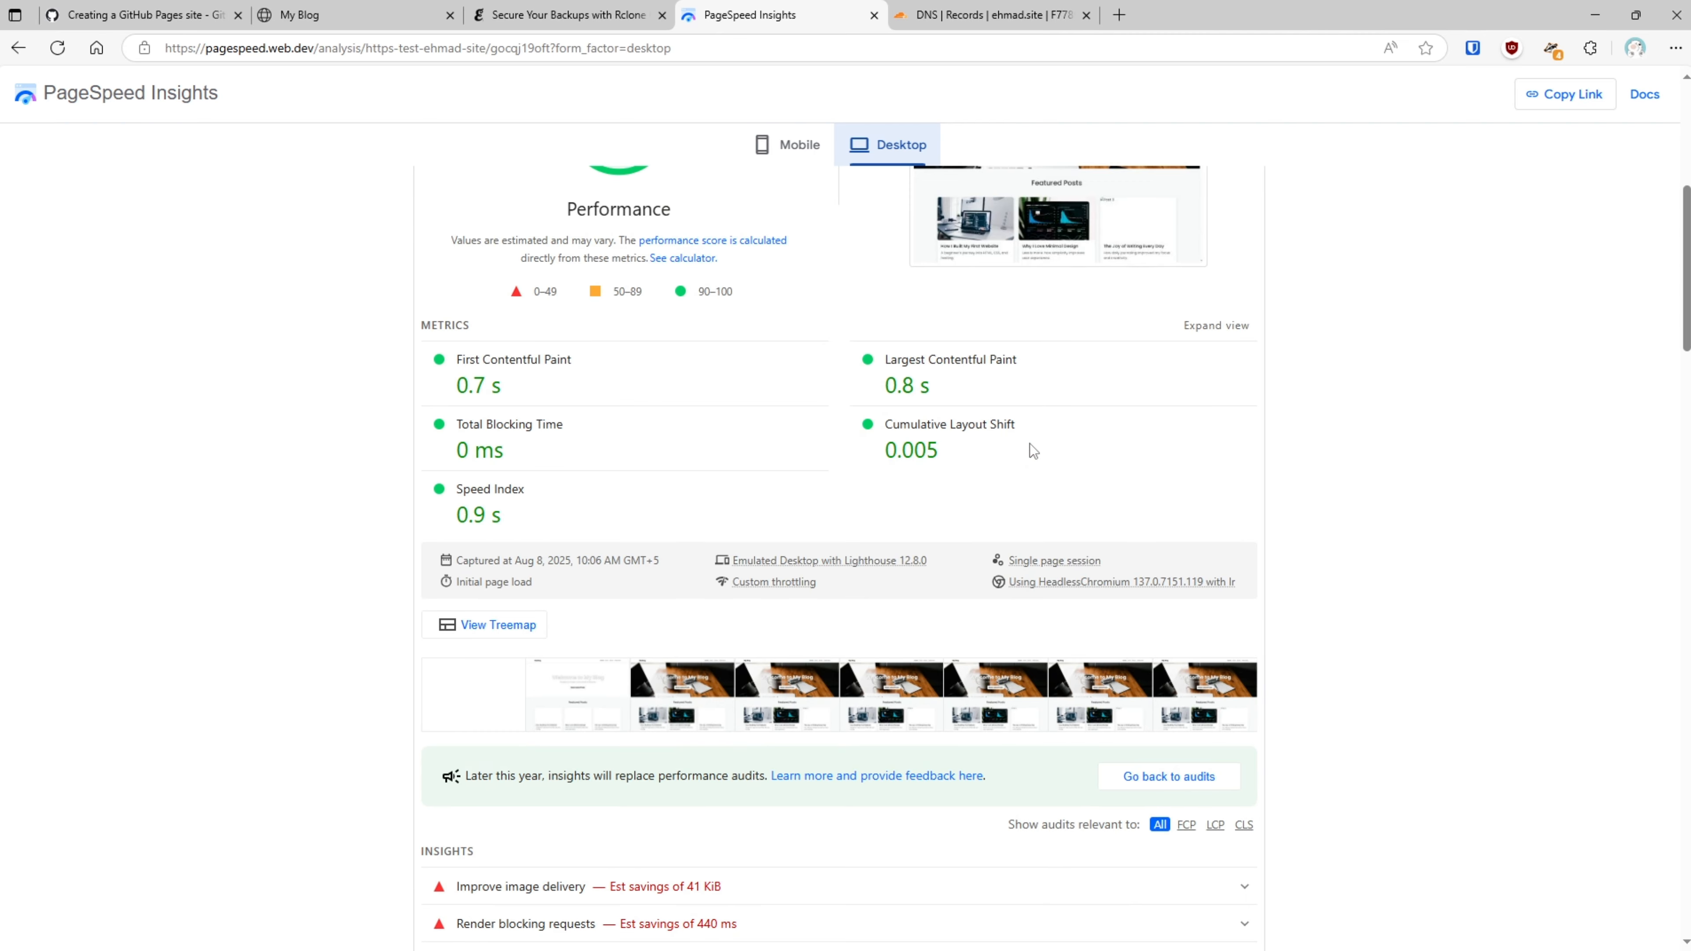
pyautogui.scroll(-7, 1030, 447)
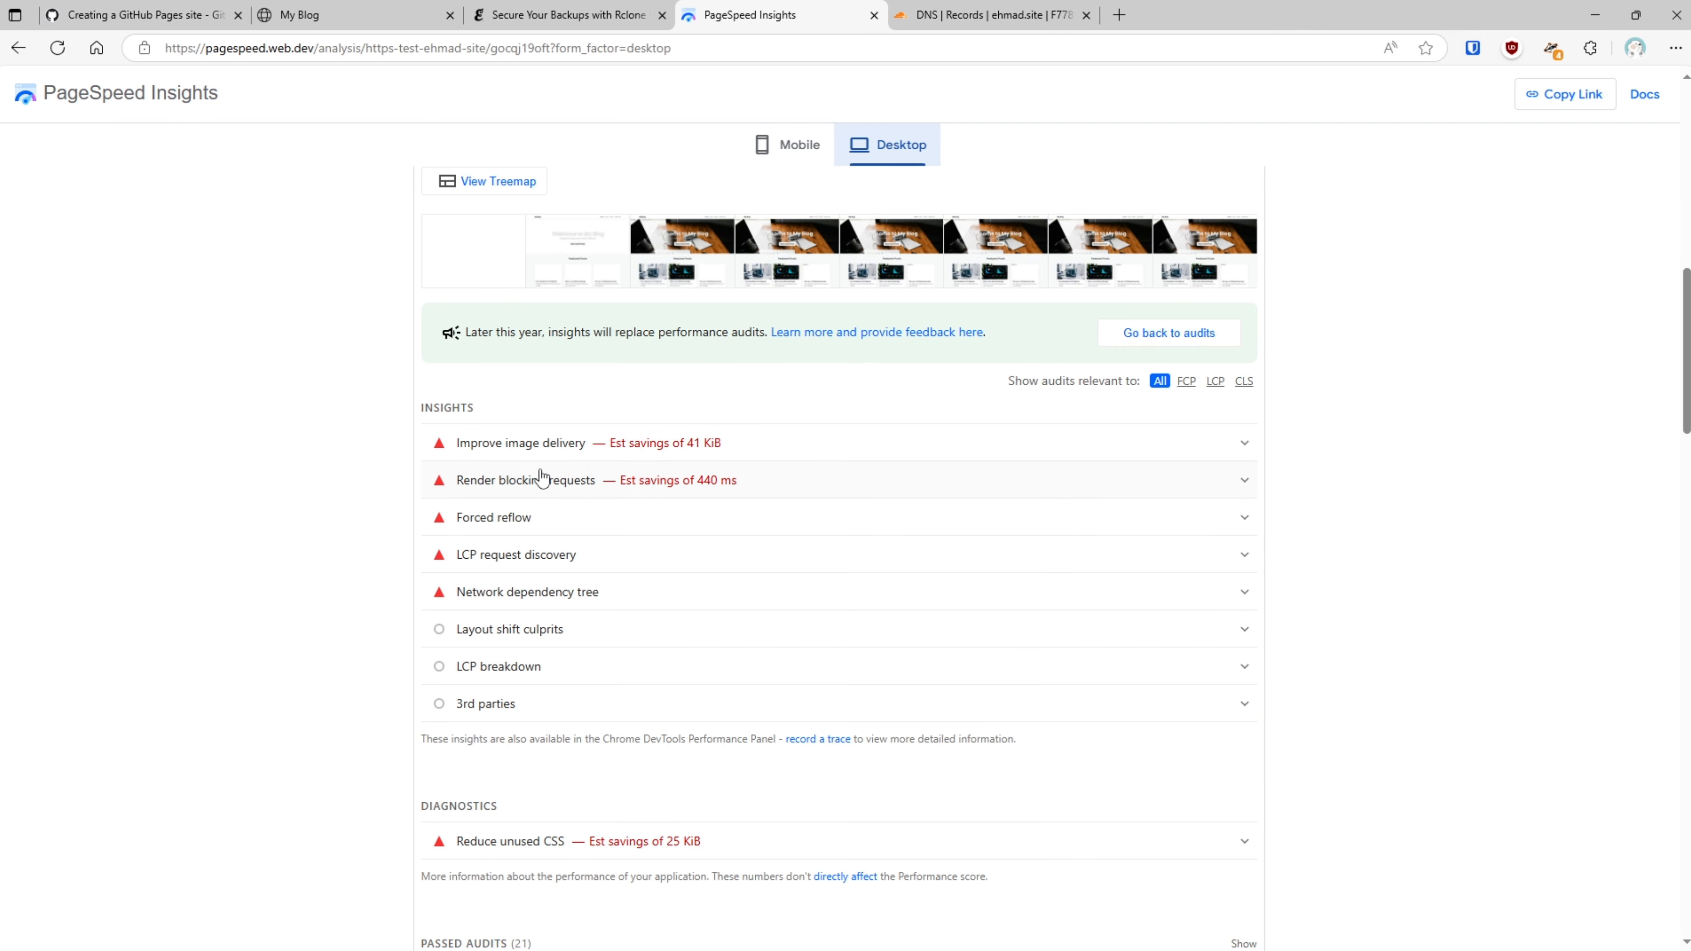
pyautogui.scroll(15, 962, 511)
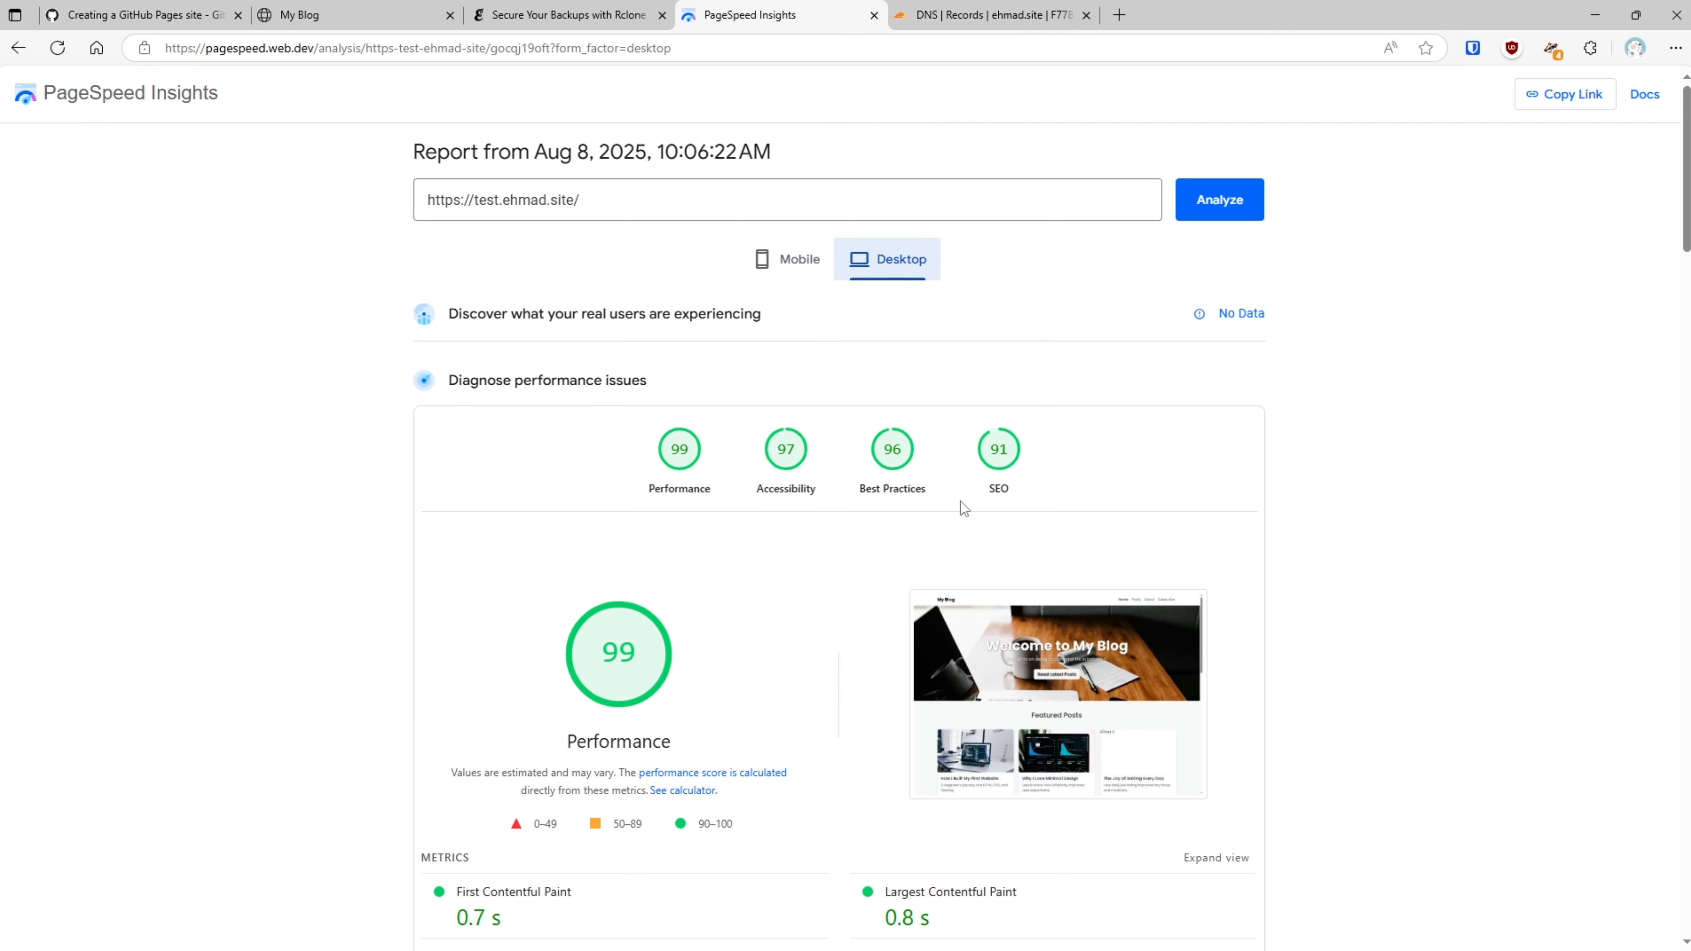
pyautogui.rightClick(963, 510)
pyautogui.click(547, 536)
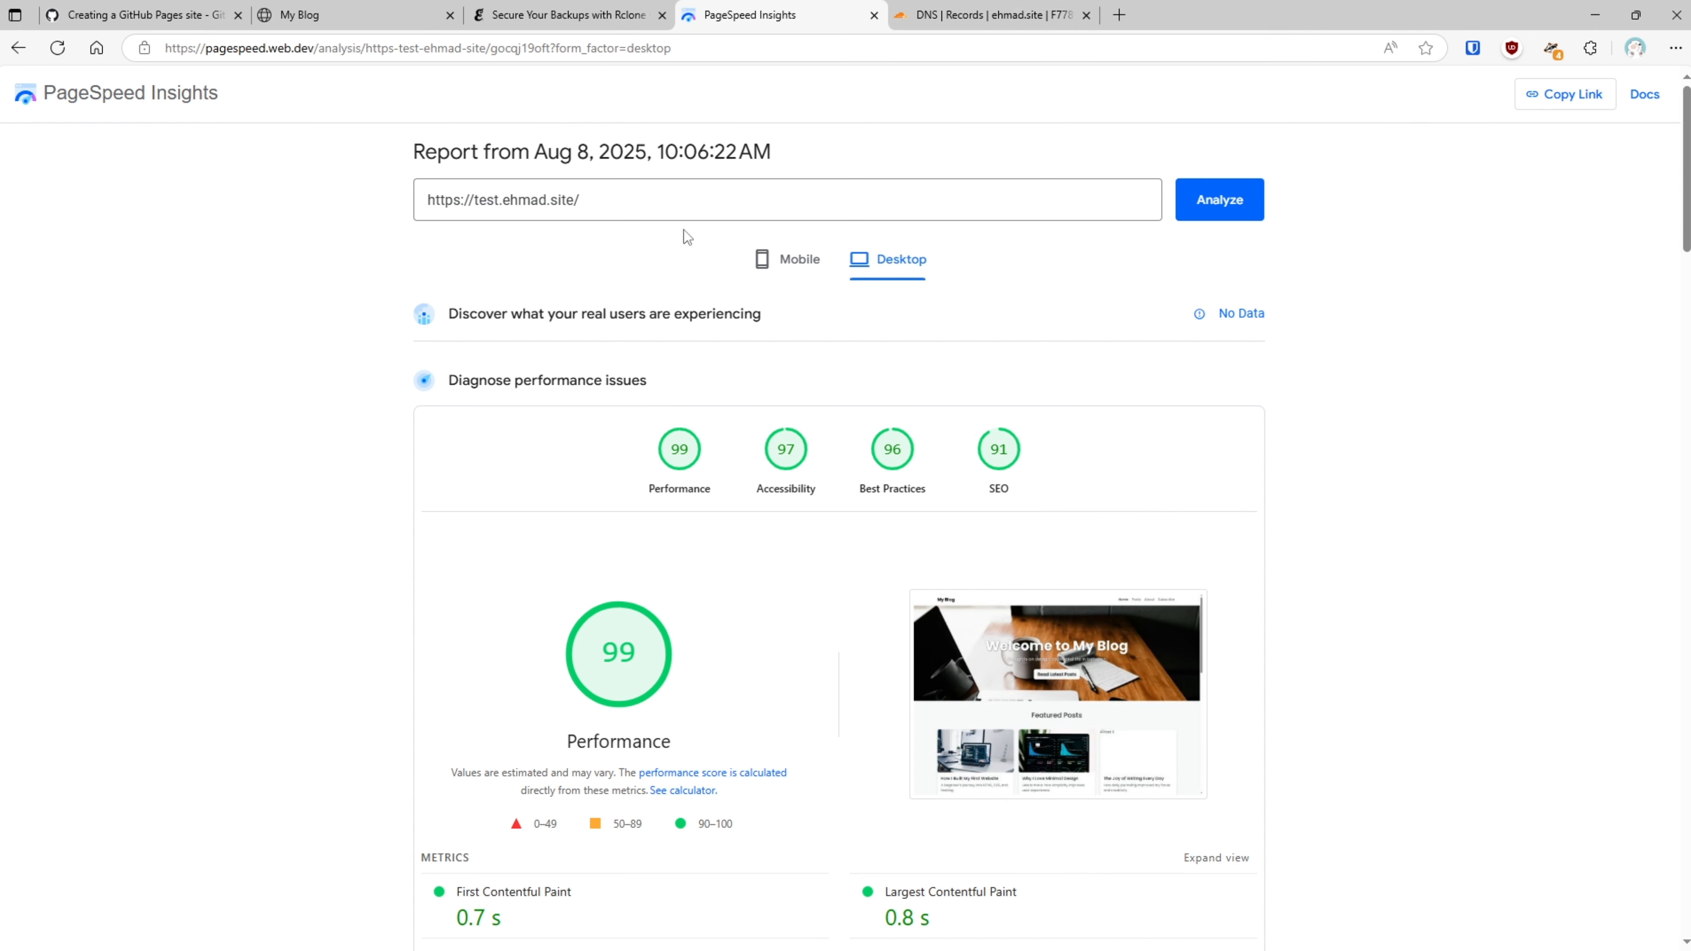
# Step: Browse the example blog's home page at blog.ehmad.site from the header image through the post list, and close the blog
pyautogui.click(625, 42)
pyautogui.click(607, 10)
pyautogui.press('F5')
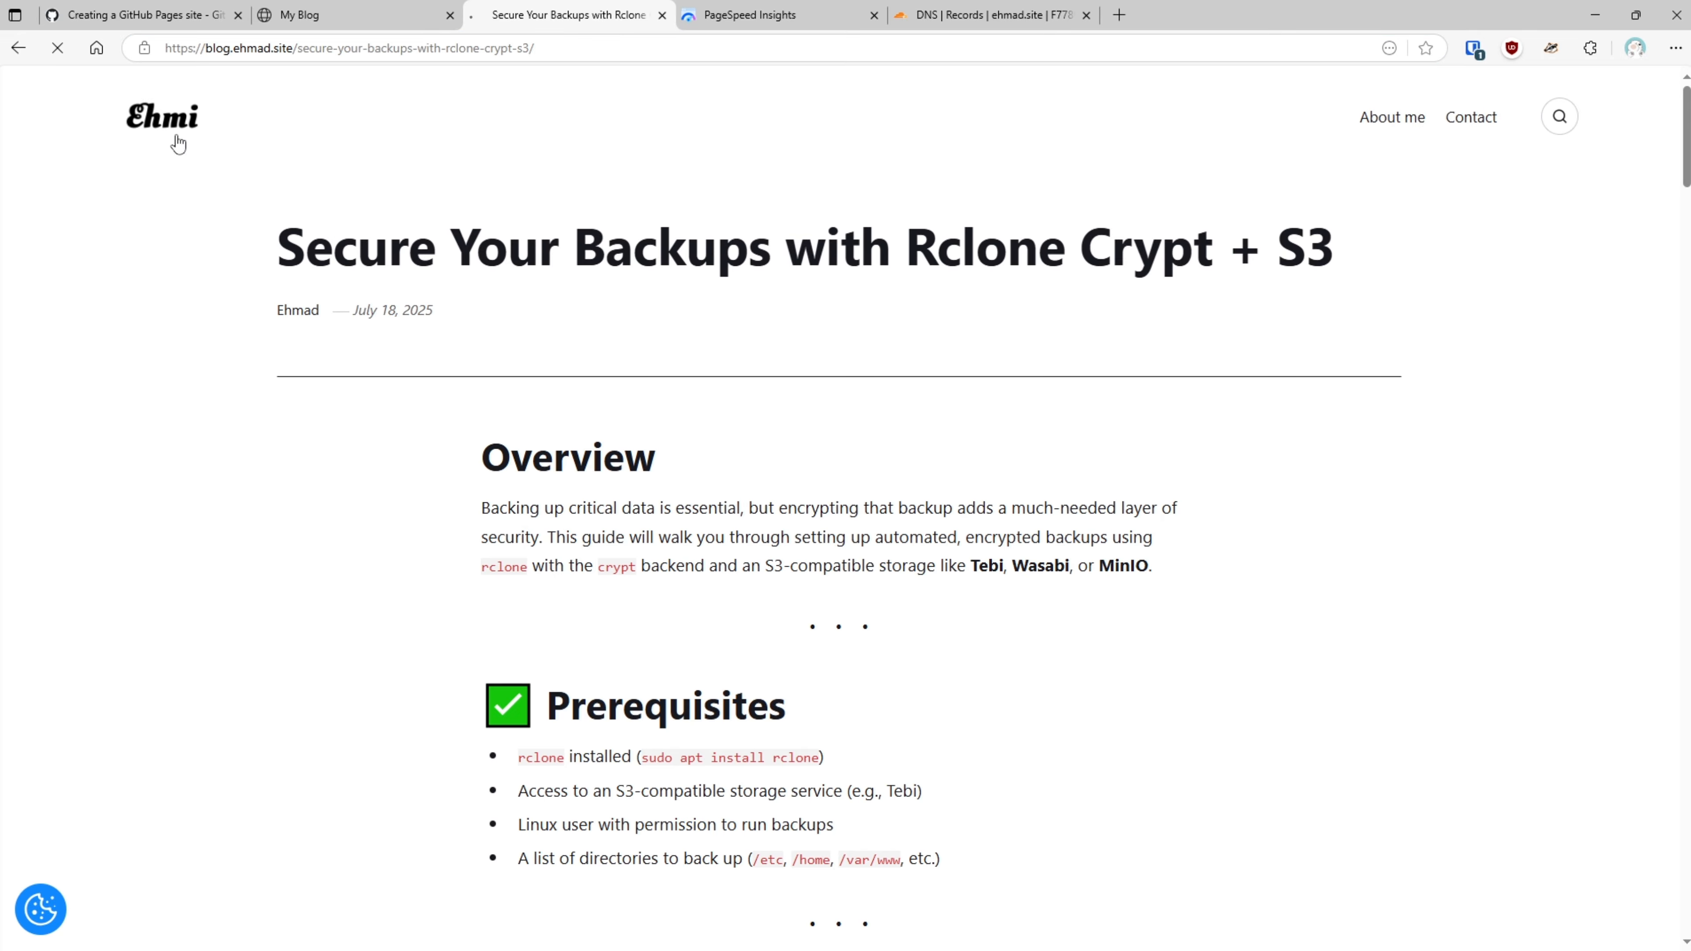
pyautogui.scroll(-3, 420, 494)
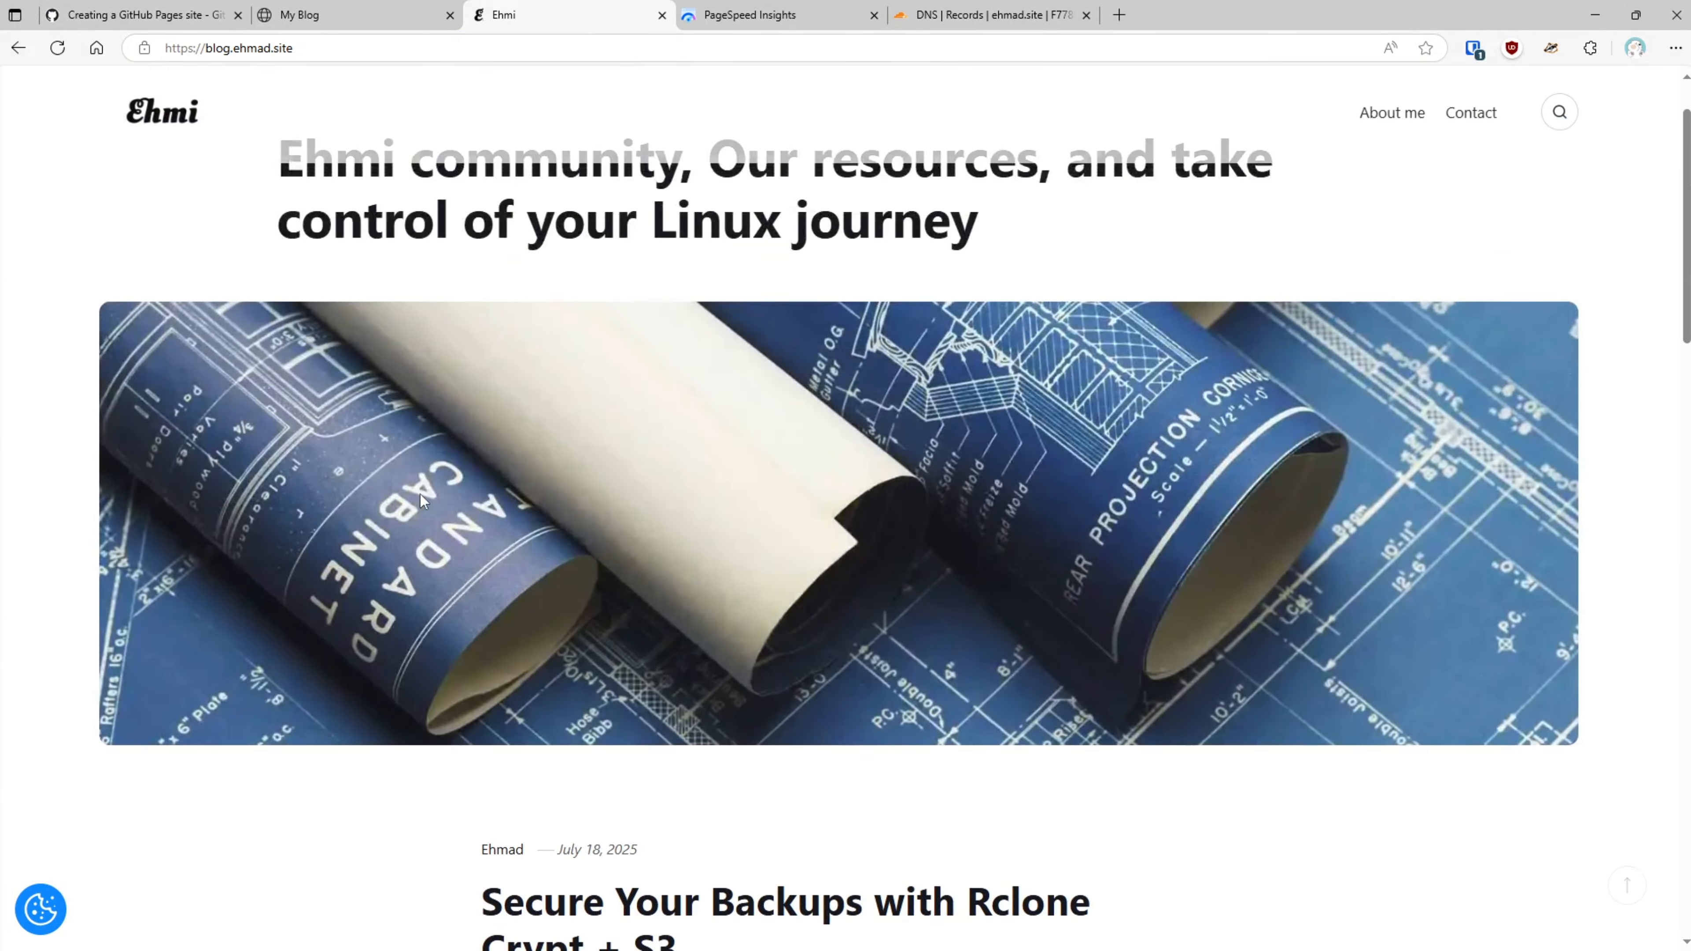
pyautogui.scroll(-15, 421, 495)
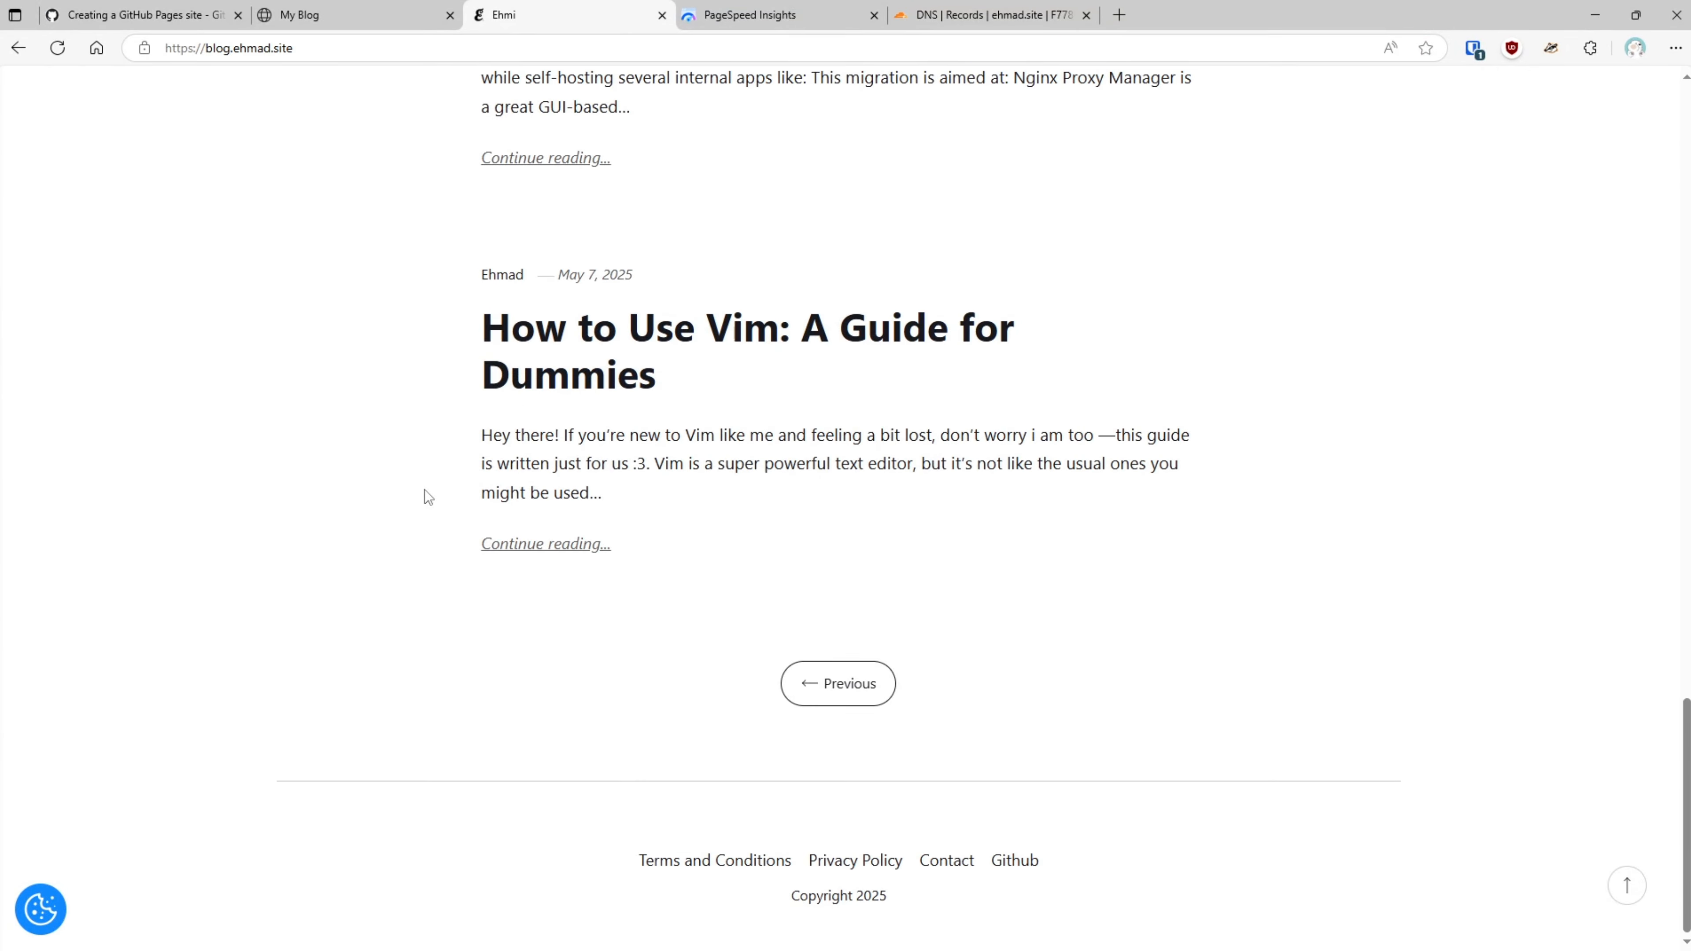
pyautogui.scroll(15, 427, 494)
pyautogui.scroll(-15, 426, 496)
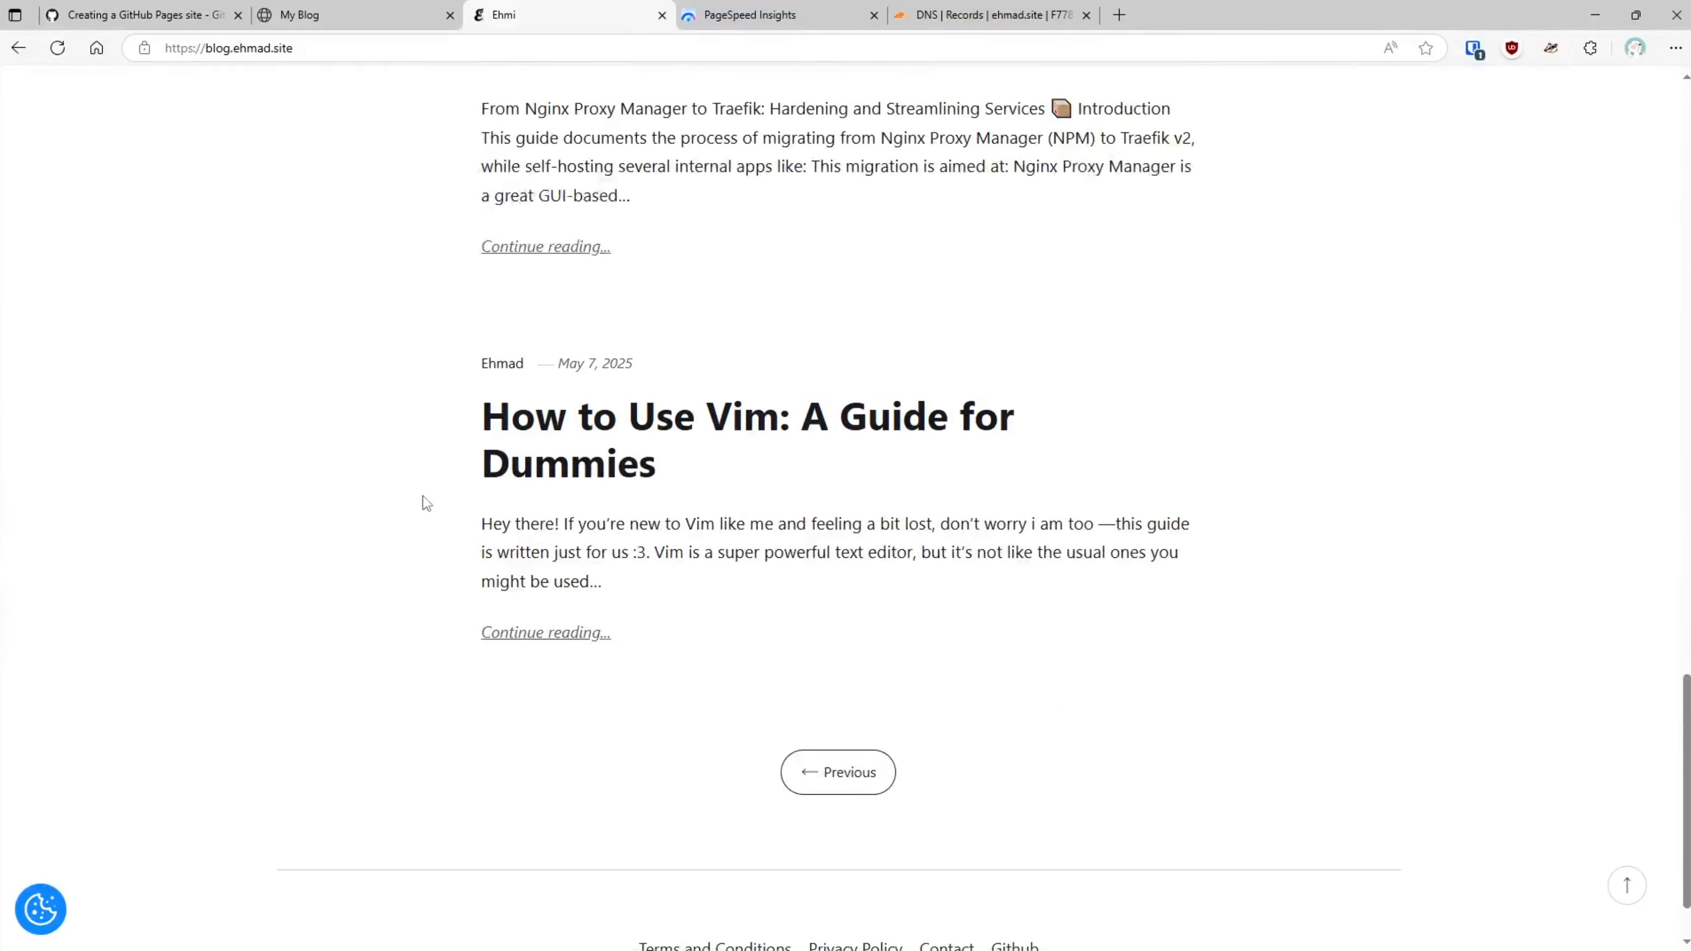
pyautogui.scroll(20, 424, 494)
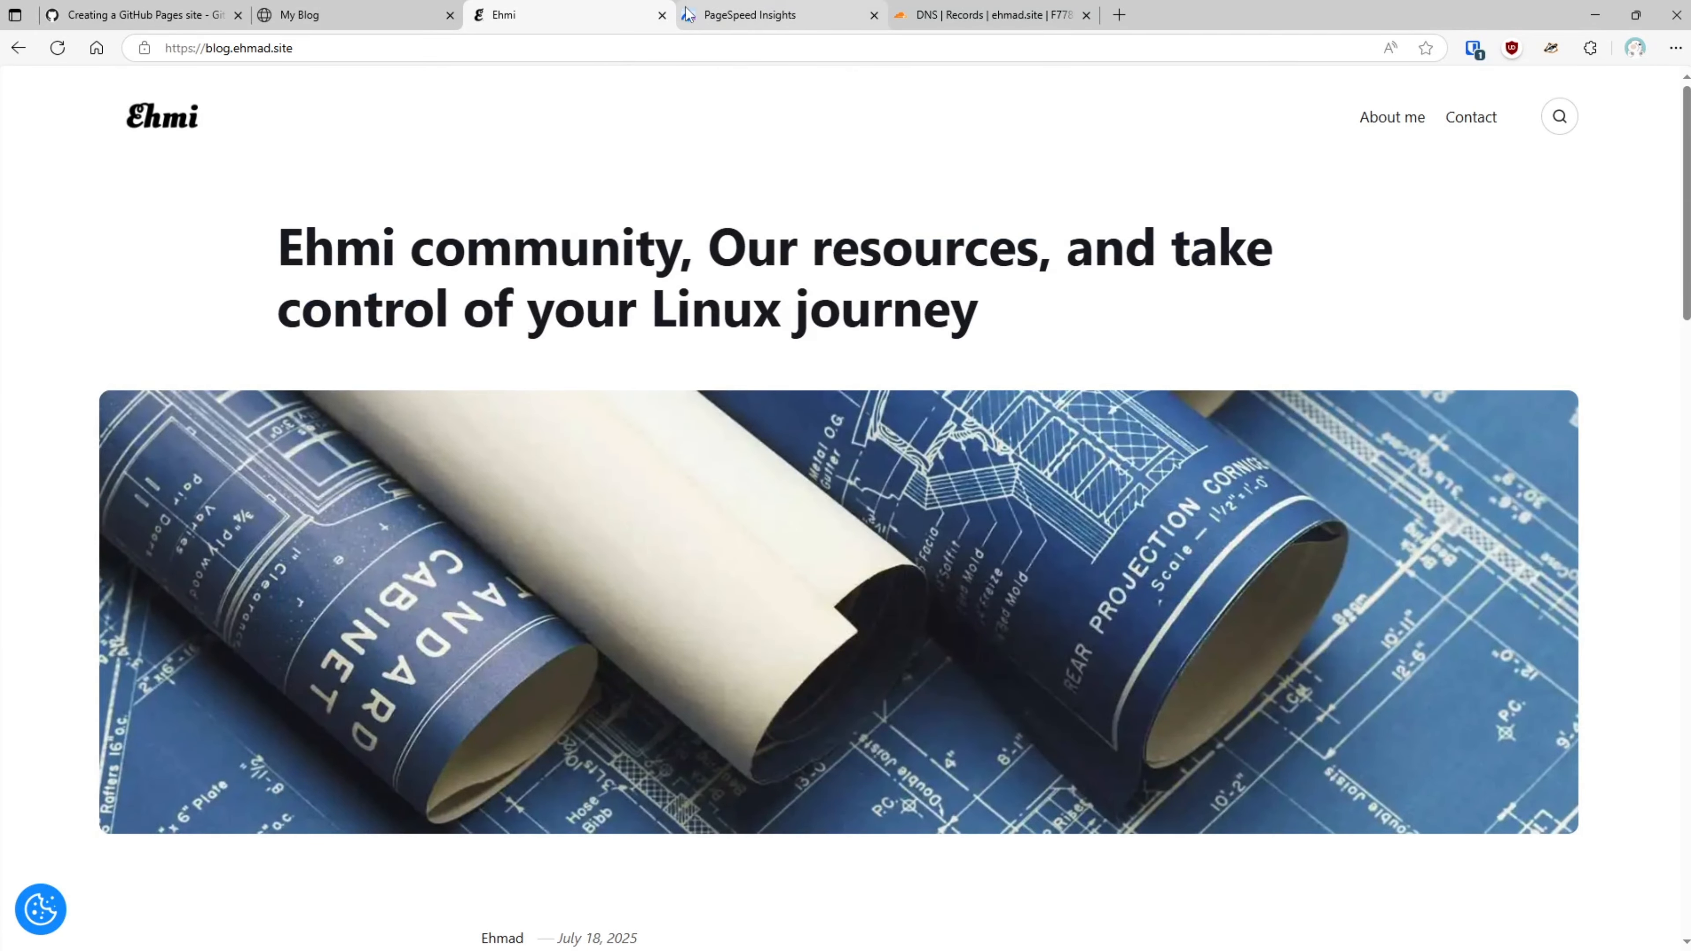
pyautogui.click(661, 15)
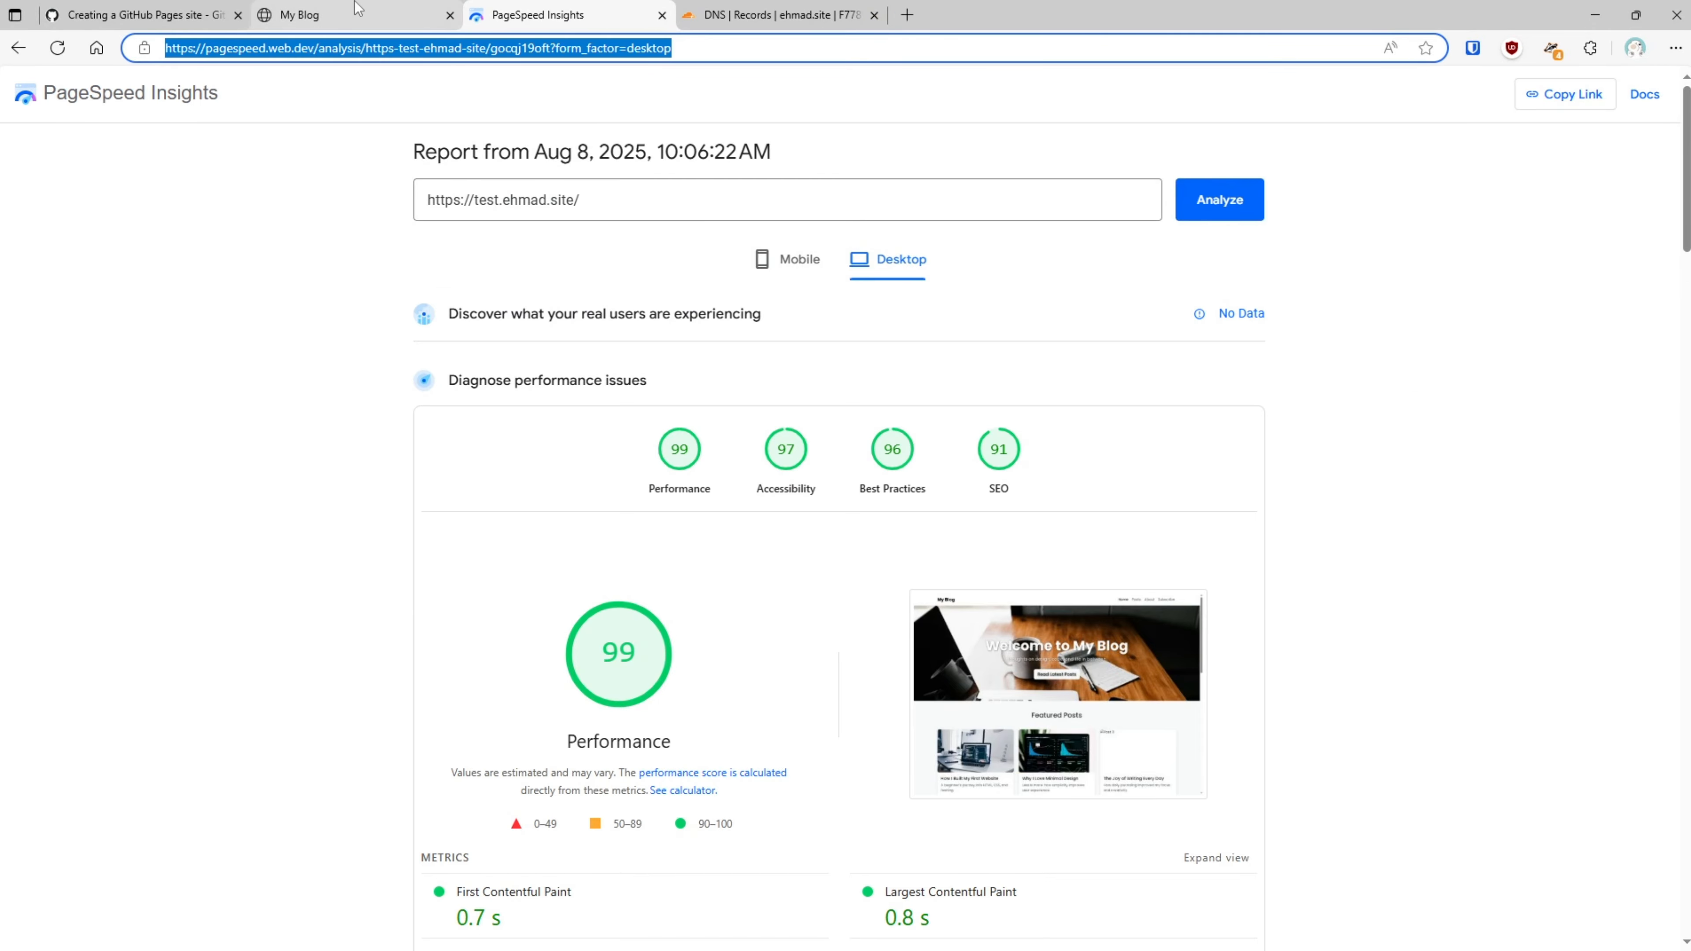
# Step: Return to getpublii.com and look over the introduction, editor preview and one-click synchronisation hosting options
pyautogui.click(358, 8)
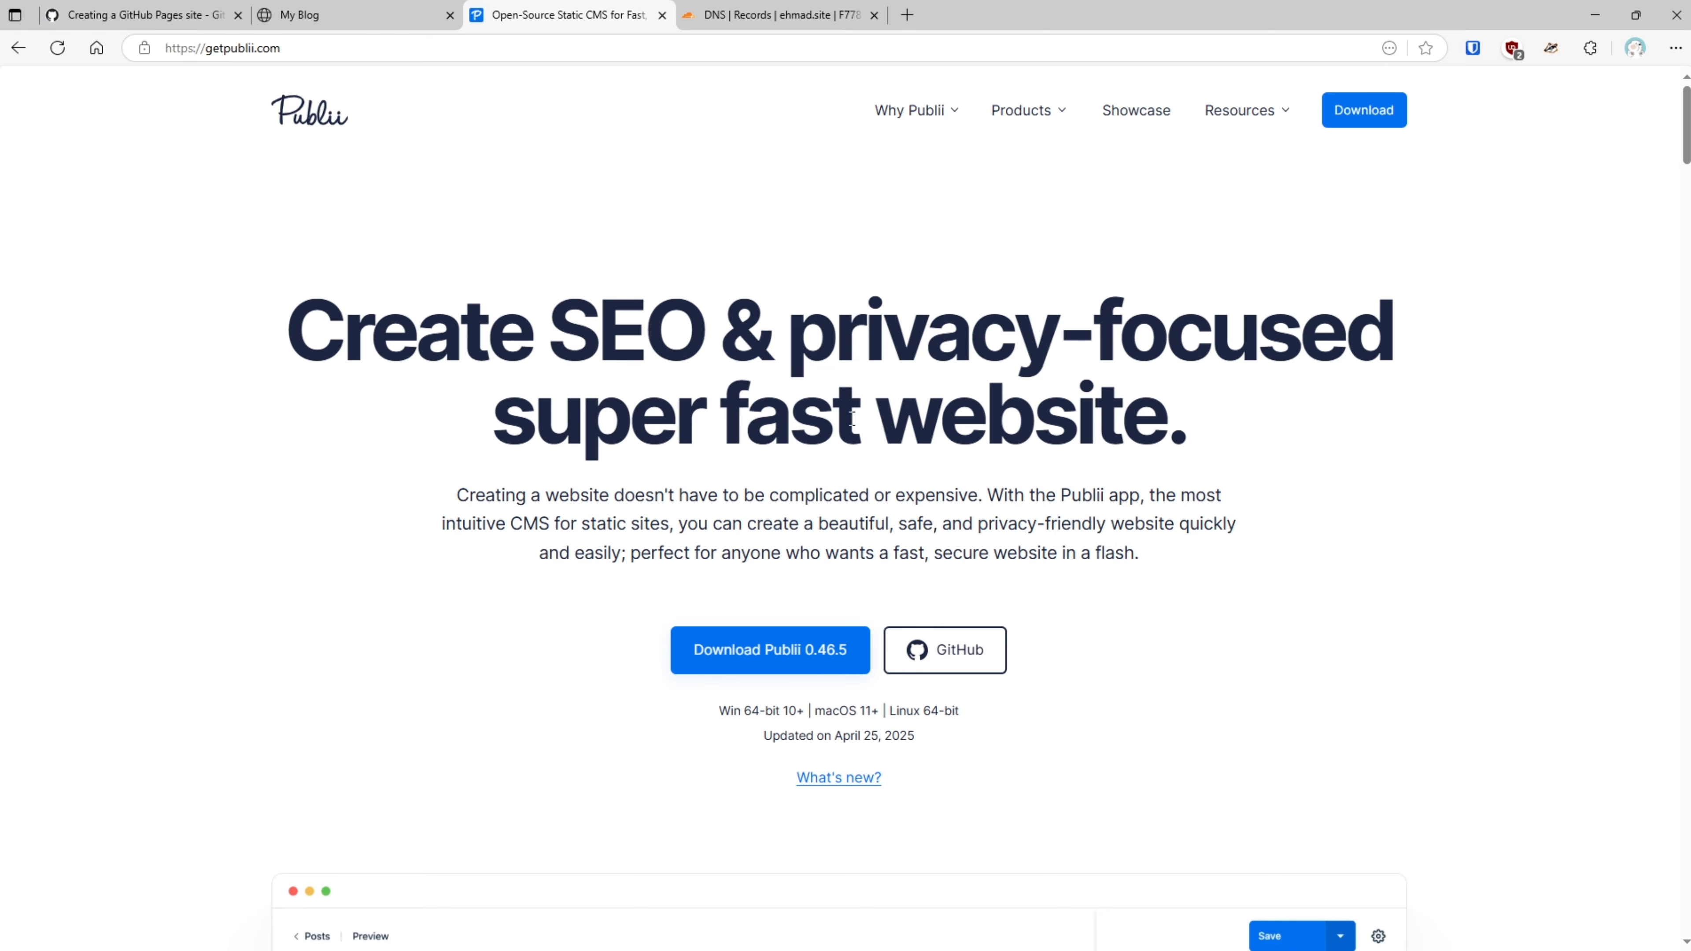
pyautogui.moveTo(688, 494); pyautogui.dragTo(861, 495)
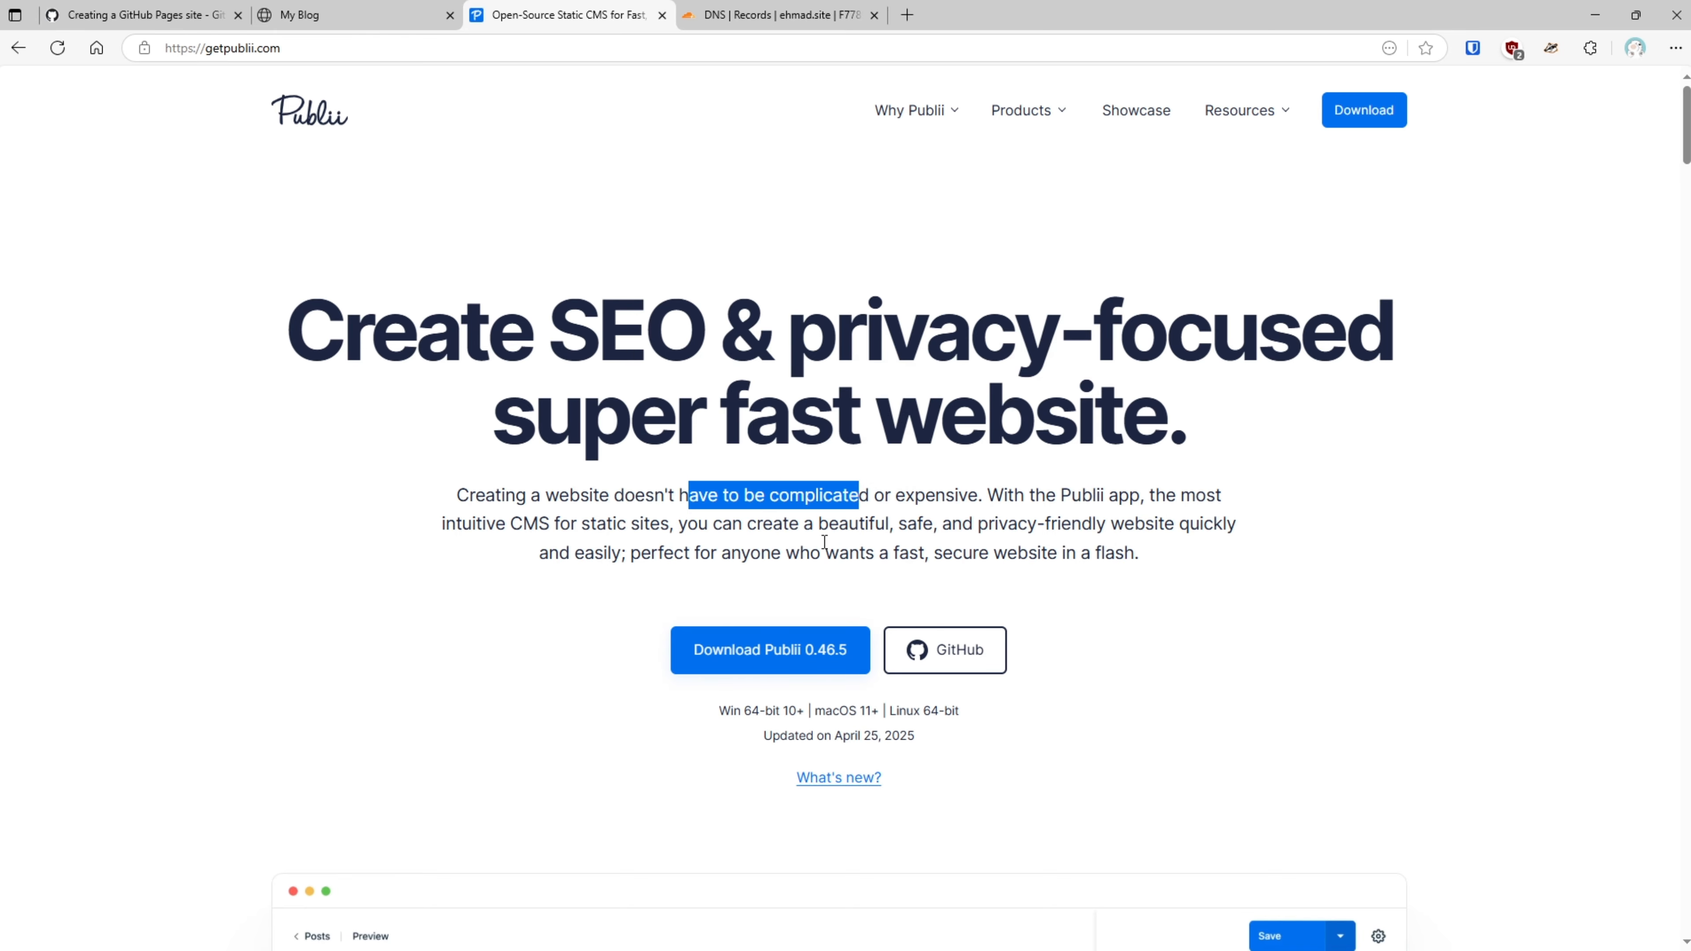
pyautogui.click(661, 554)
pyautogui.scroll(-15, 459, 654)
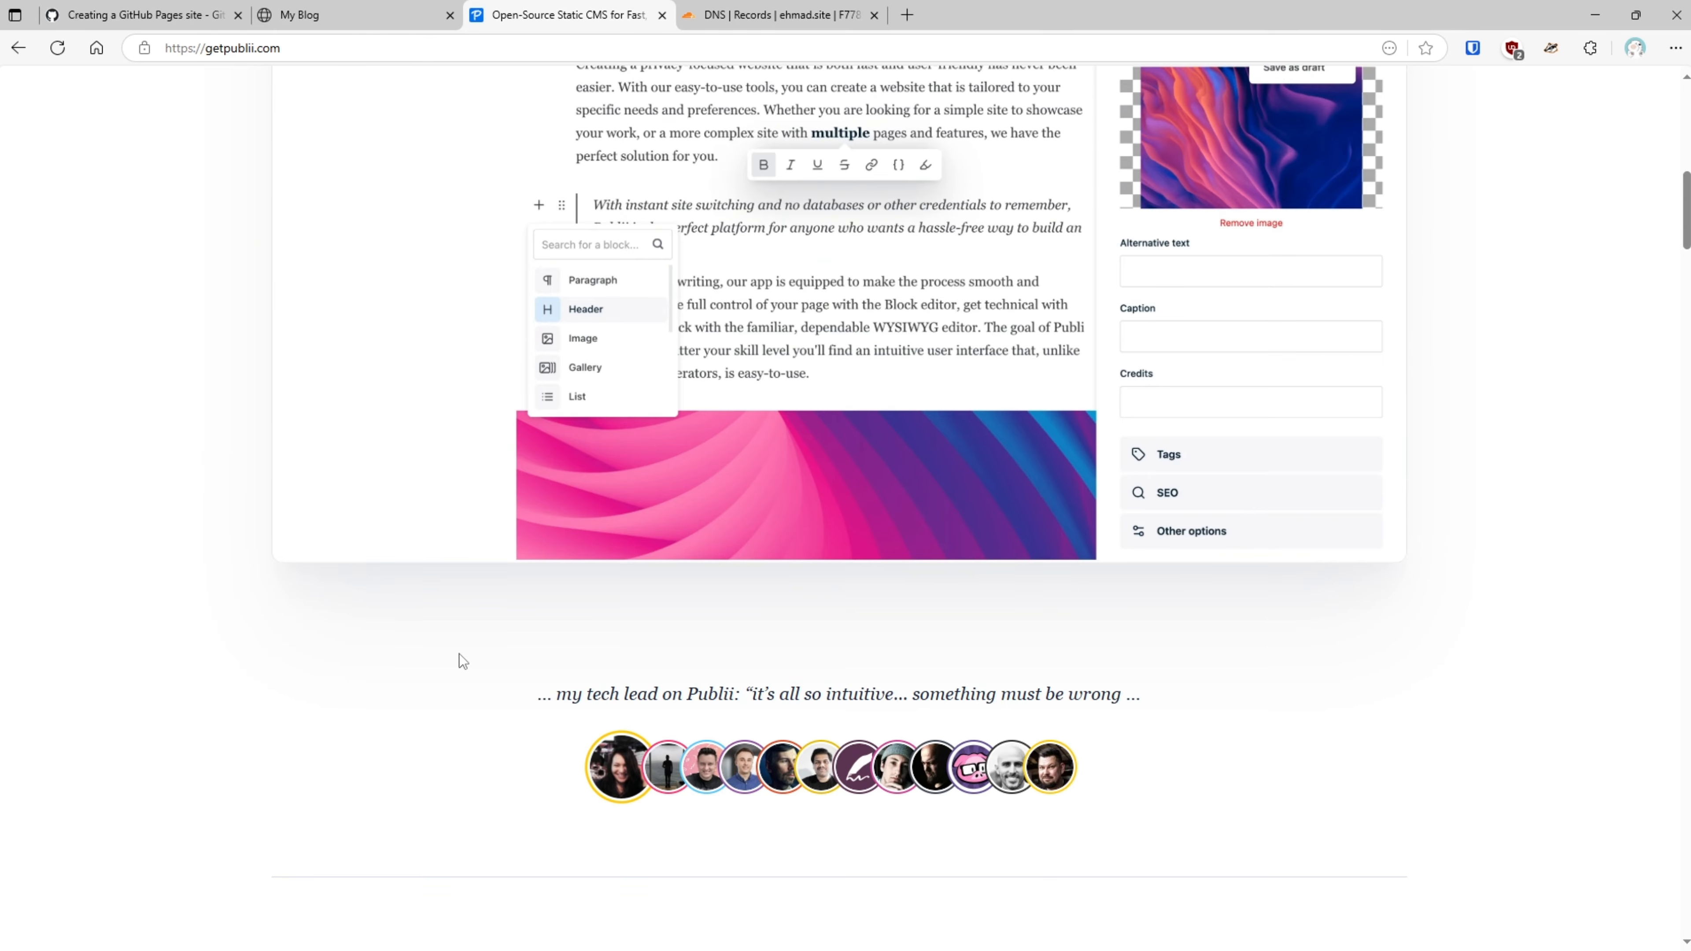
pyautogui.scroll(10, 459, 649)
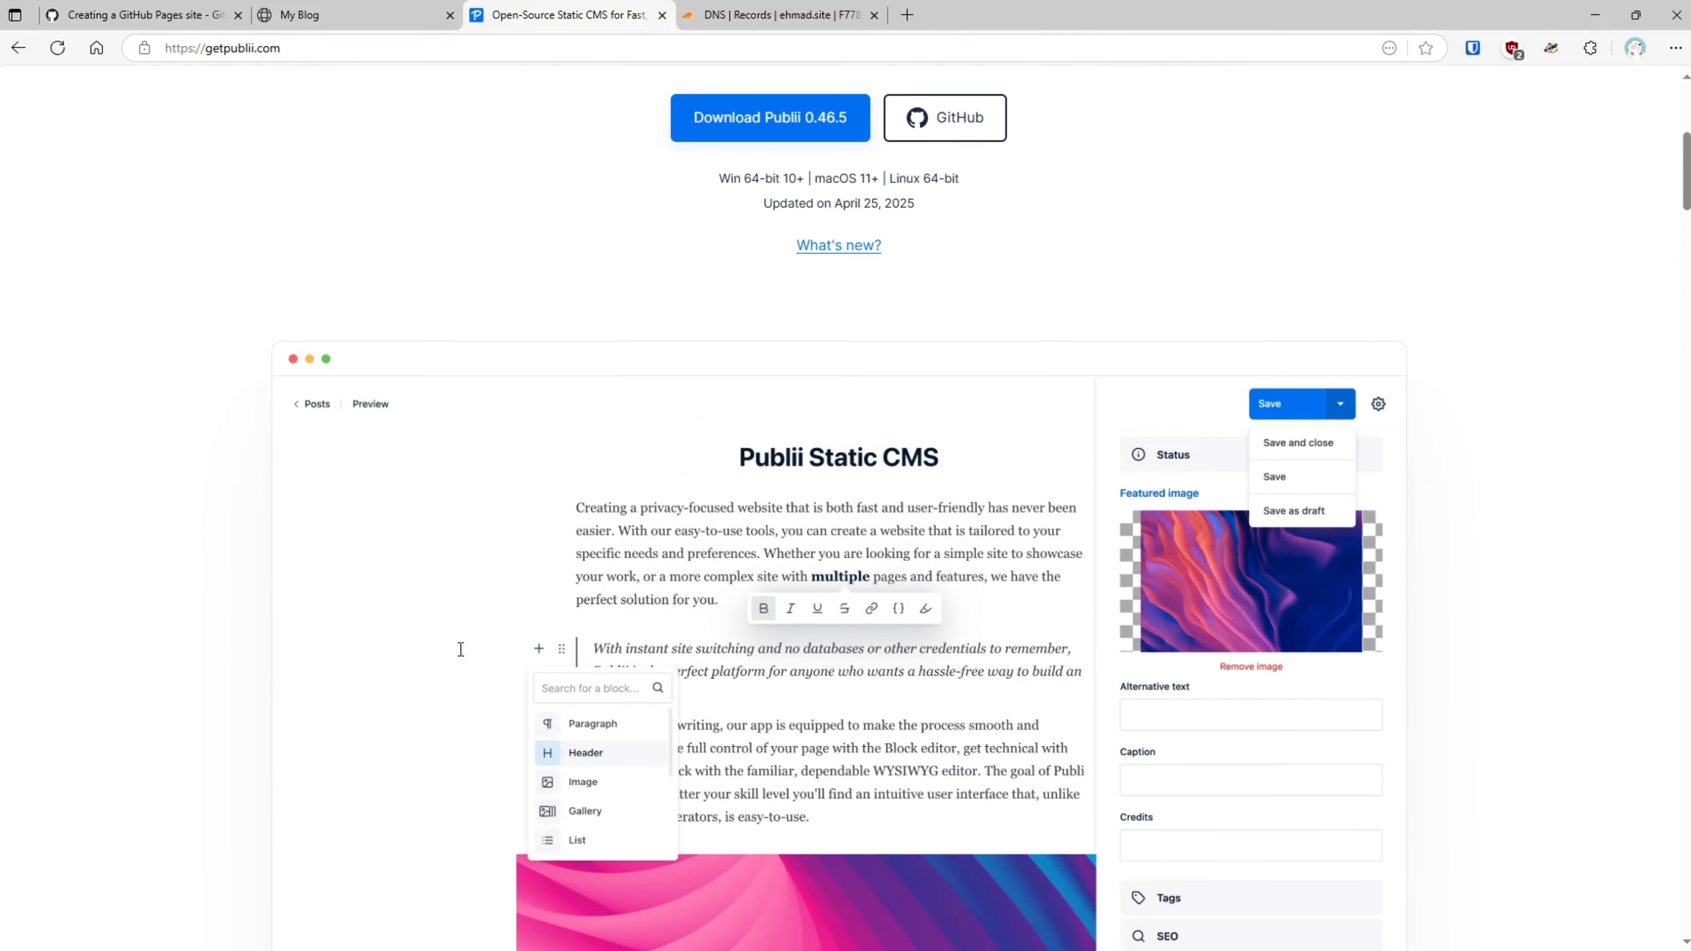
pyautogui.scroll(-10, 459, 649)
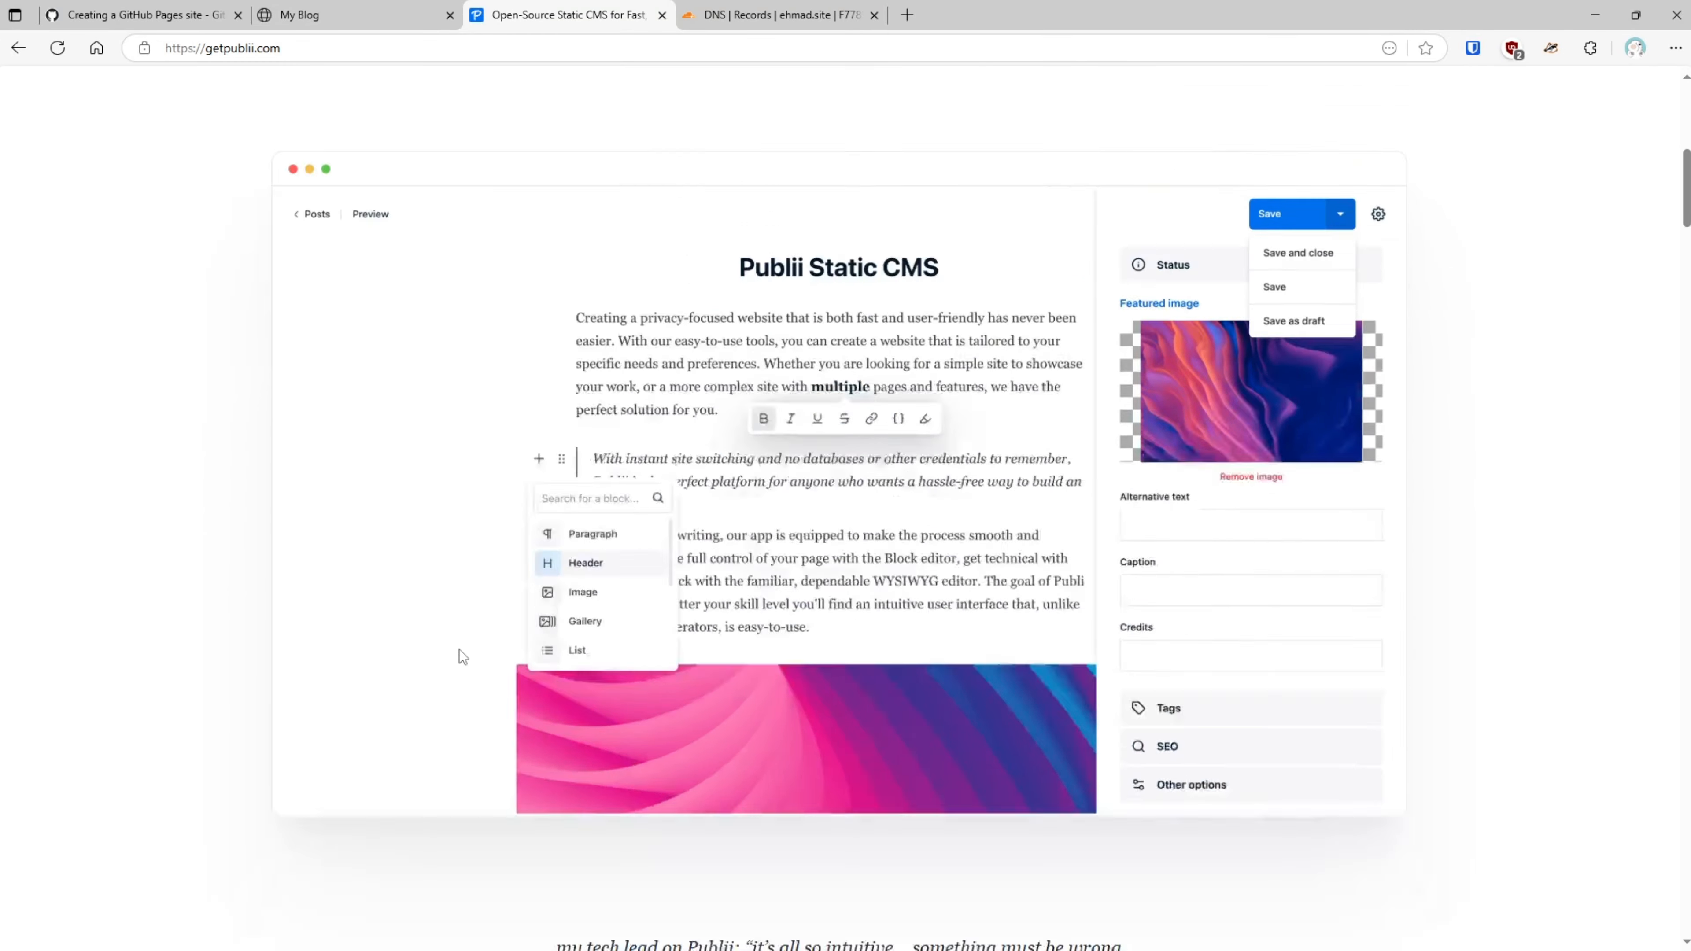
pyautogui.scroll(-10, 458, 649)
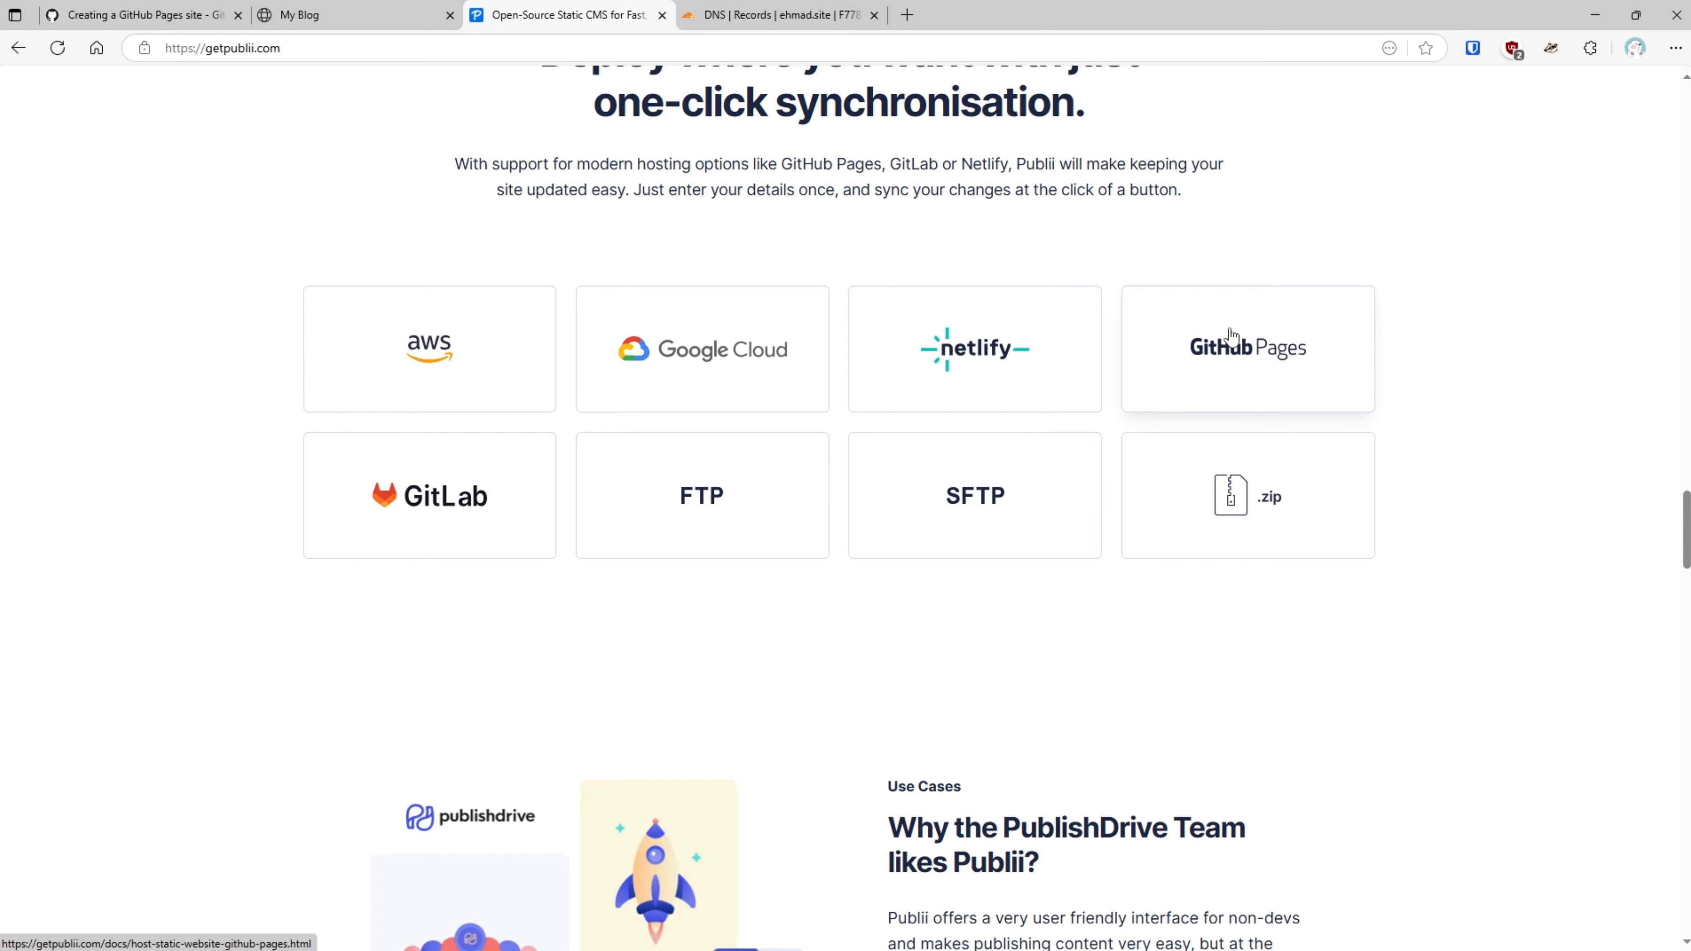
# Step: Open Publii's documentation on hosting with GitHub Pages and read the instructions for generating an access token
pyautogui.click(1272, 351)
pyautogui.scroll(-5, 1042, 639)
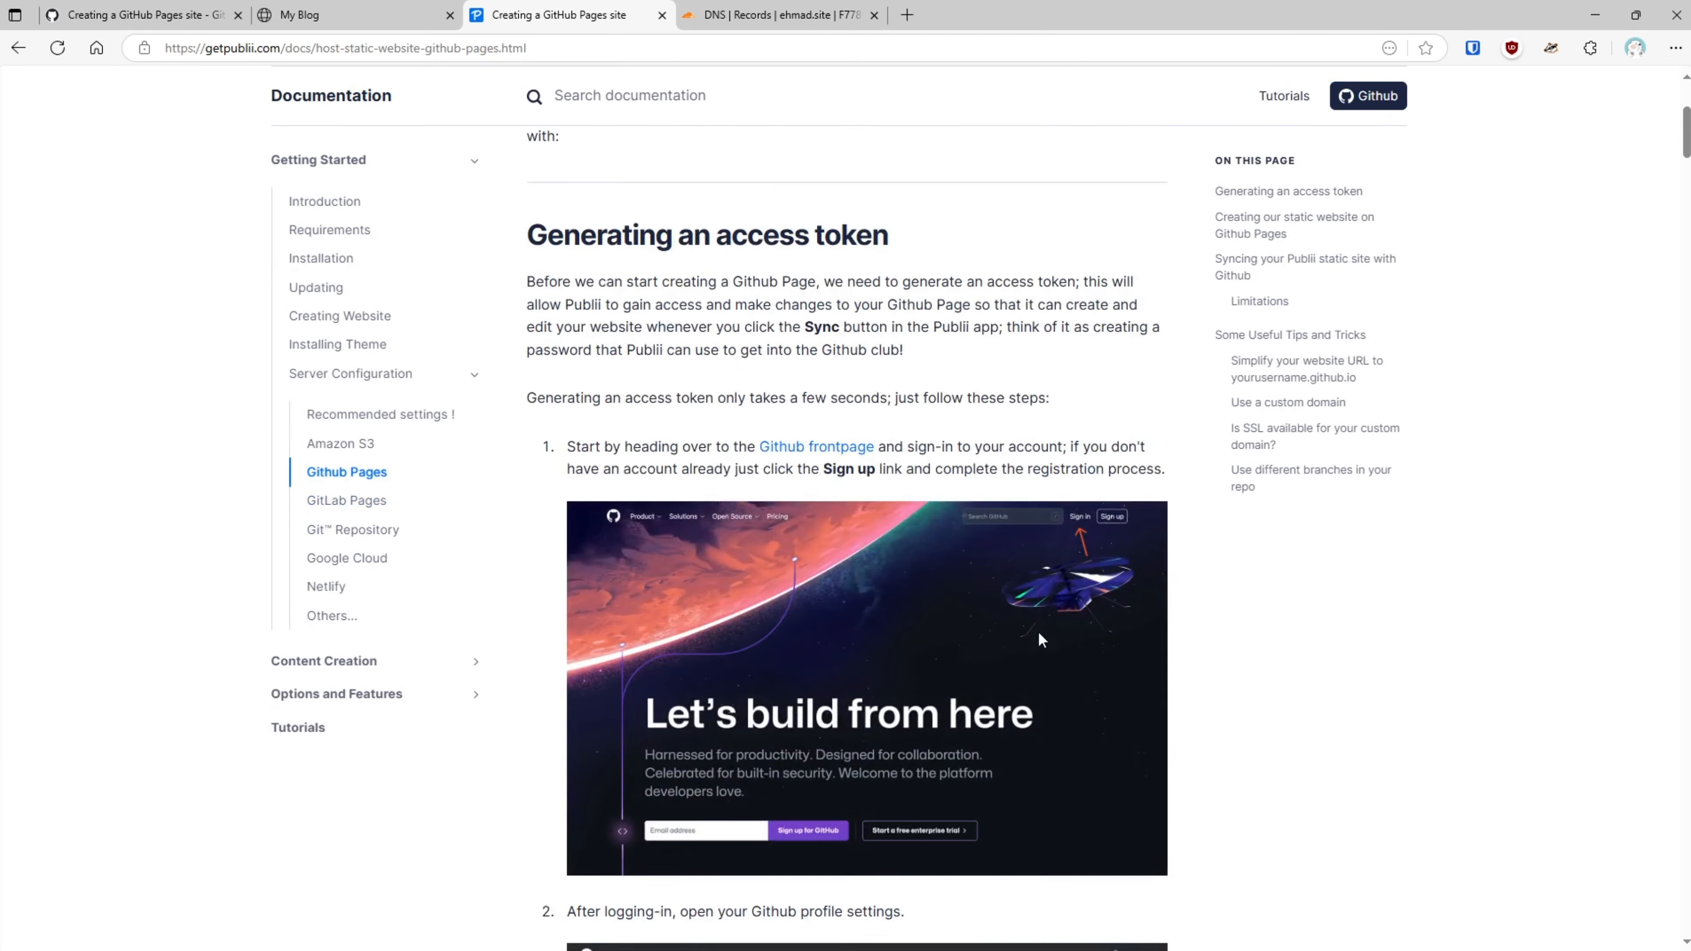
pyautogui.scroll(-10, 1038, 632)
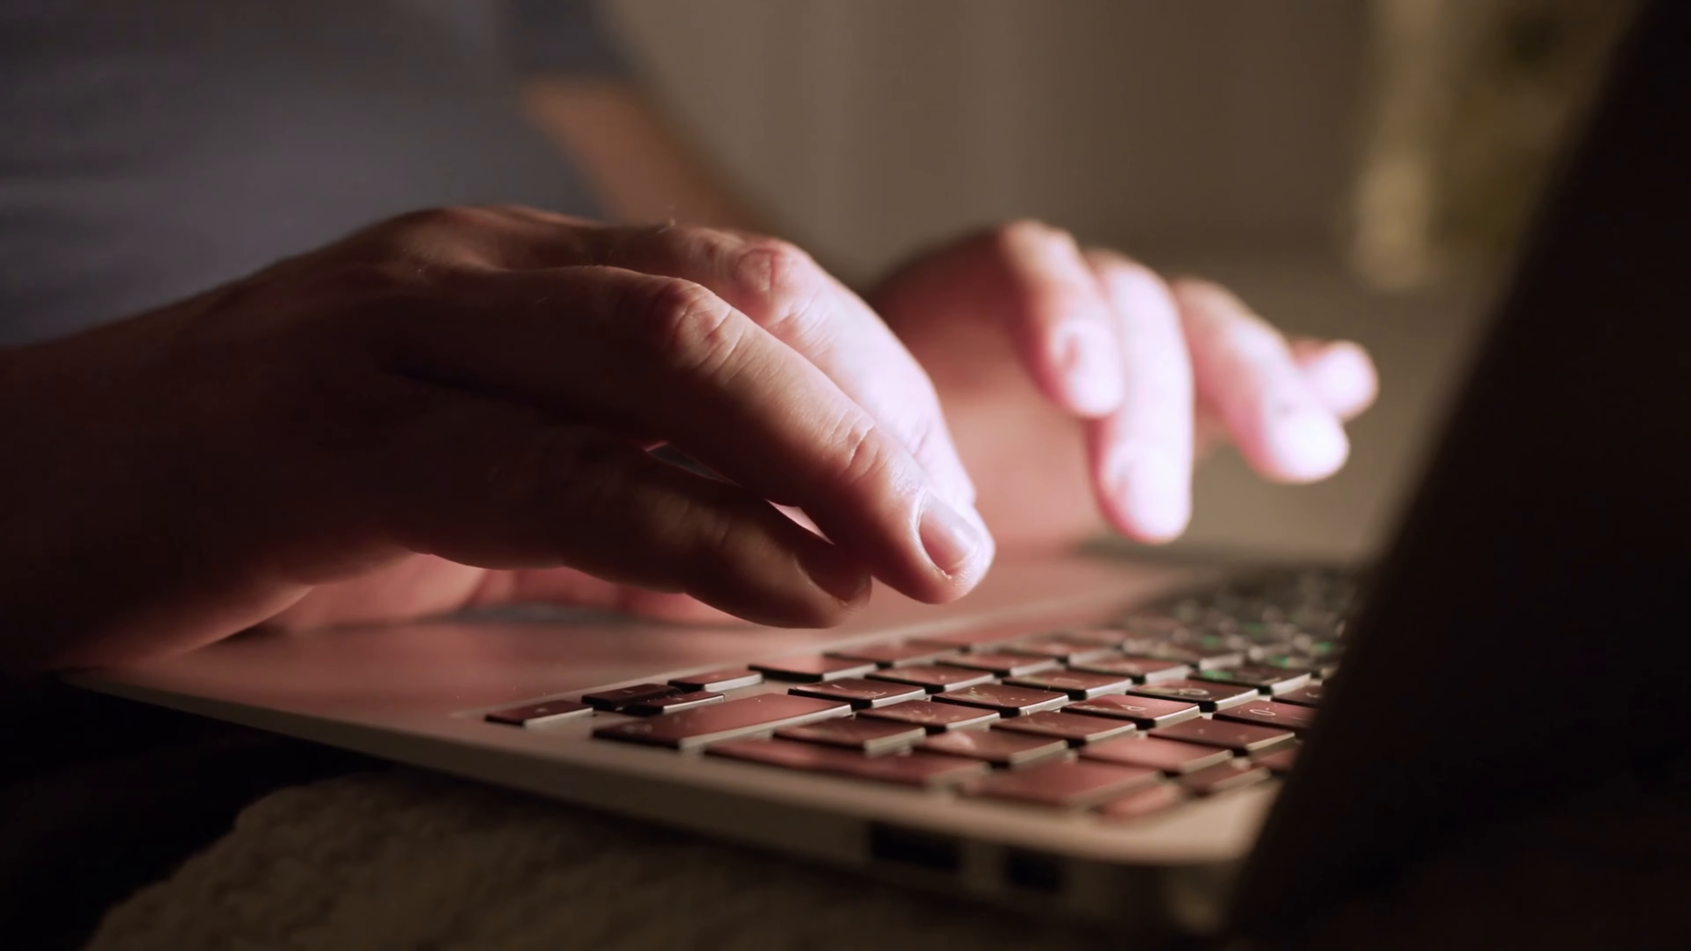